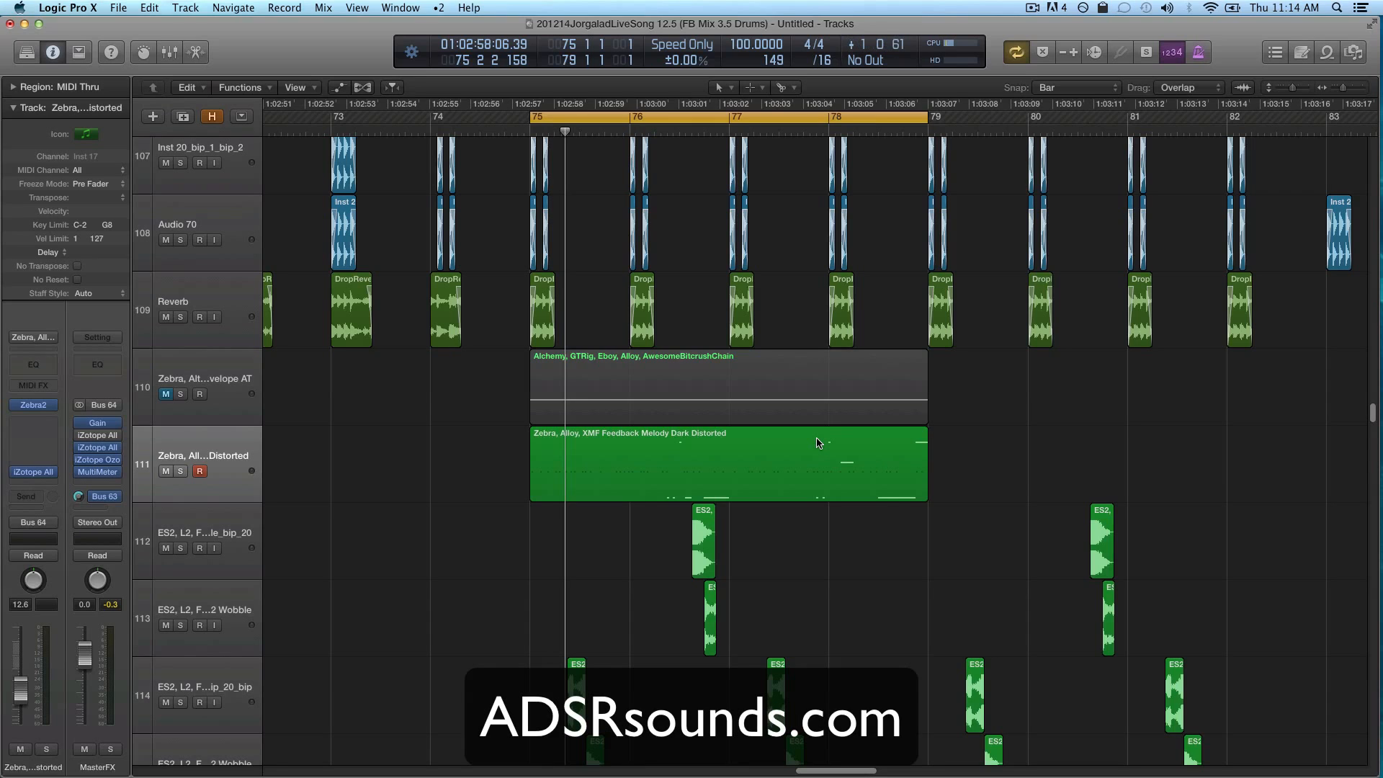
# Mute the Zebra, Alloy, XMF Feedback Melody Dark Distorted region on track 111
pyautogui.click(818, 442)
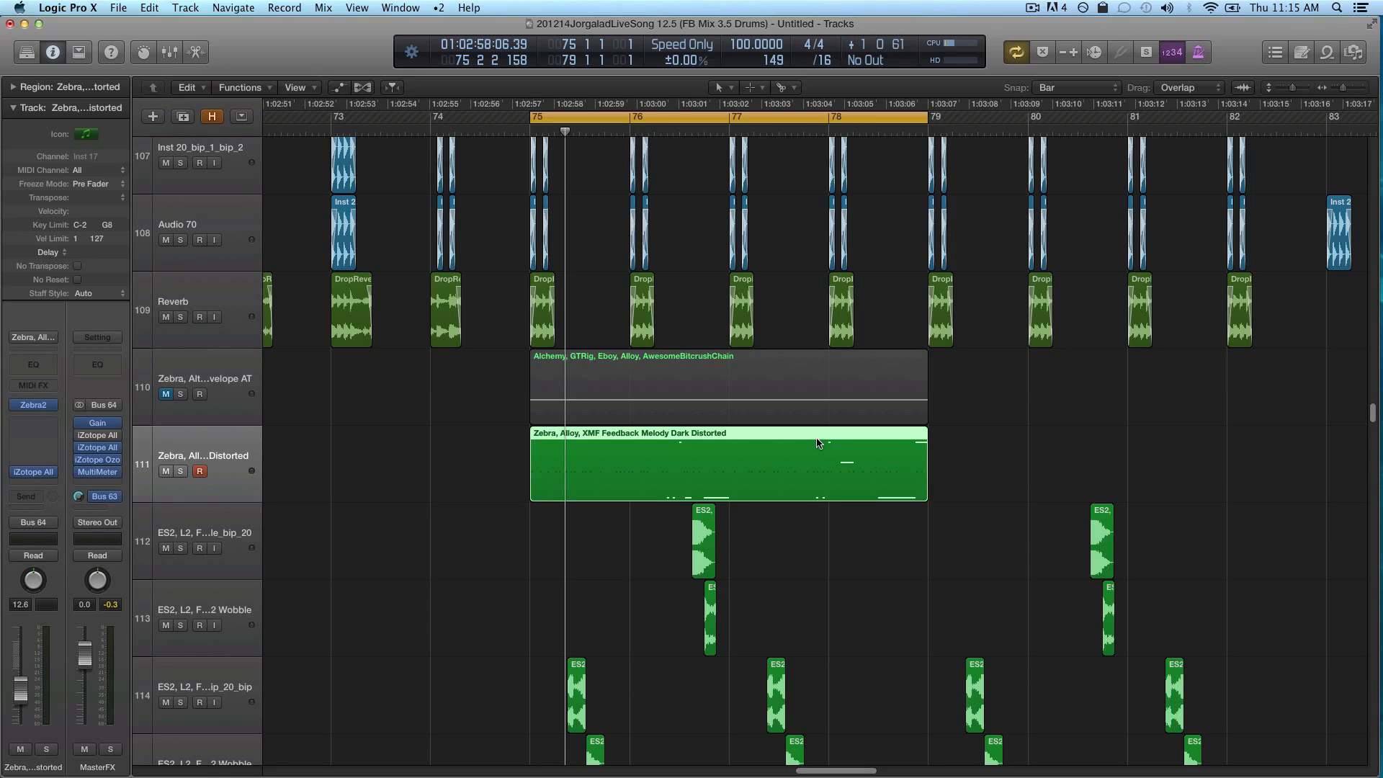
pyautogui.press('super+Left')
pyautogui.press('super+Left')
pyautogui.press('super+Left')
pyautogui.press('super+Left')
pyautogui.press('super+Left')
pyautogui.press('super+Left')
pyautogui.press('super+Left')
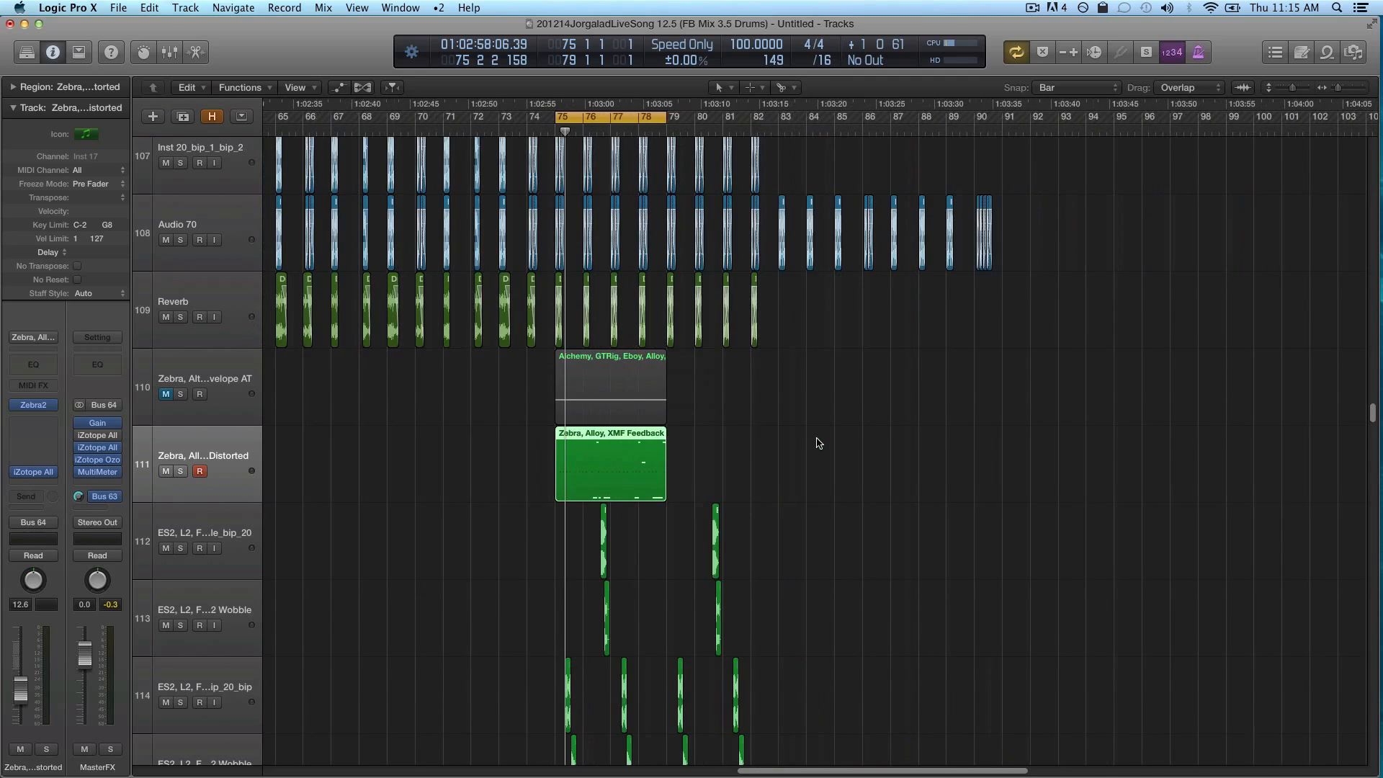
pyautogui.press('super+Left')
pyautogui.press('super+Left')
pyautogui.press('super+Up')
pyautogui.press('super+Up')
pyautogui.press('super+Up')
pyautogui.press('super+Up')
pyautogui.press('super+Up')
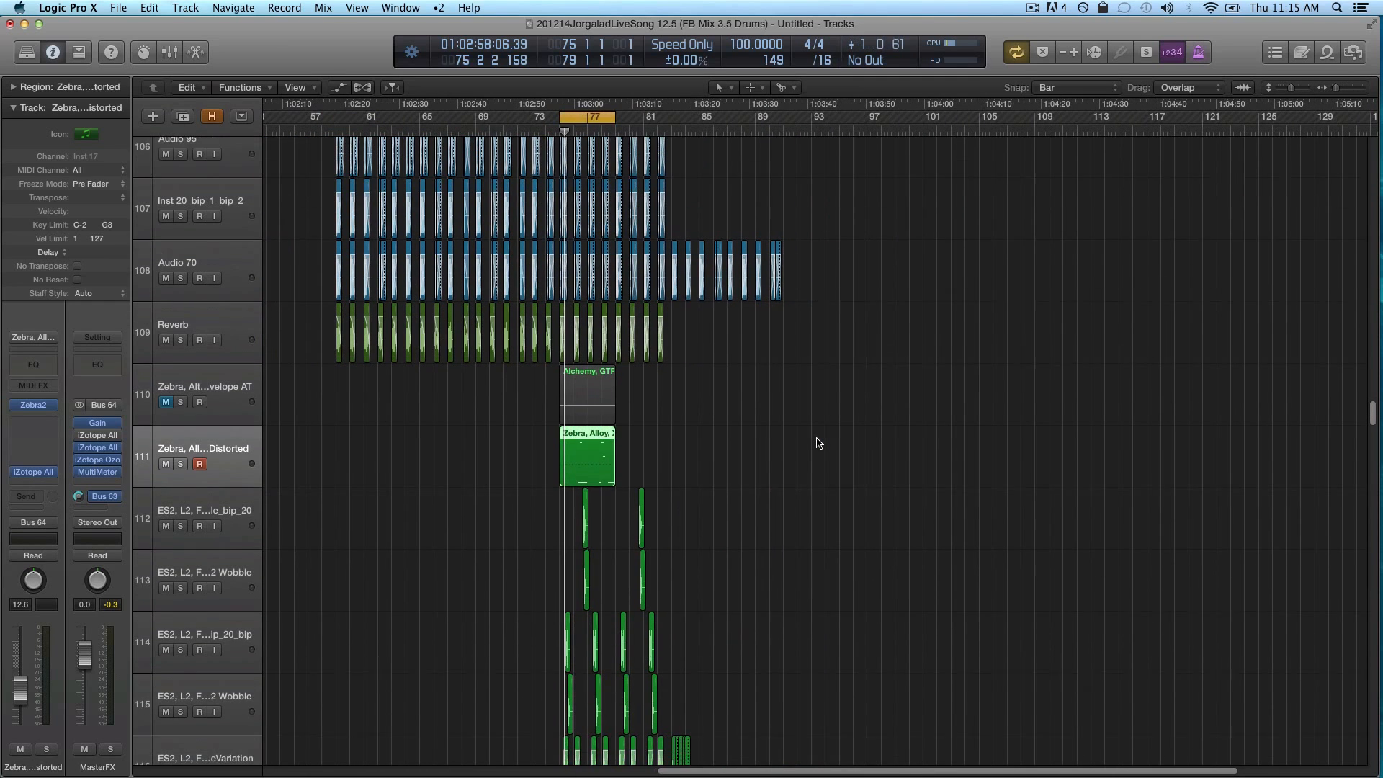
pyautogui.hotkey('ctrl', 'm')
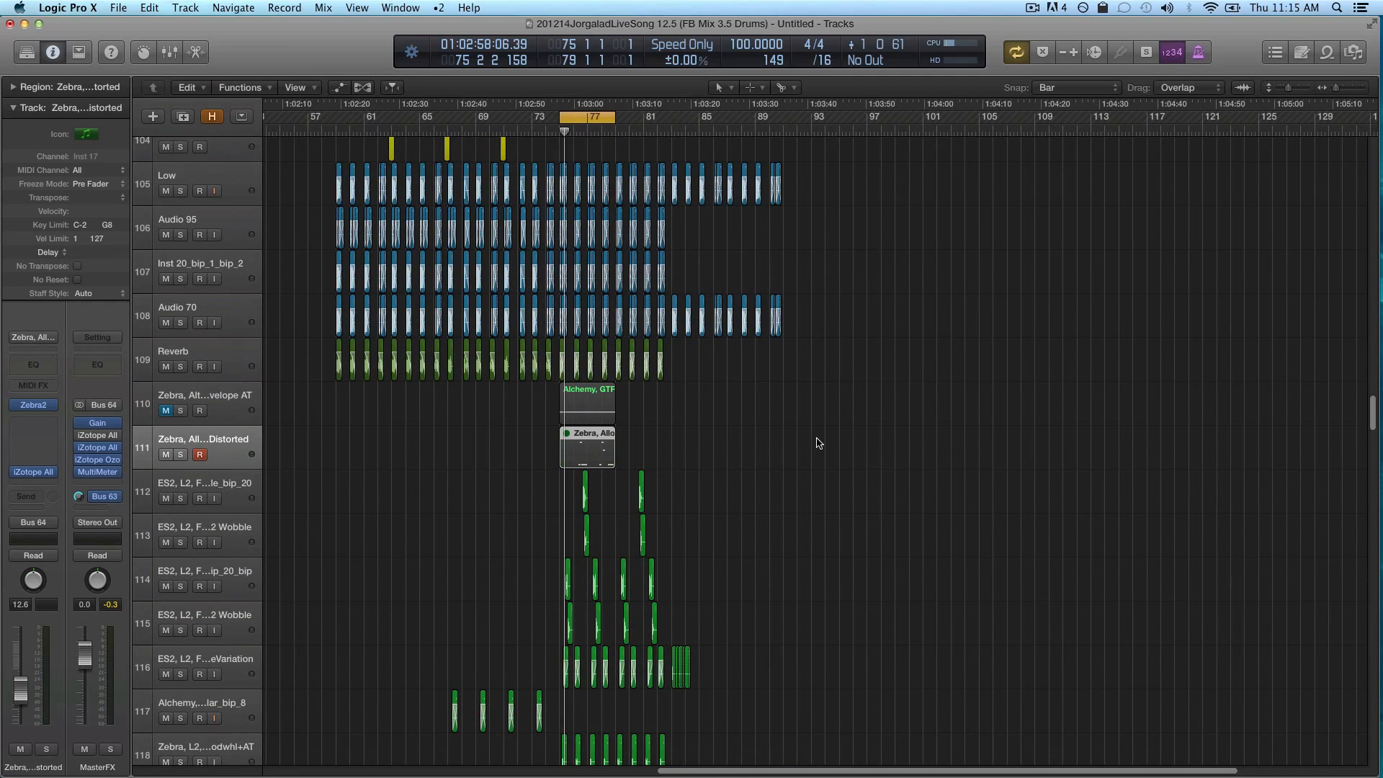
# Turn off cycle mode and start playback from bar 88, adjusting the system volume for listening
pyautogui.press('super+Up')
pyautogui.press('super+Up')
pyautogui.press('super+Up')
pyautogui.press('c')
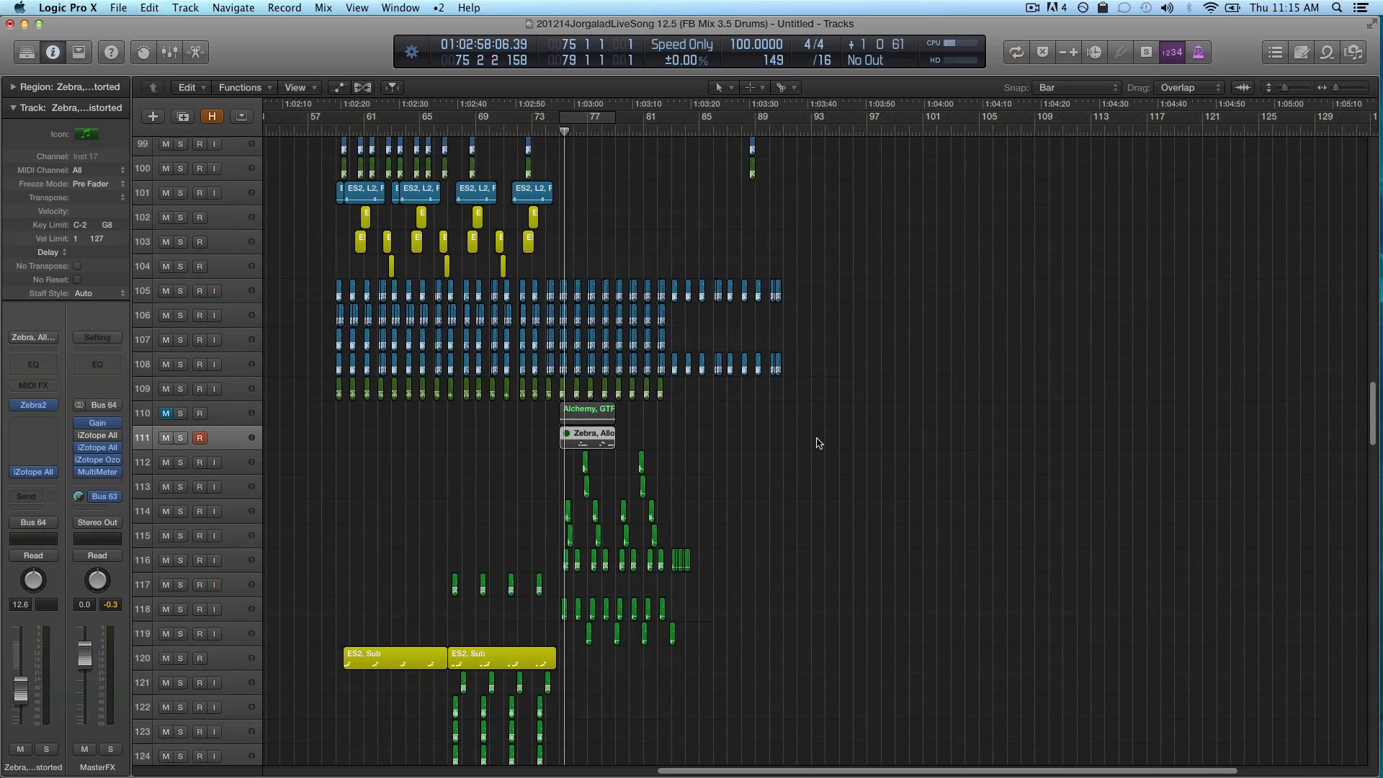
pyautogui.press('super+Up')
pyautogui.scroll(15, 818, 442)
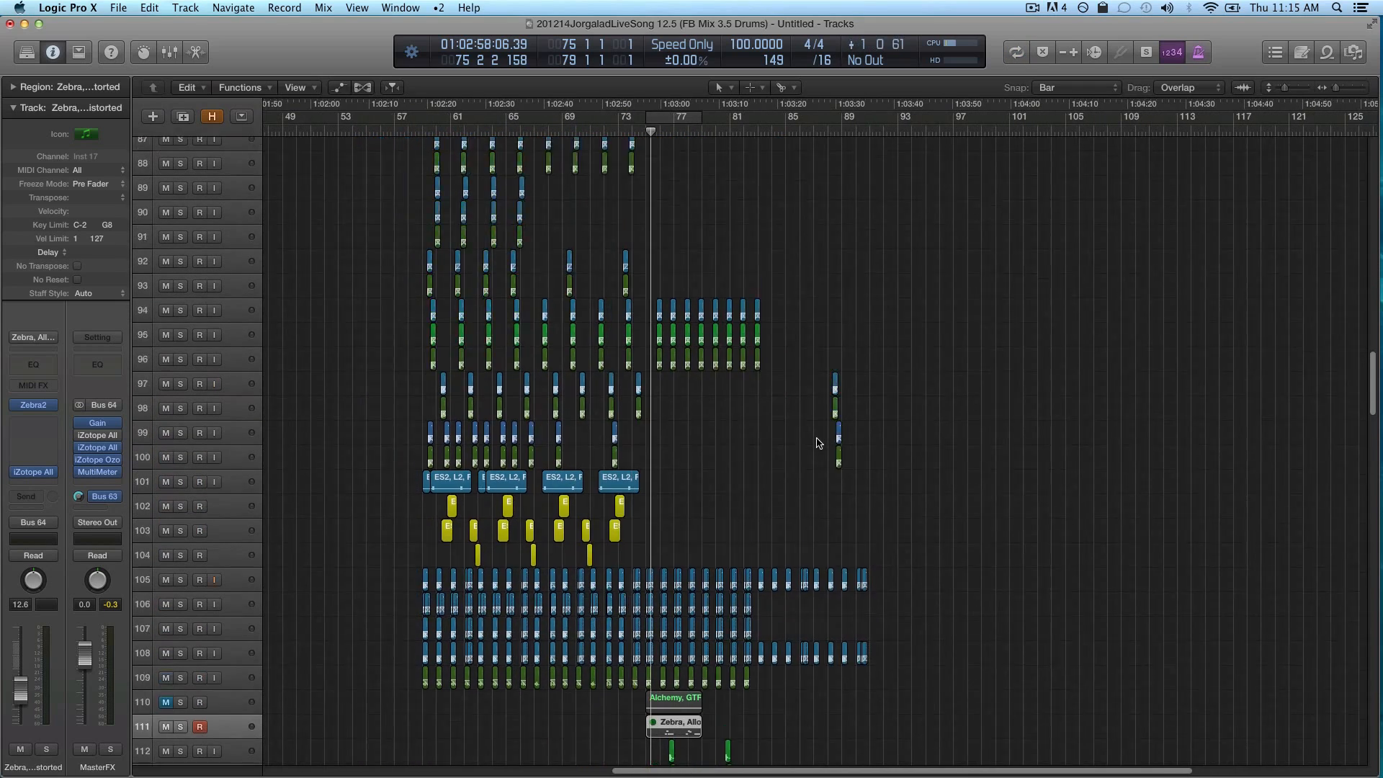
pyautogui.scroll(15, 818, 442)
pyautogui.hscroll(5, 818, 442)
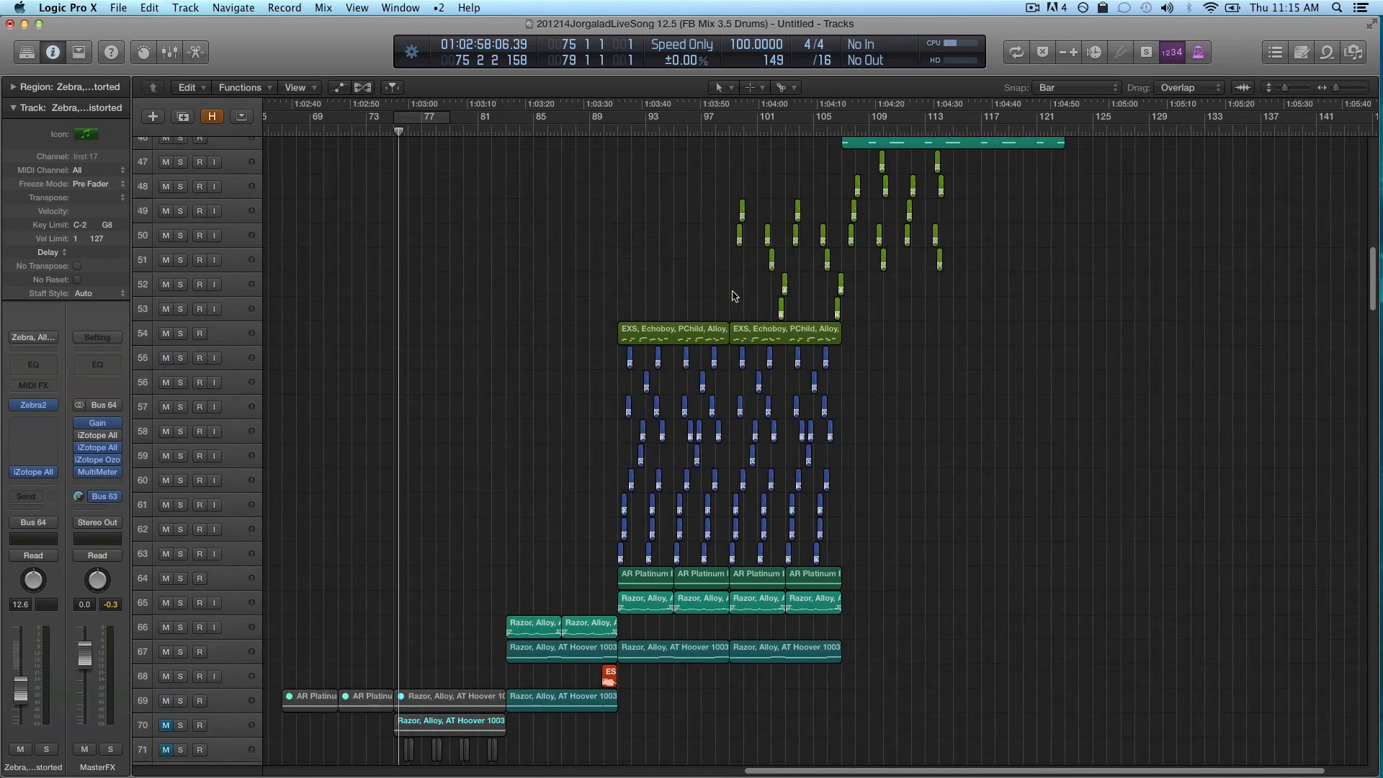
pyautogui.click(583, 133)
pyautogui.press('XF86AudioRaiseVolume')
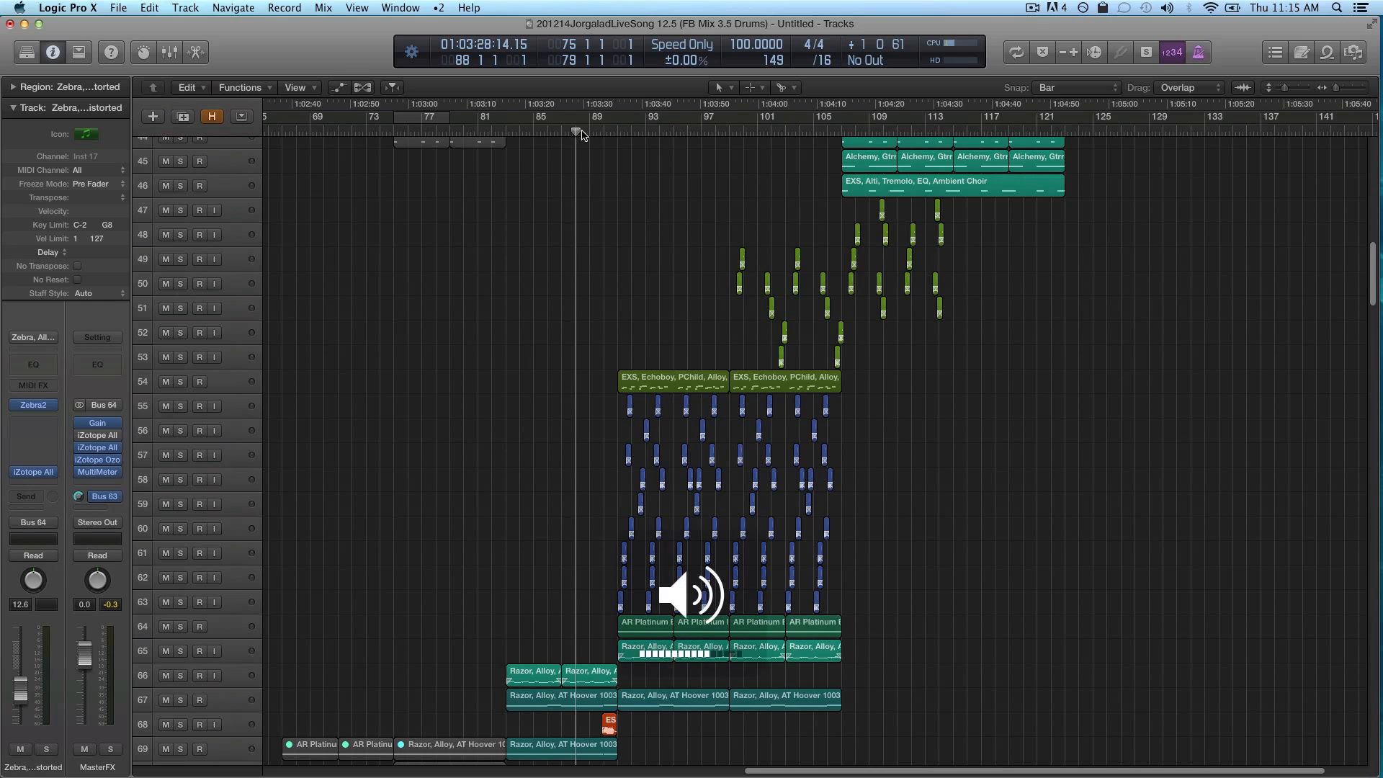
pyautogui.press('space')
pyautogui.press('XF86AudioLowerVolume')
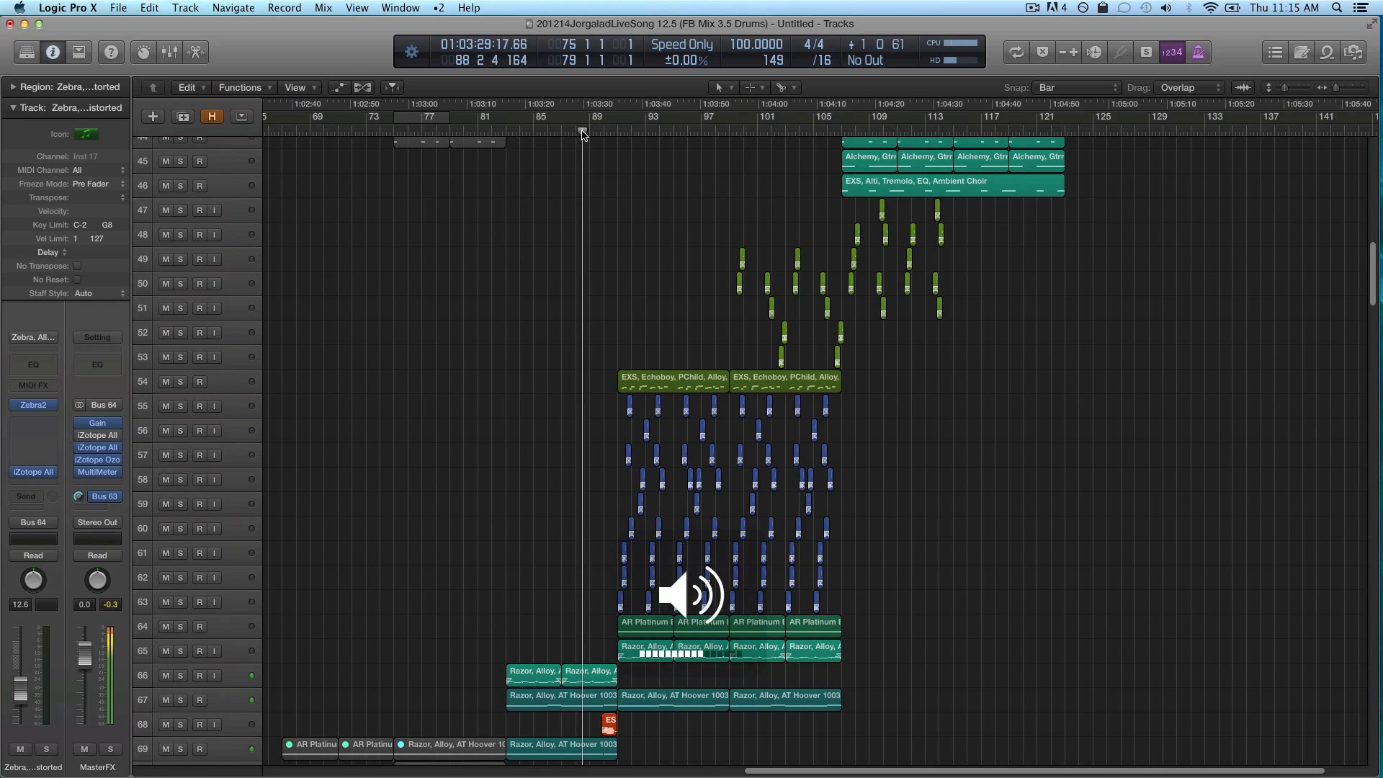
# Listen to the transition into bar 91 and examine the first piano region and the clips on the tracks below it
pyautogui.press('super+Right')
pyautogui.press('super+Right')
pyautogui.press('super+Right')
pyautogui.hscroll(6, 710, 255)
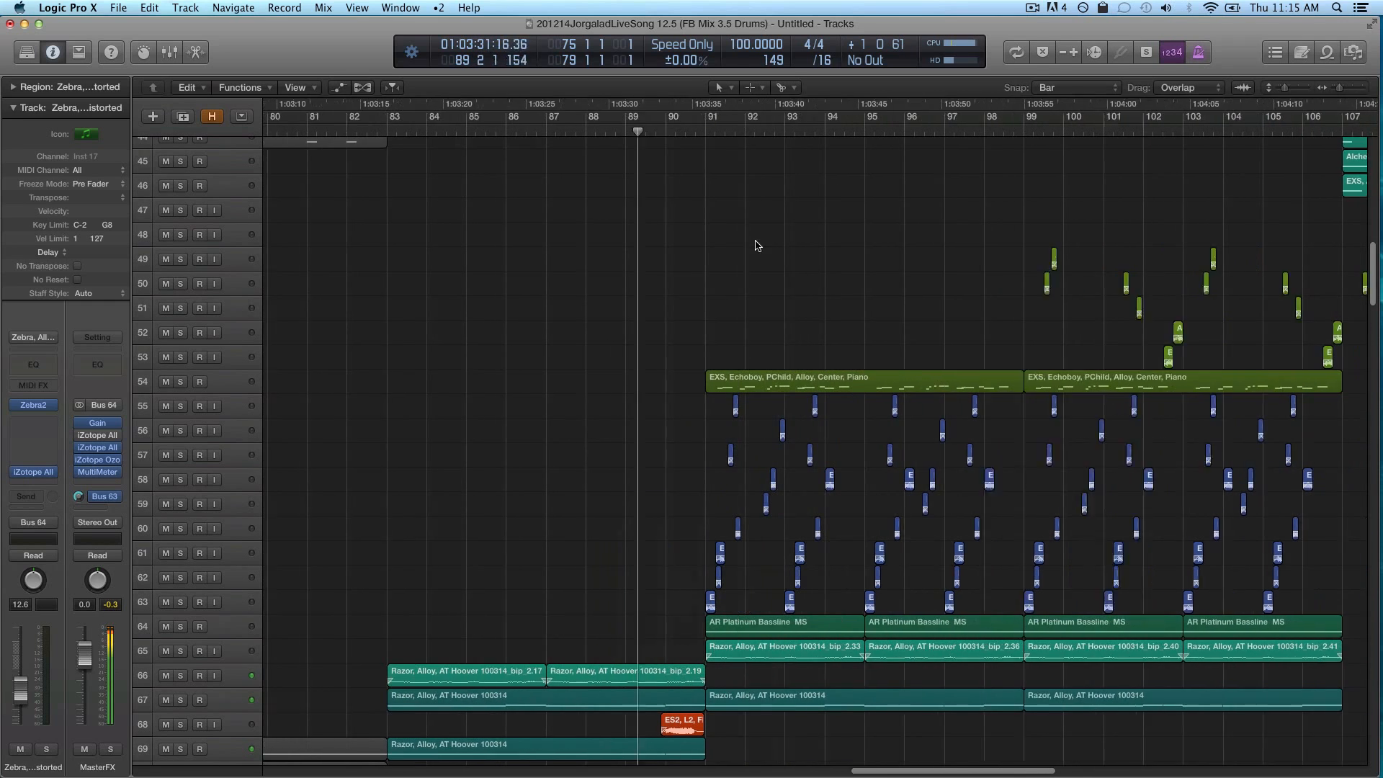
pyautogui.moveTo(686, 272); pyautogui.dragTo(885, 393)
pyautogui.hscroll(4, 864, 411)
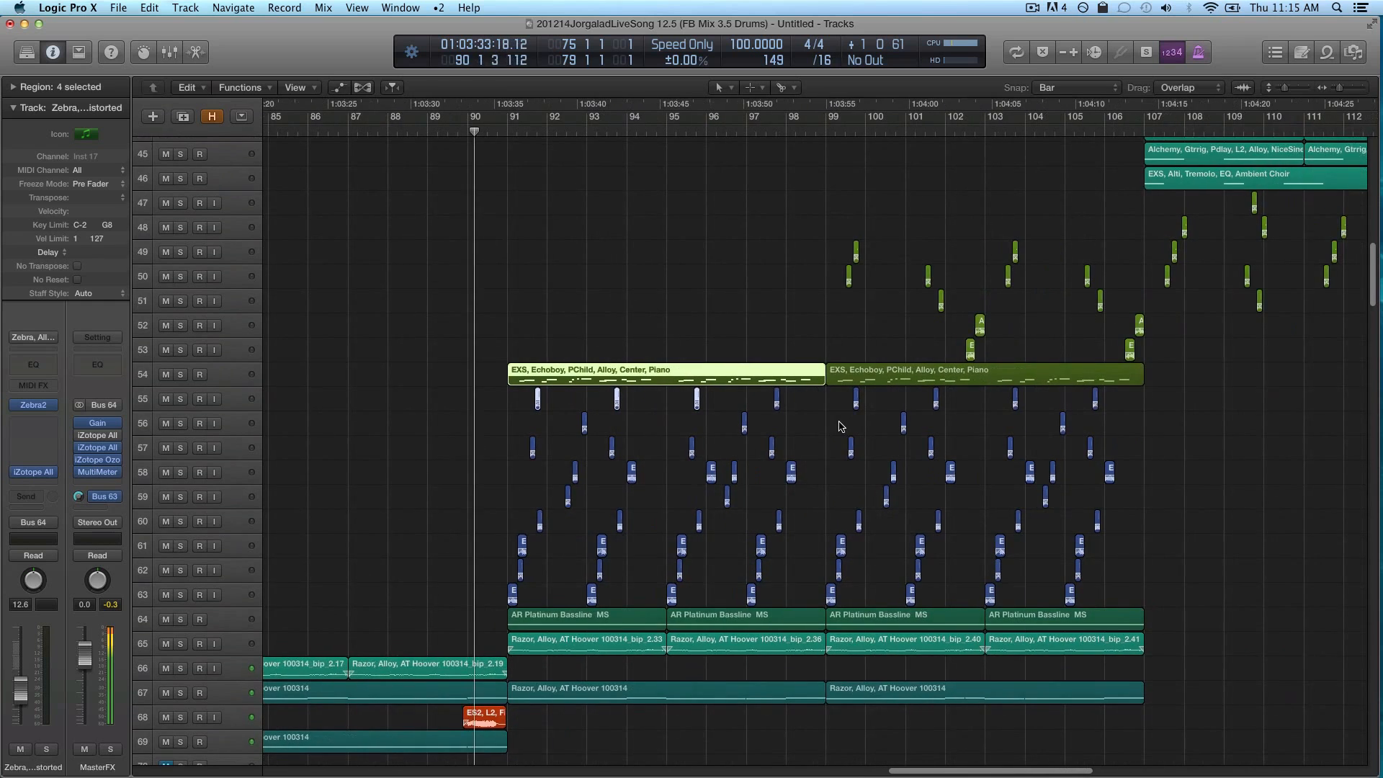
pyautogui.scroll(-5, 839, 427)
pyautogui.scroll(4, 839, 426)
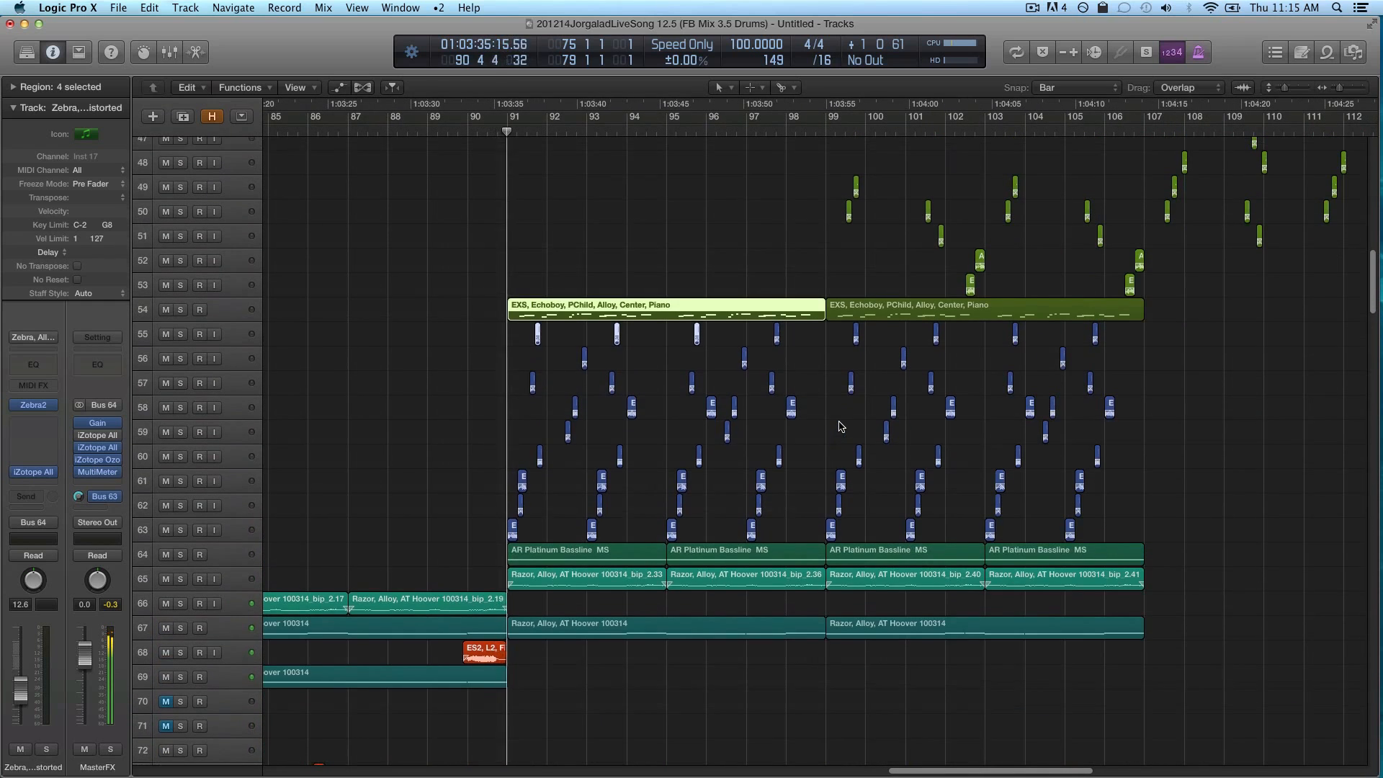
pyautogui.press('XF86AudioLowerVolume')
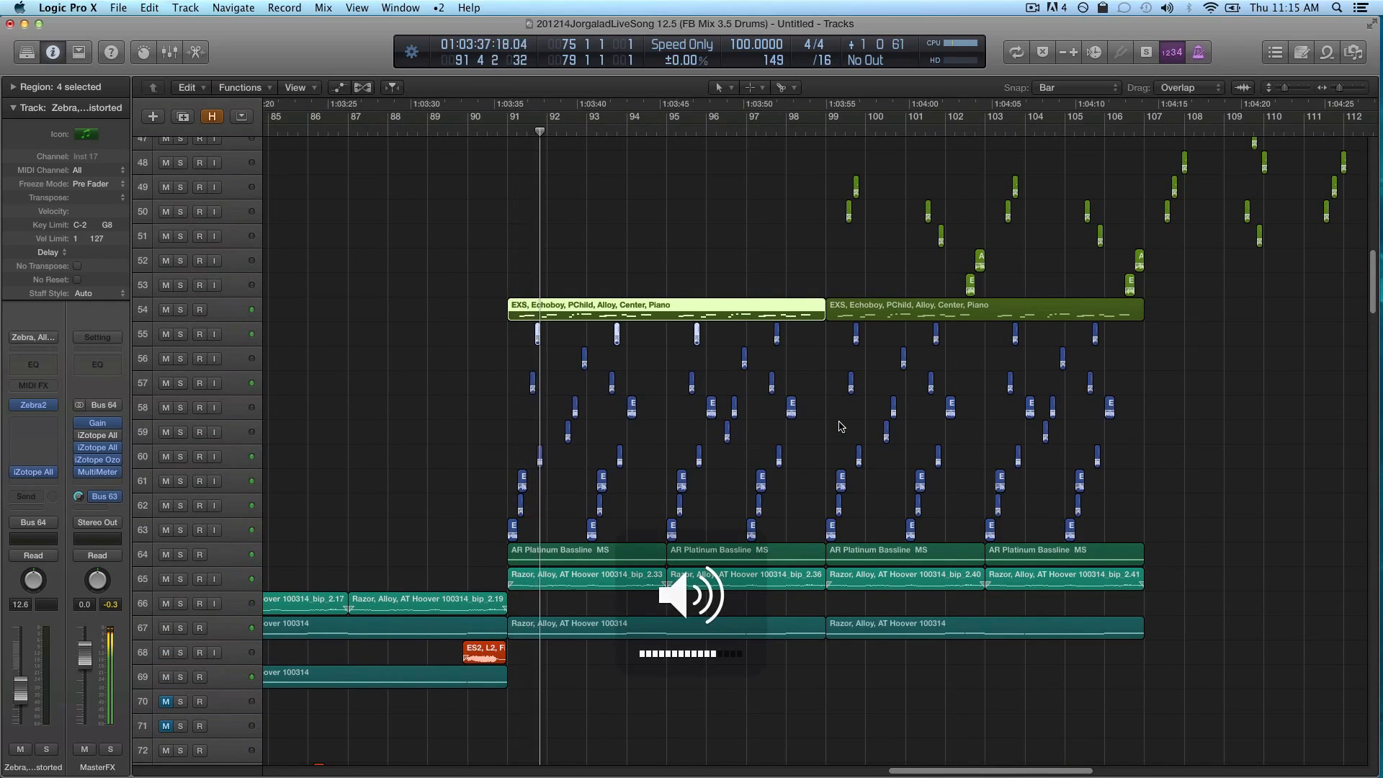
pyautogui.hscroll(1, 974, 454)
pyautogui.scroll(10, 936, 505)
pyautogui.hscroll(6, 936, 504)
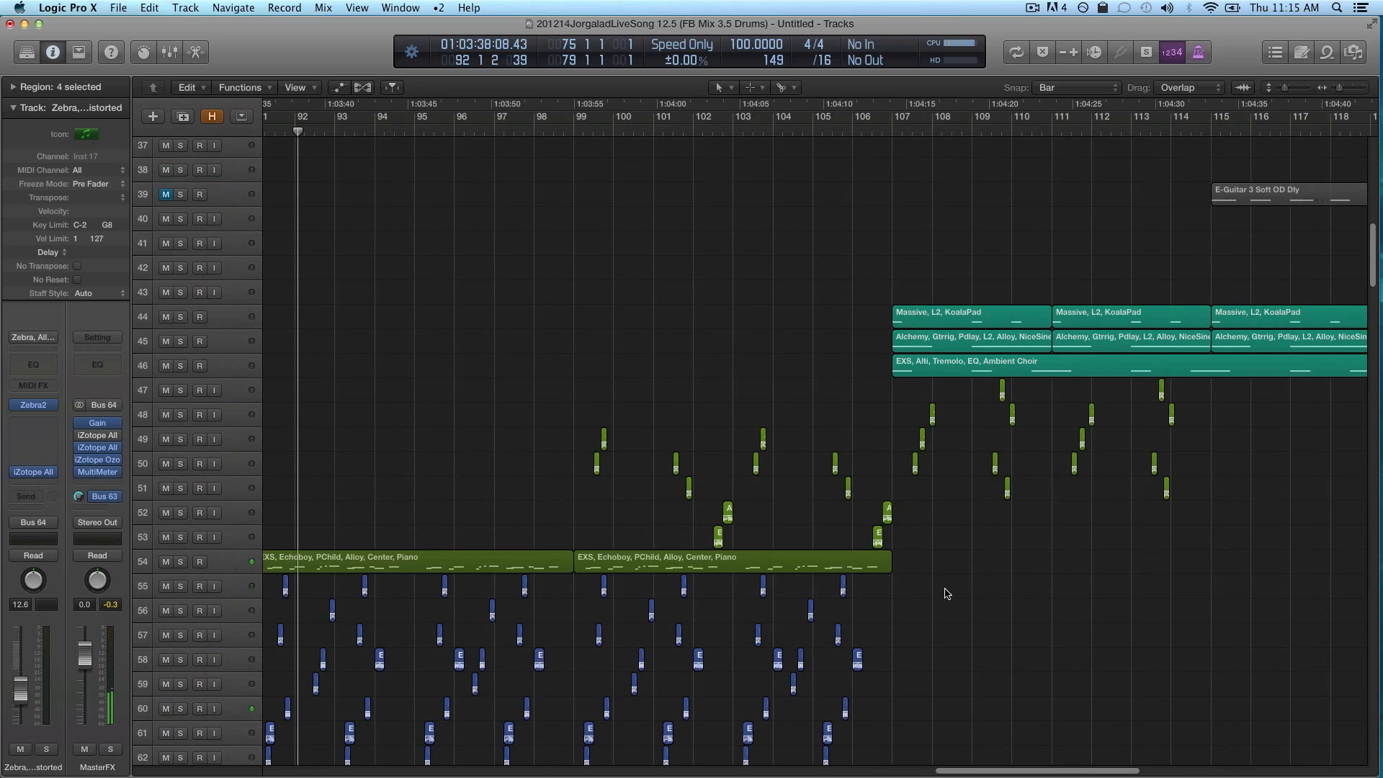
# Set the cycle range to the second piano region, bars 99 to 107, and solo the short clips above it on tracks 49 to 53
pyautogui.click(693, 558)
pyautogui.press('u')
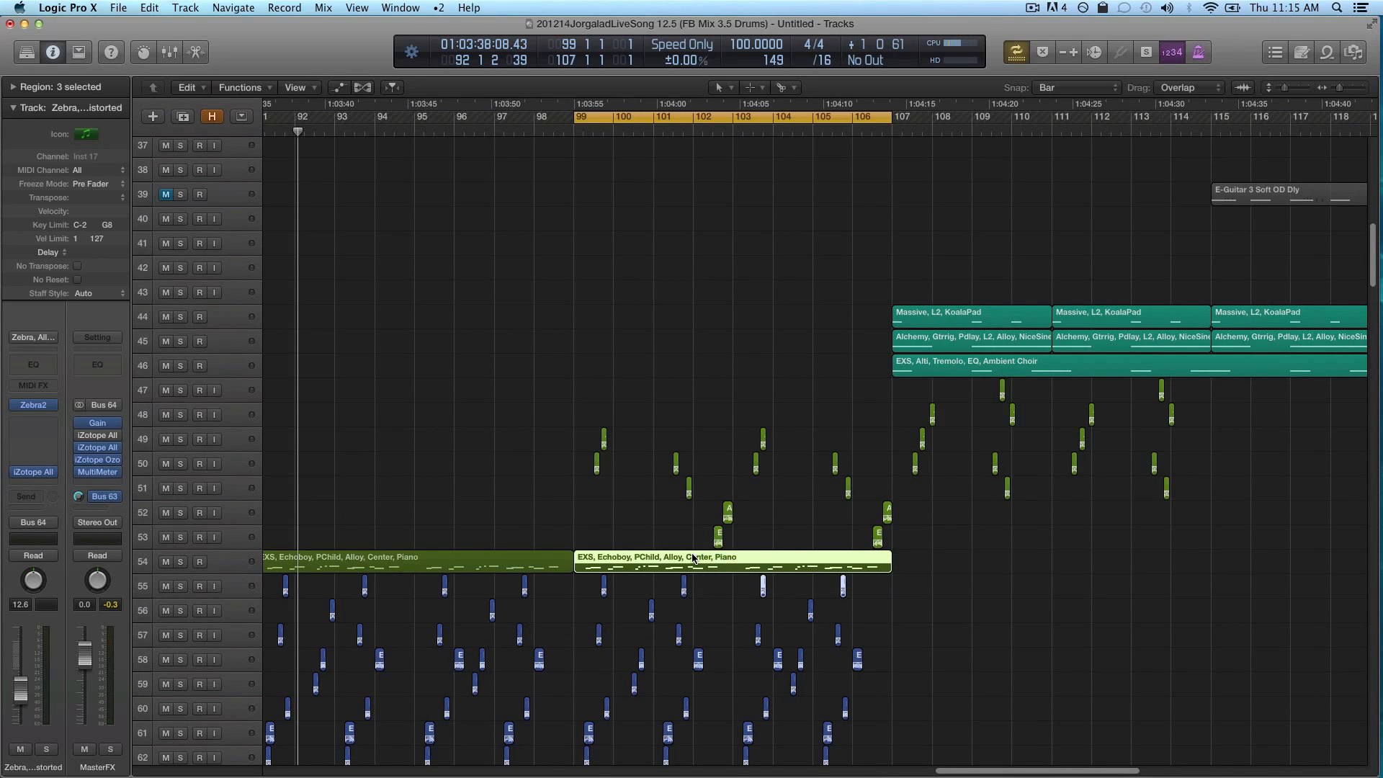
pyautogui.moveTo(559, 357); pyautogui.dragTo(883, 542)
pyautogui.hotkey('ctrl', 's')
pyautogui.scroll(-4, 818, 494)
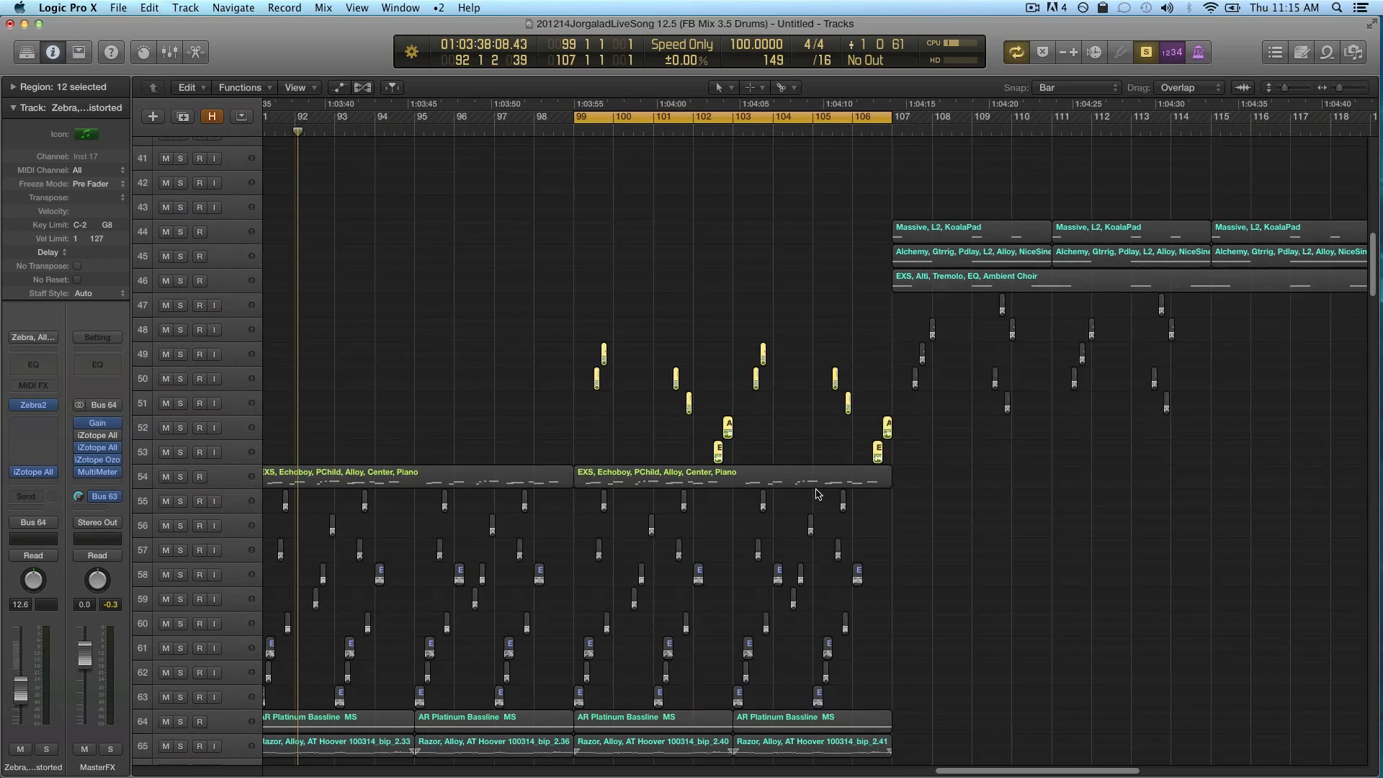
# Play back the soloed clips on tracks 49 to 53 through the cycle range, following them closely in the arrangement
pyautogui.press('super+Right')
pyautogui.press('super+Right')
pyautogui.press('super+Right')
pyautogui.press('super+Down')
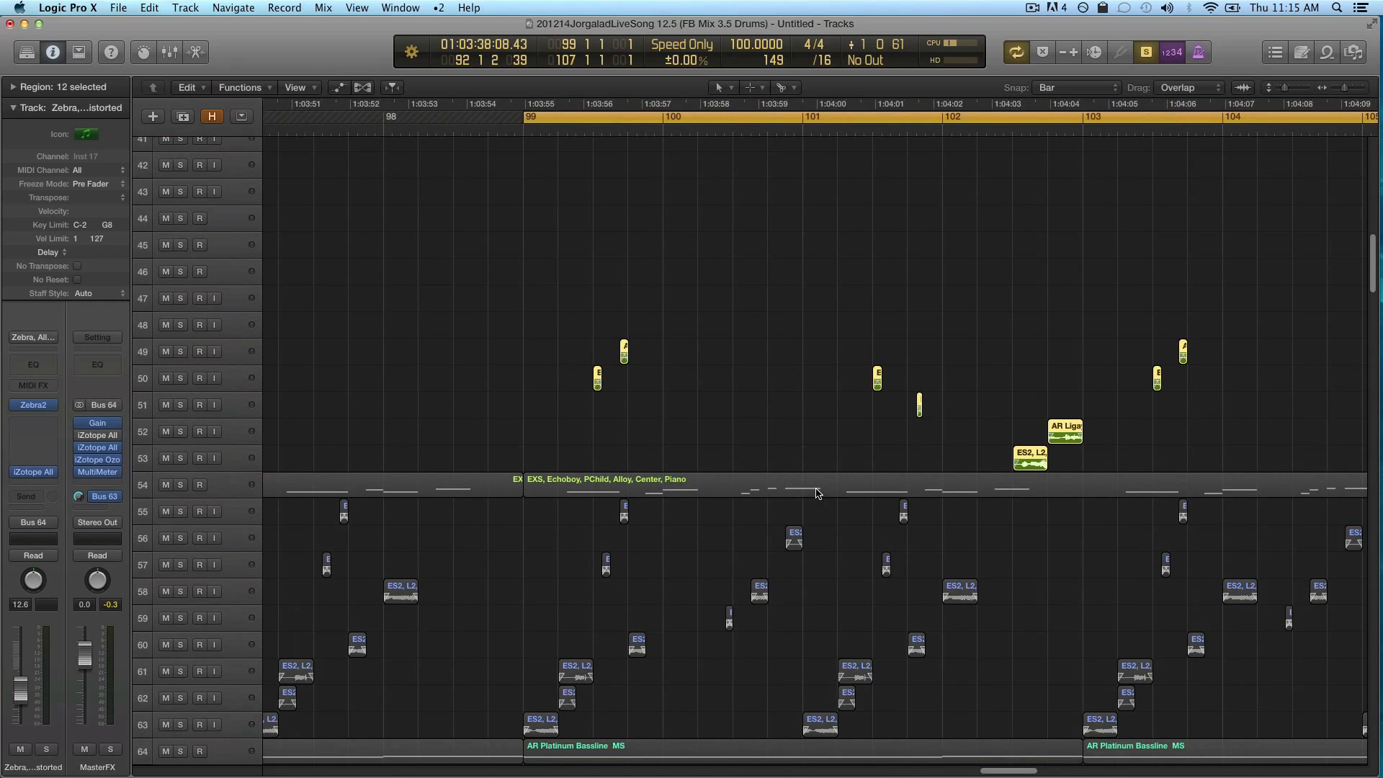
pyautogui.press('space')
pyautogui.press('XF86AudioRaiseVolume')
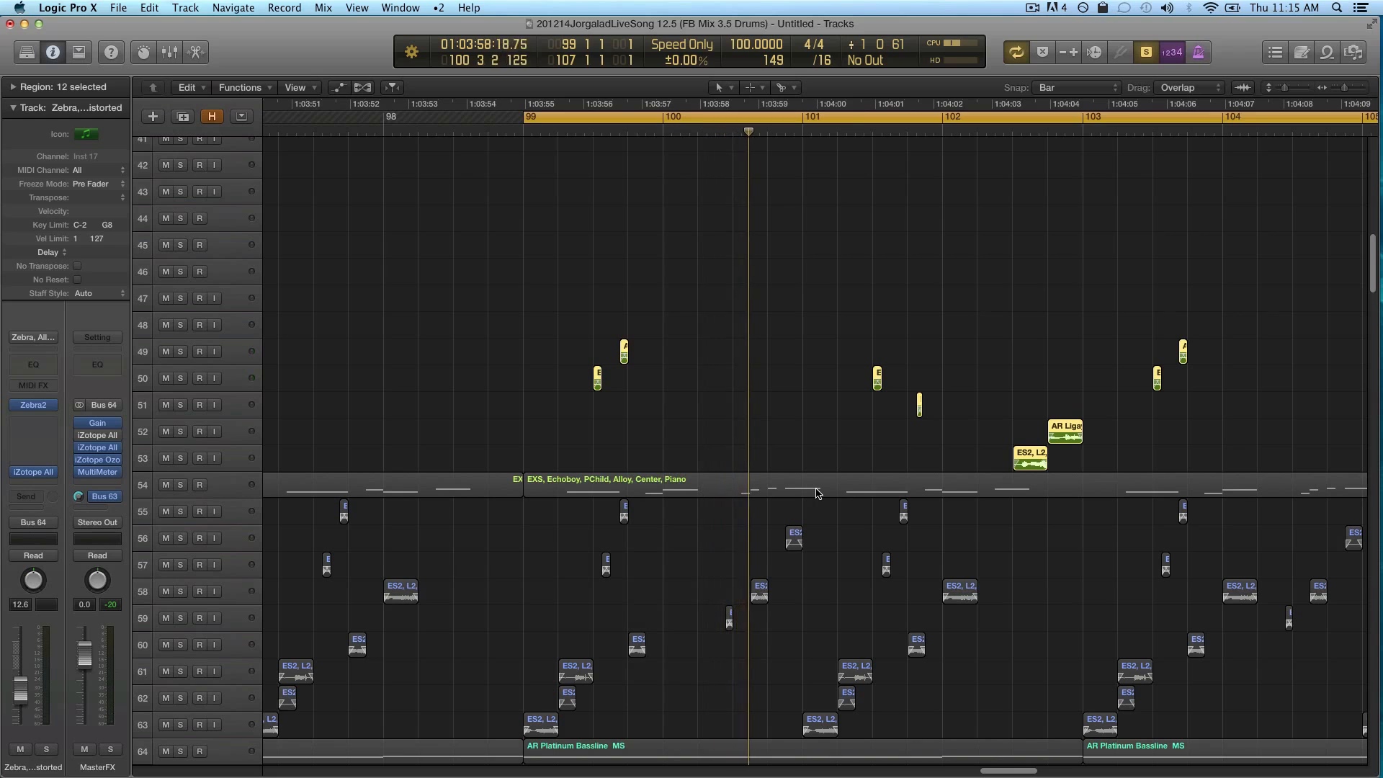
pyautogui.press('super+Left')
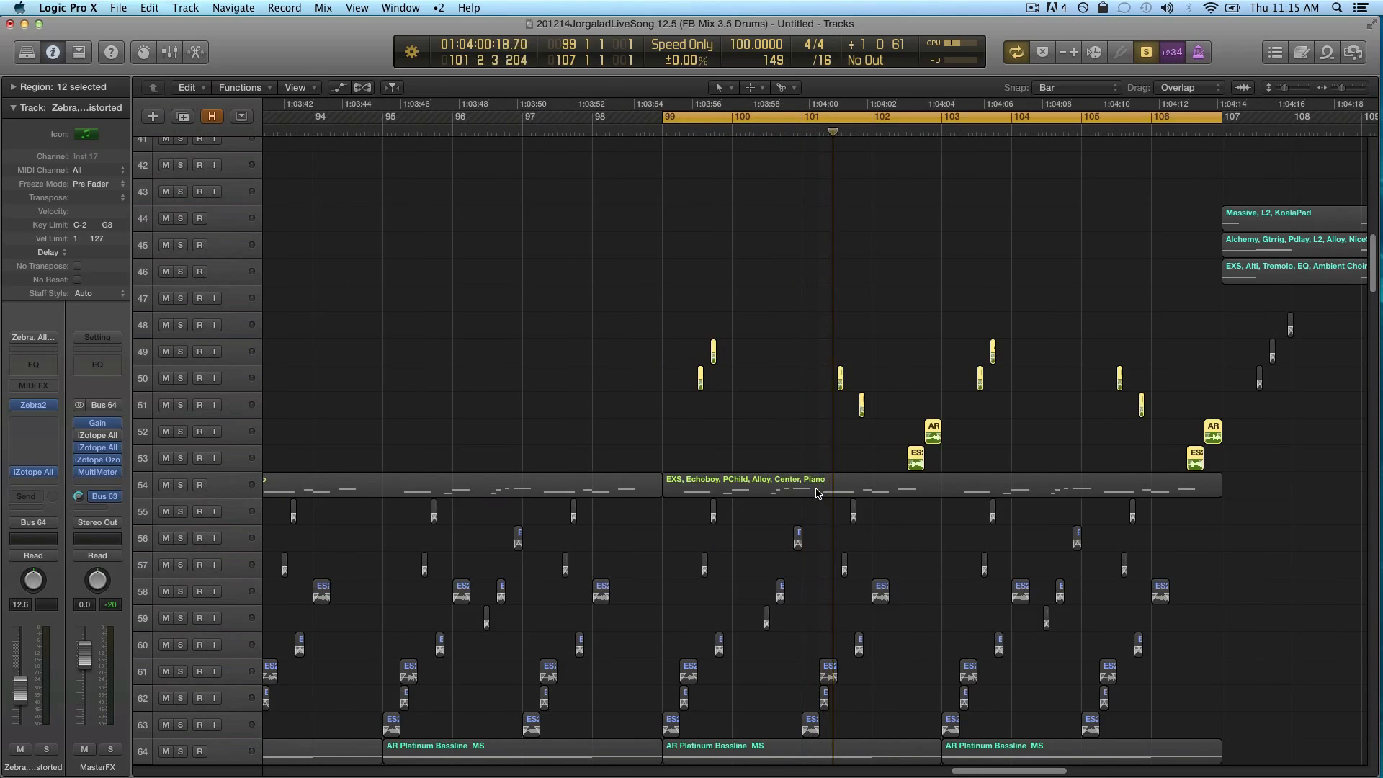
pyautogui.press('super+Right')
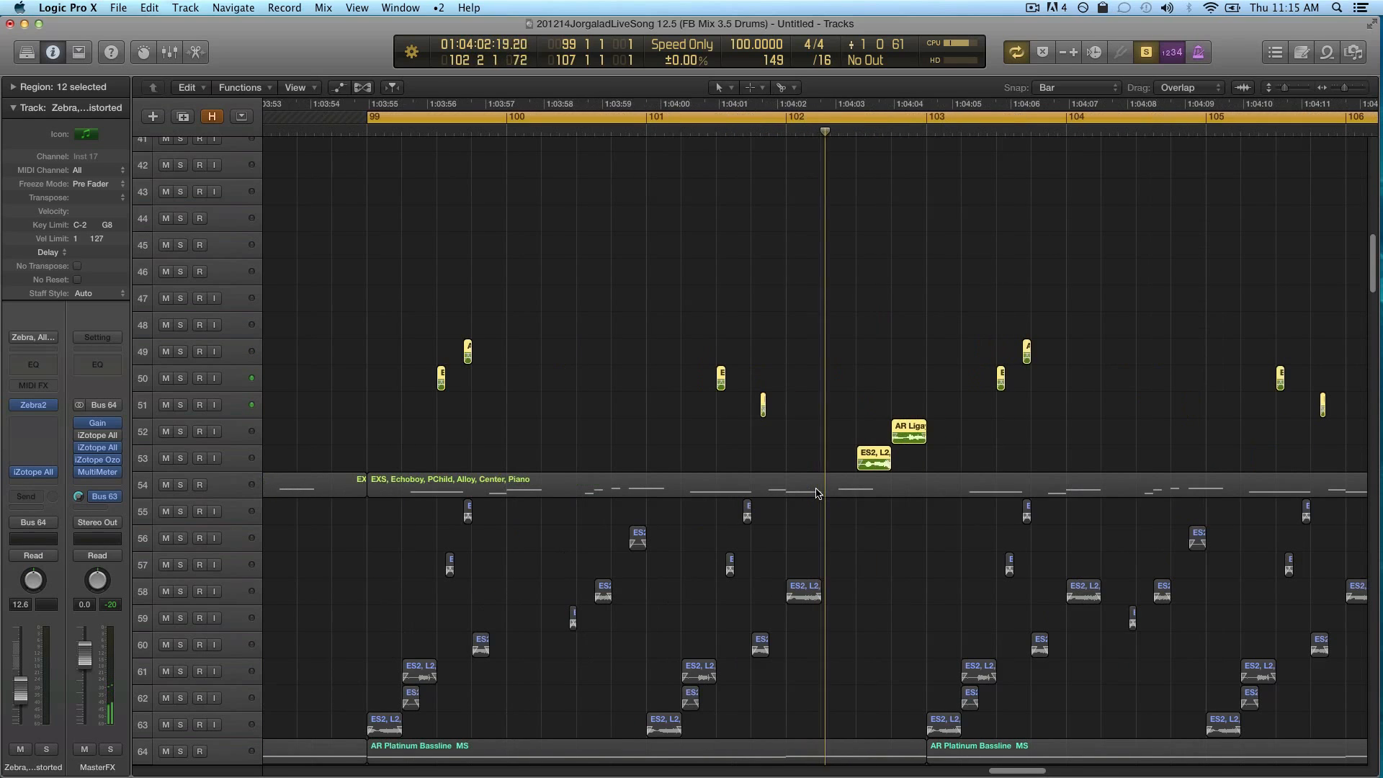
pyautogui.press('super+Left')
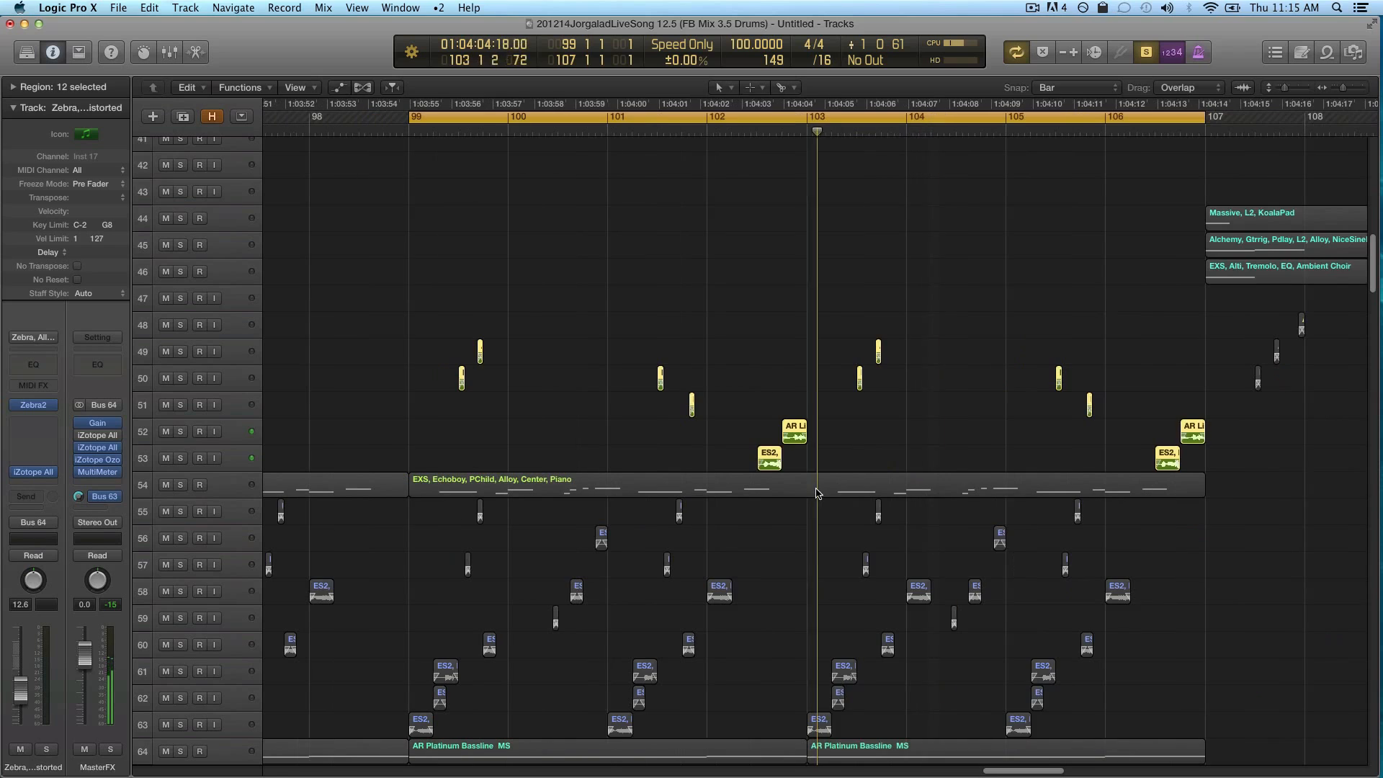
# Turn off solo, deselect the clips and play the full arrangement from bar 99
pyautogui.hotkey('ctrl', 's')
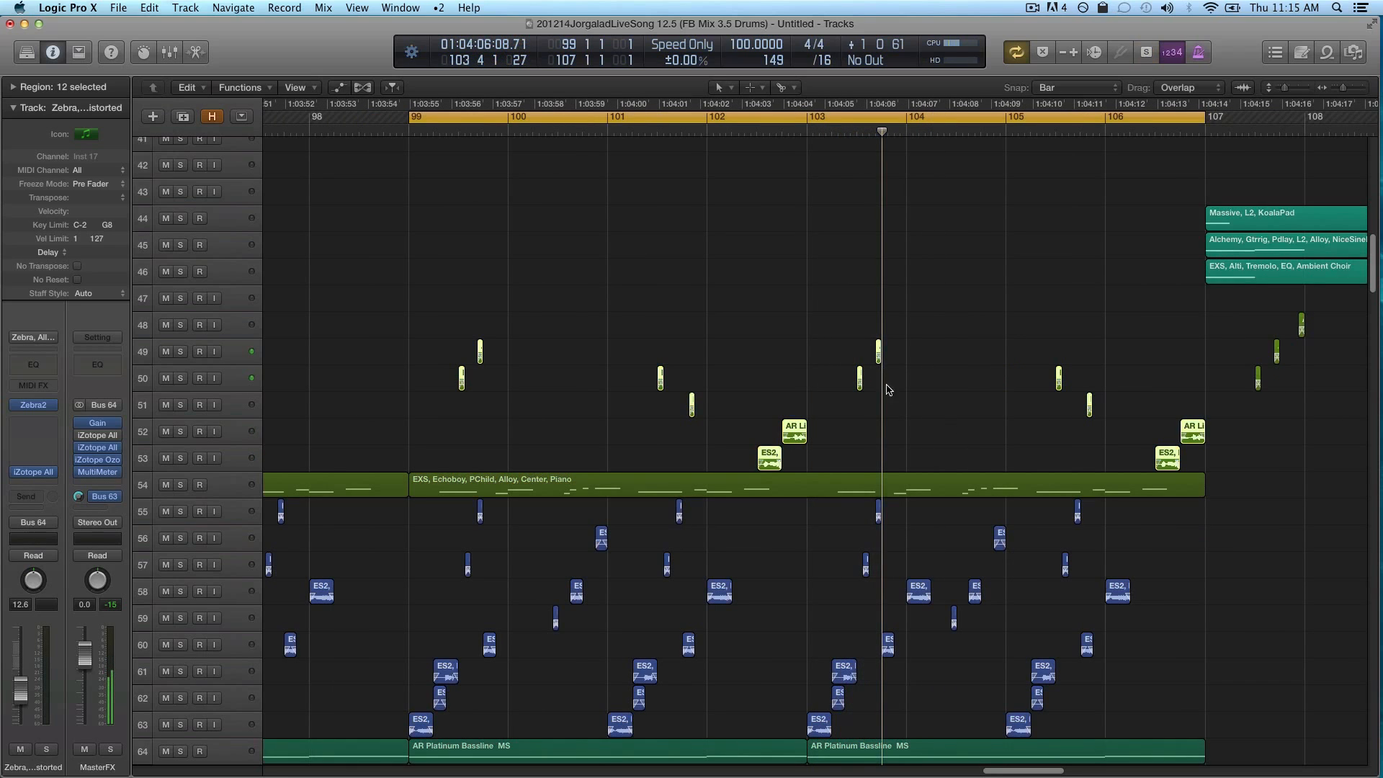
pyautogui.click(945, 326)
pyautogui.scroll(-3, 944, 326)
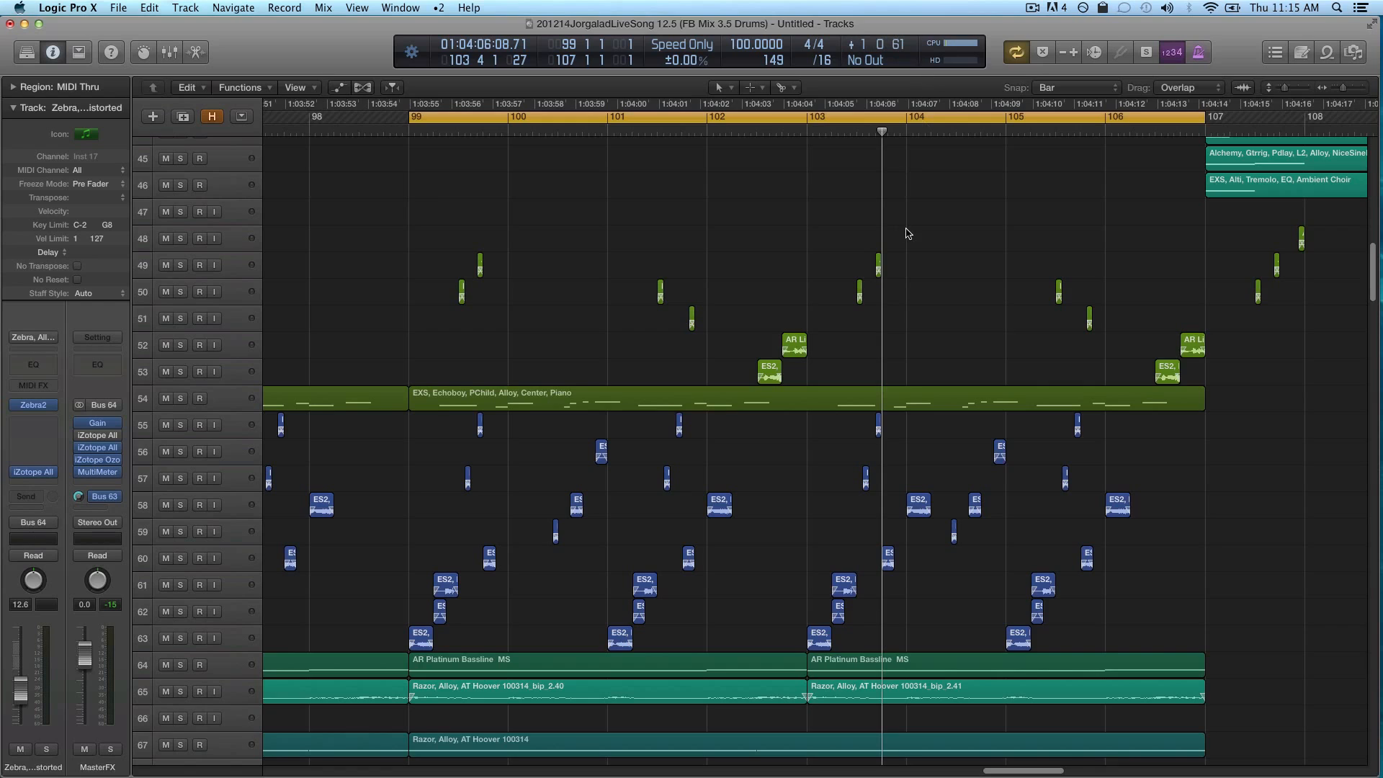
pyautogui.scroll(1, 907, 233)
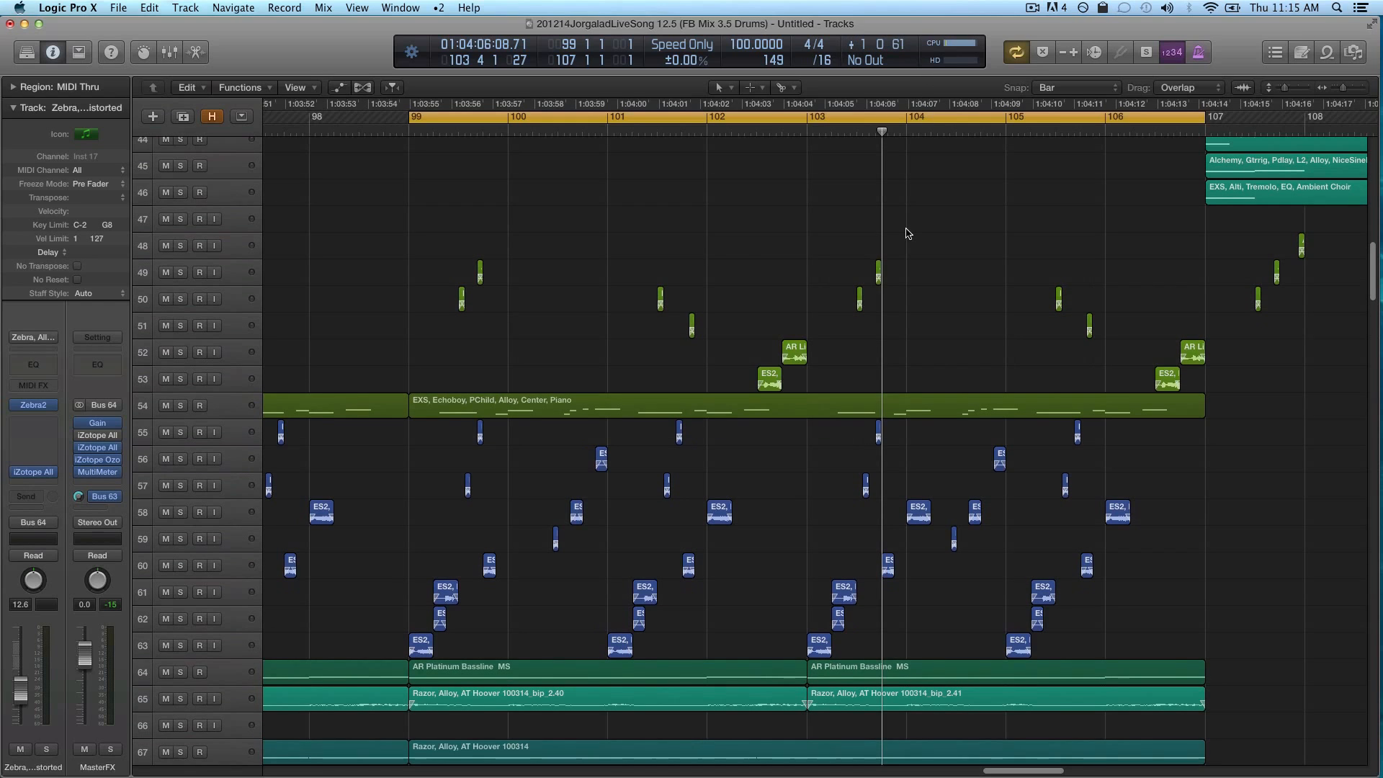
pyautogui.press('super+Left')
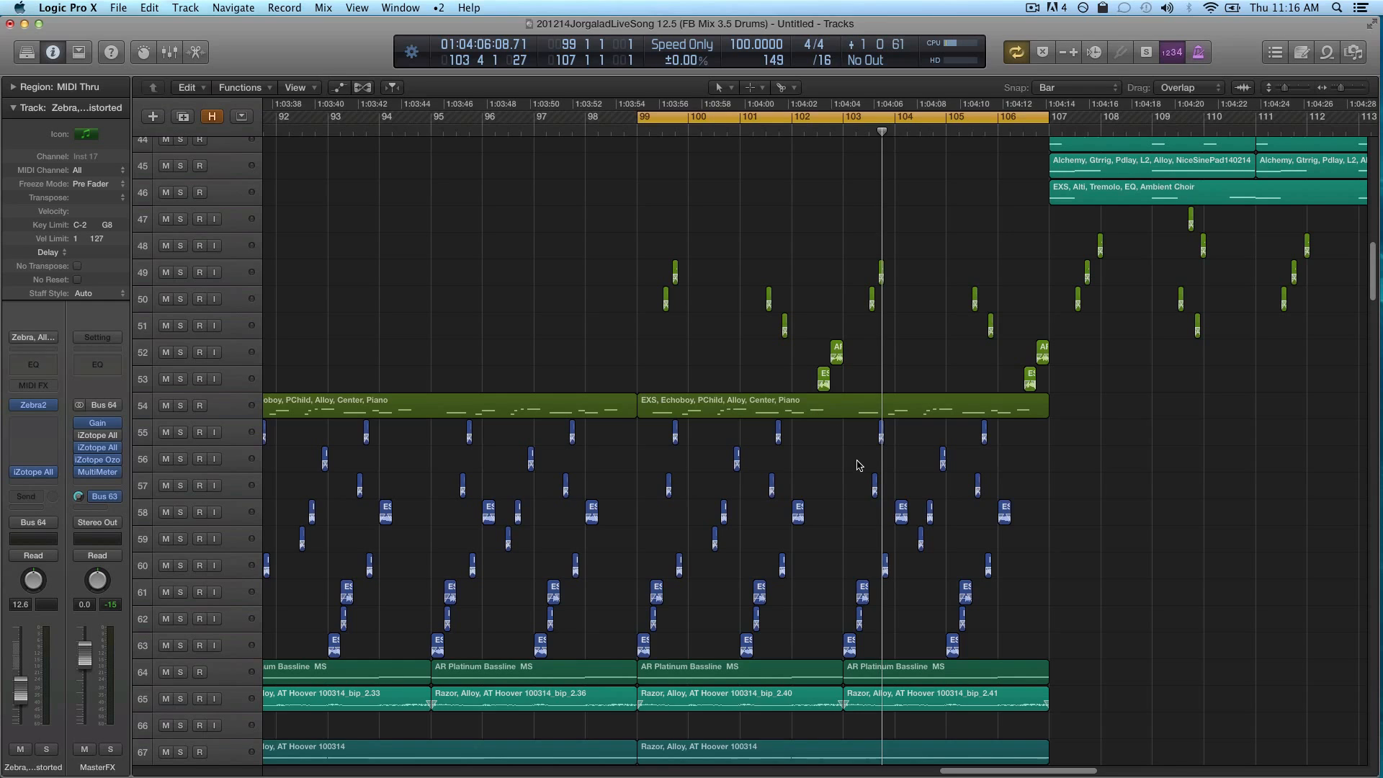
pyautogui.scroll(-1, 848, 464)
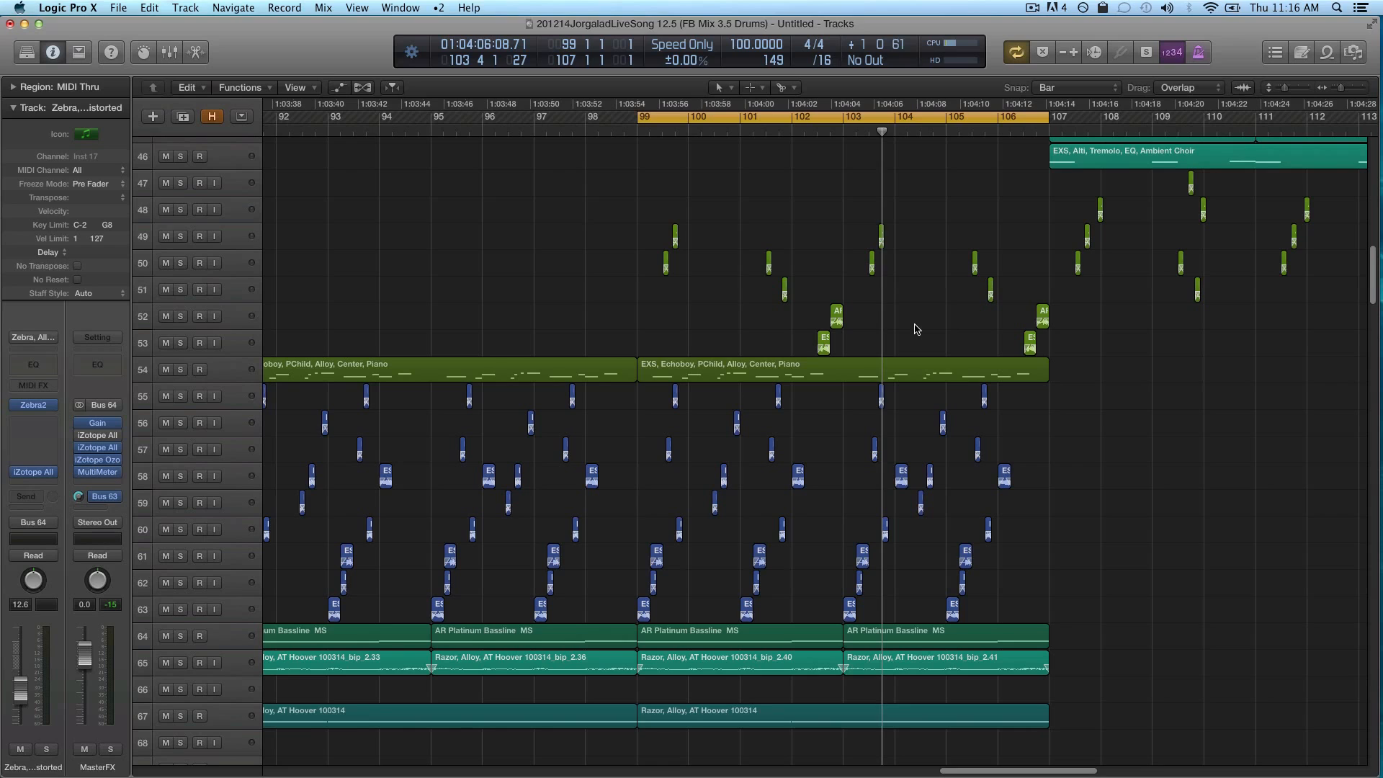
pyautogui.scroll(-1, 915, 329)
pyautogui.press('space')
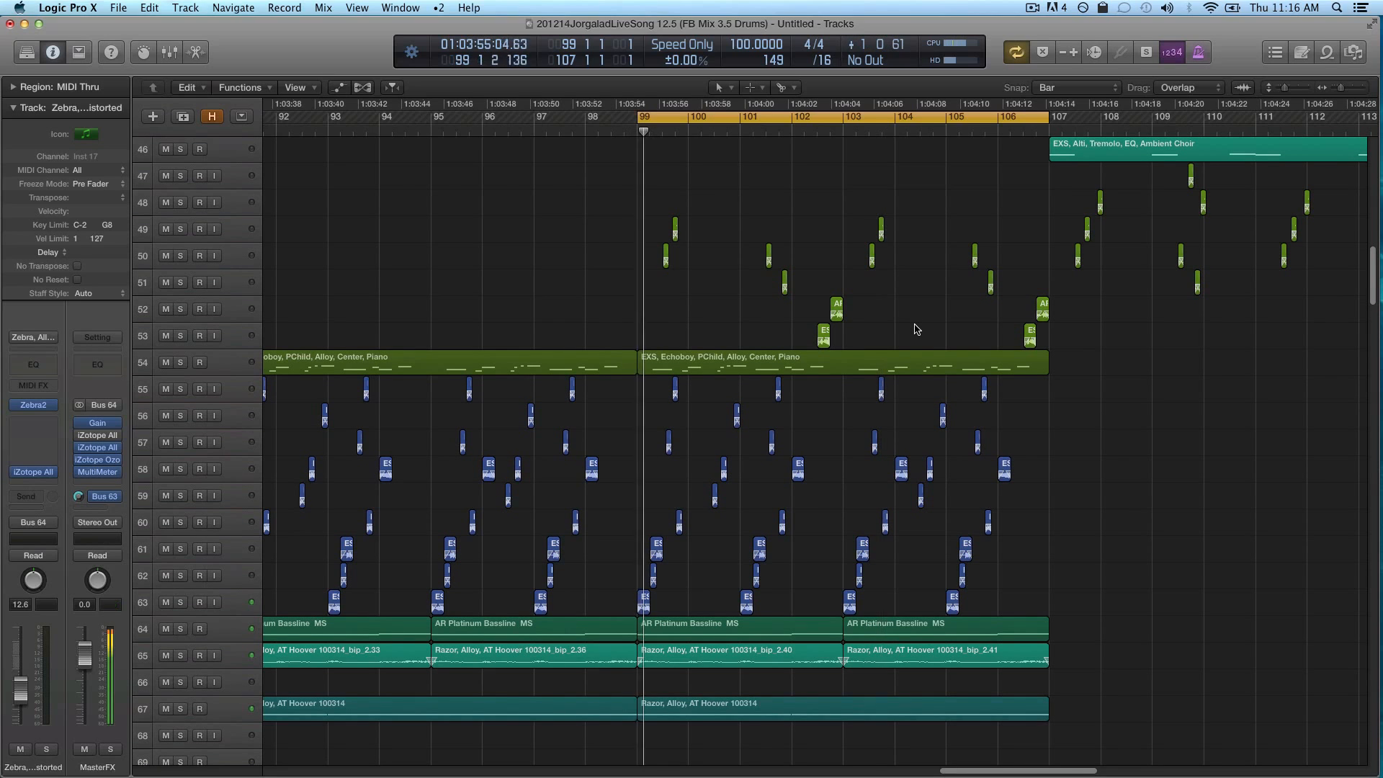
pyautogui.press('XF86AudioRaiseVolume')
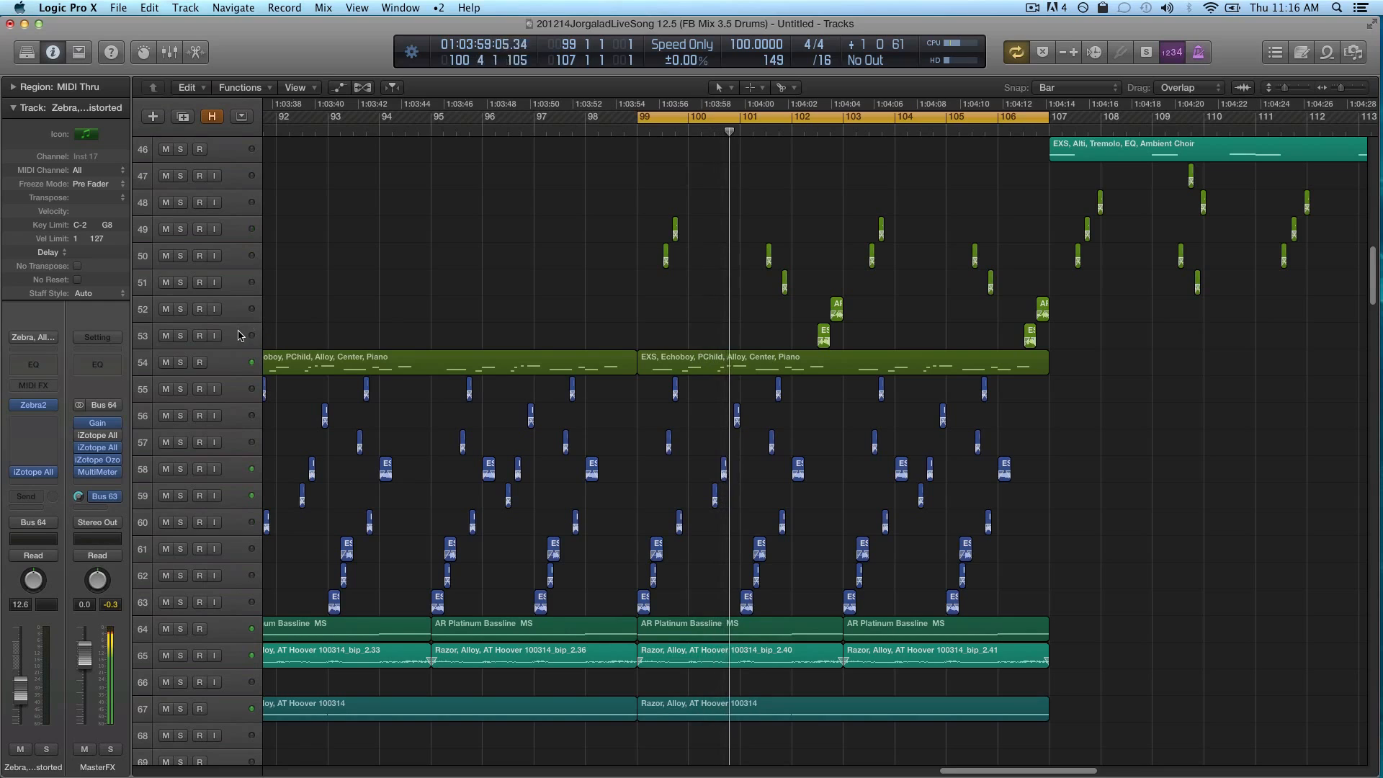
# Mute the second piano region on track 54 and select tracks 49 to 53 with their clips in the cycle range
pyautogui.click(262, 331)
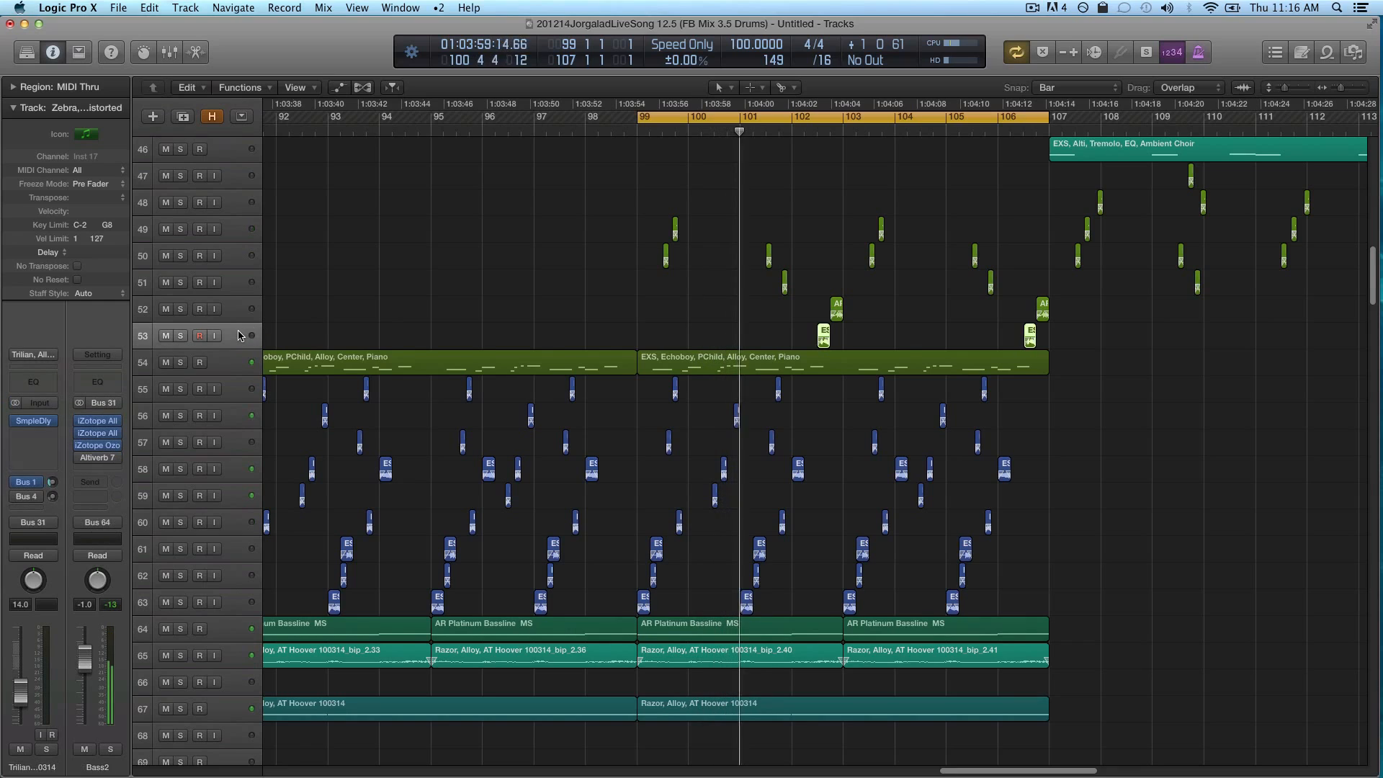
pyautogui.click(669, 369)
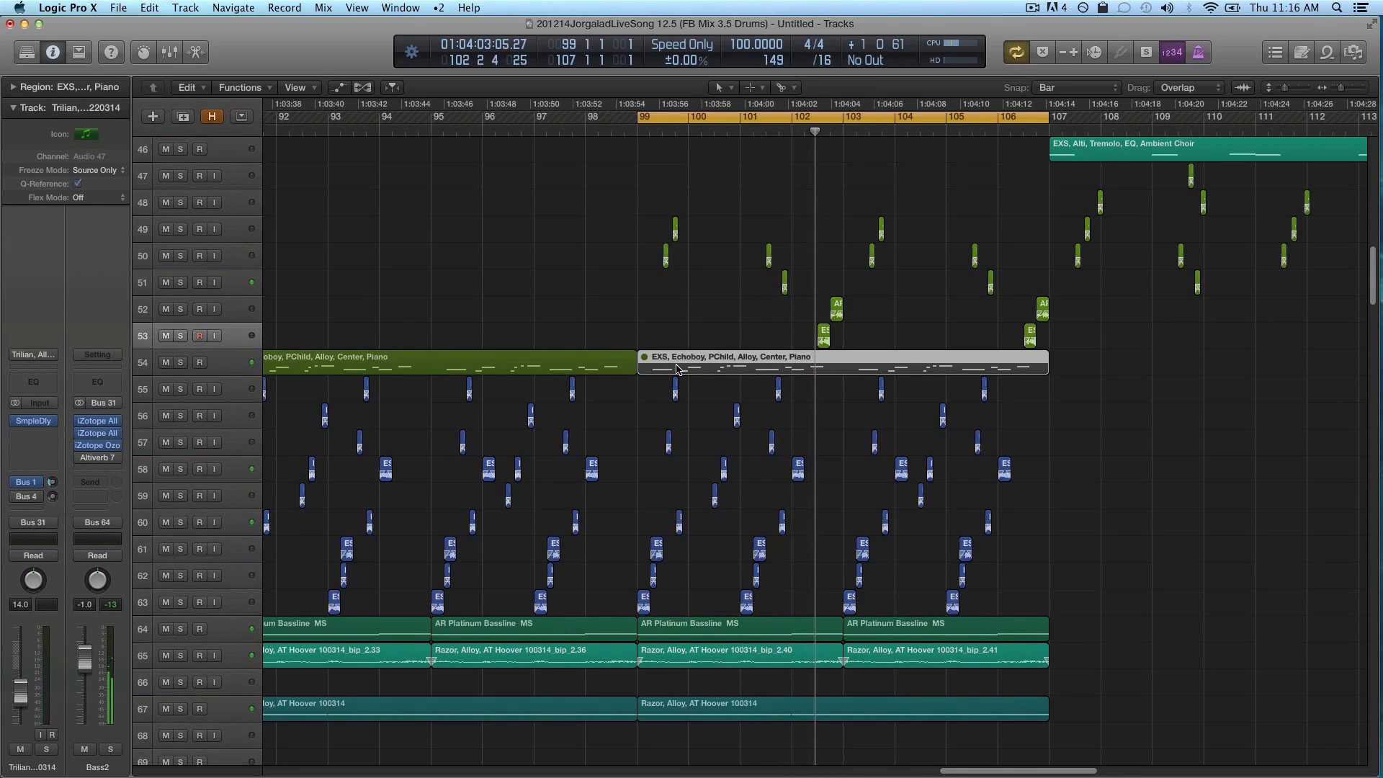
pyautogui.scroll(1, 915, 329)
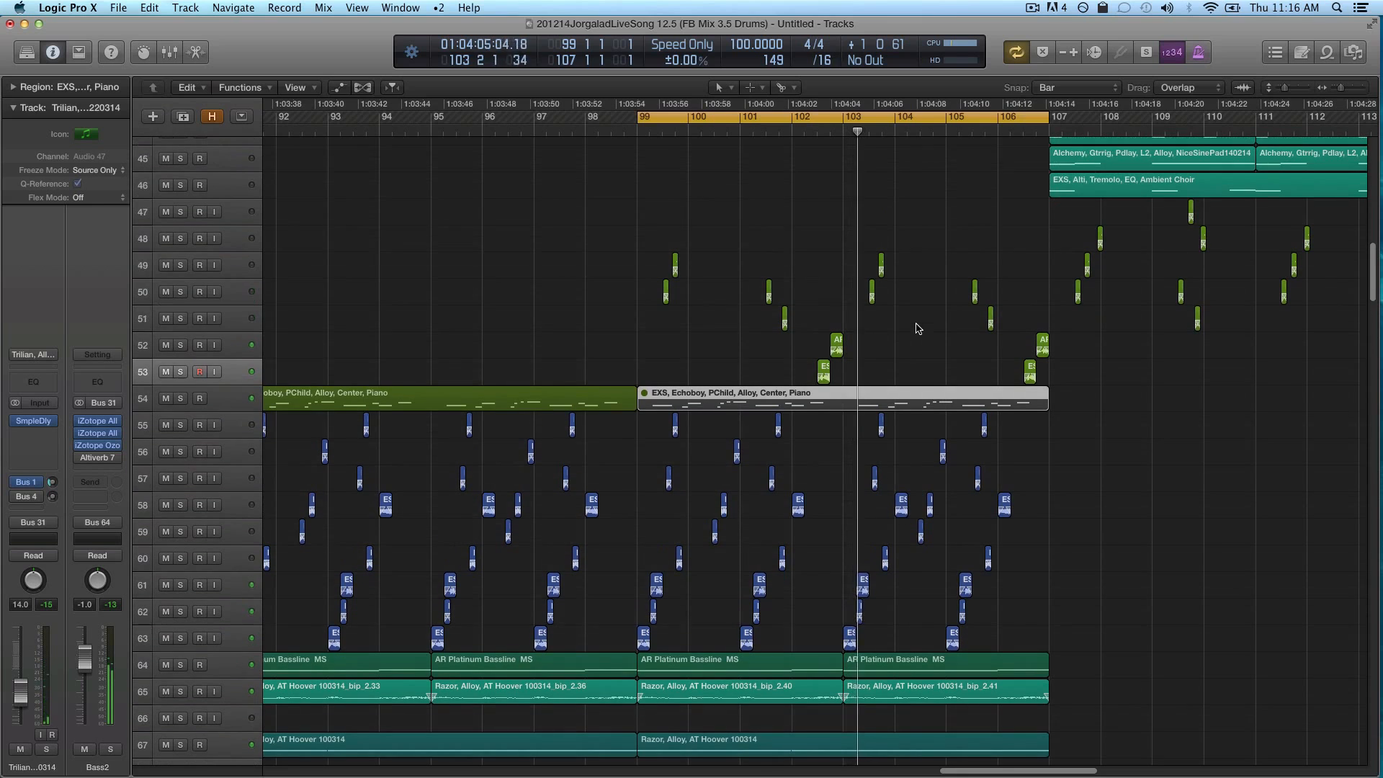
pyautogui.keyDown('shift'); pyautogui.click(248, 267); pyautogui.keyUp('shift')
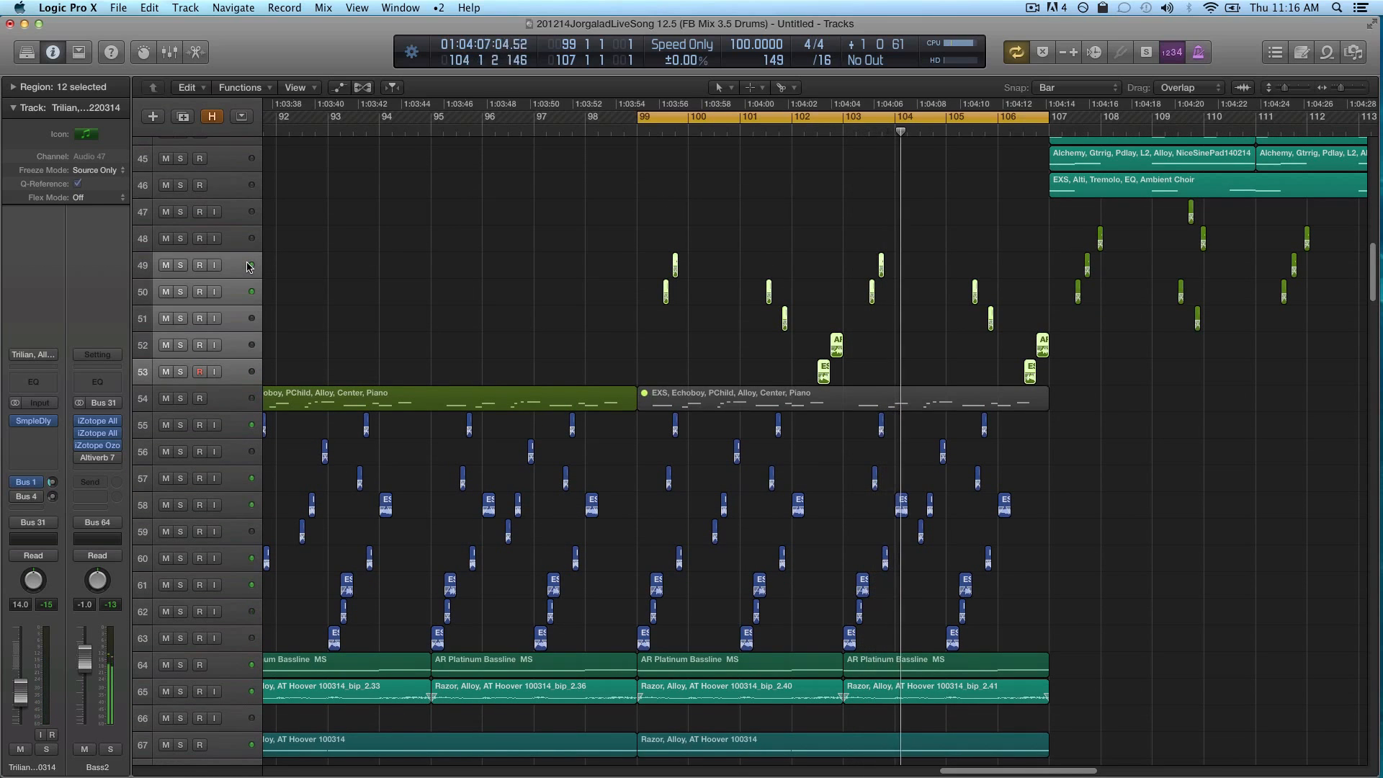
# Turn off cycle mode during playback and examine the arrangement around the clips and pads that follow bar 107
pyautogui.press('c')
pyautogui.hscroll(5, 1199, 434)
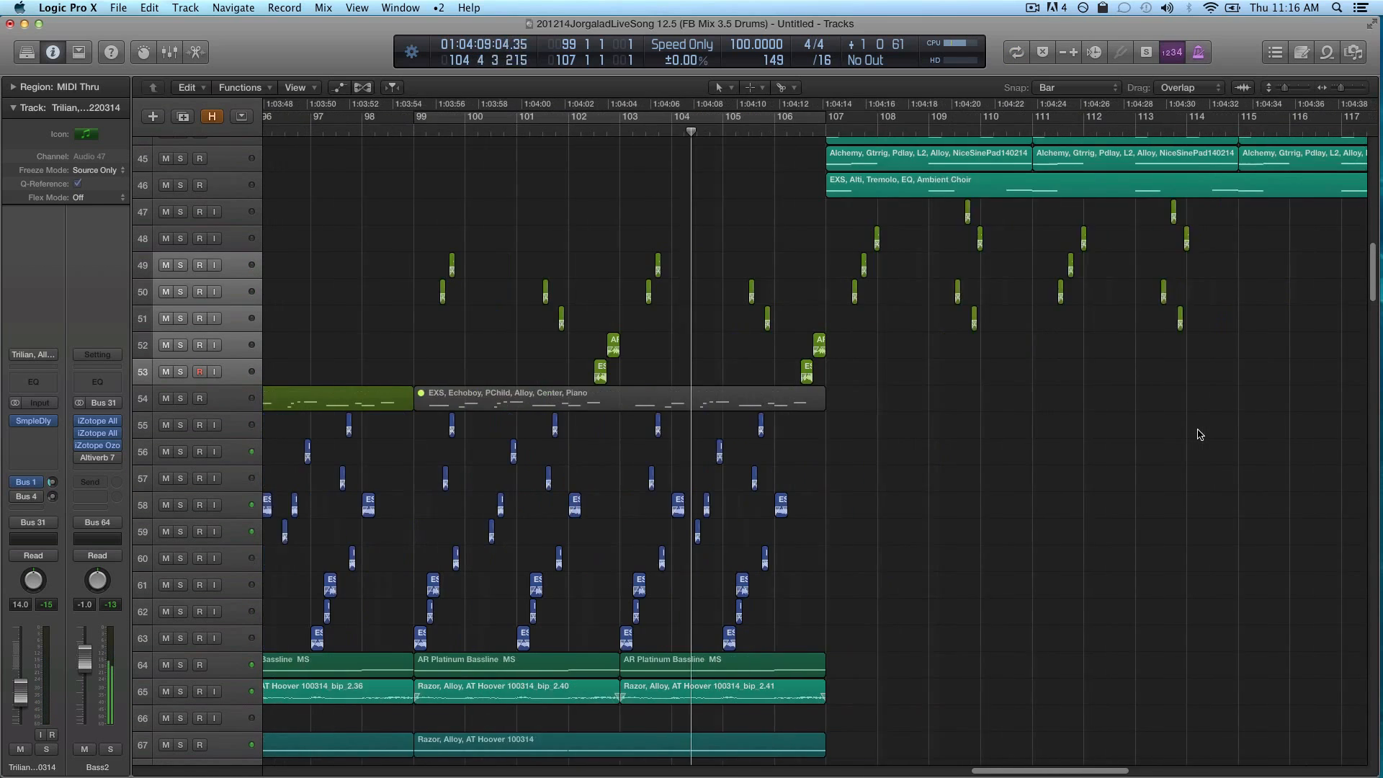
pyautogui.scroll(-5, 1198, 434)
pyautogui.scroll(10, 1199, 435)
pyautogui.press('super+Left')
pyautogui.press('super+Left')
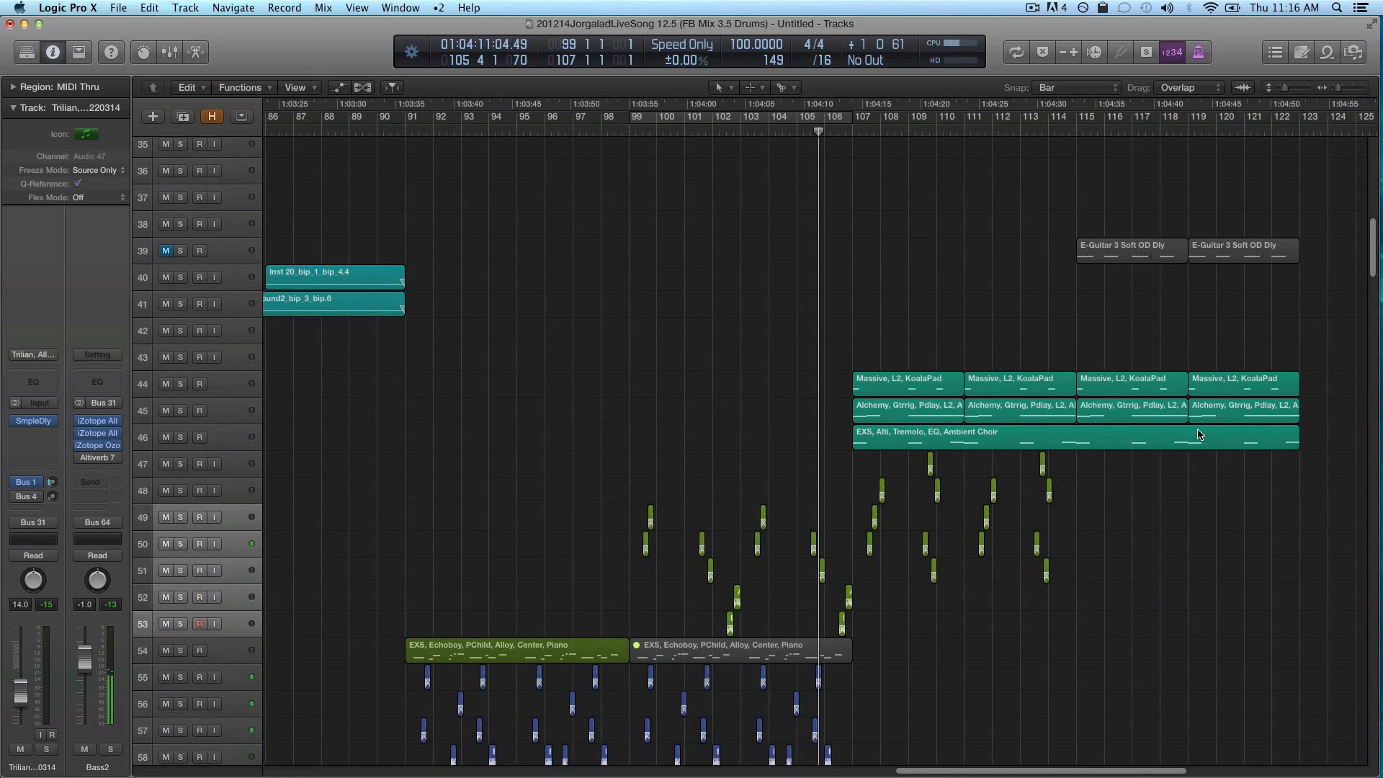
pyautogui.hscroll(1, 1198, 434)
pyautogui.scroll(-2, 1198, 435)
pyautogui.scroll(-1, 1083, 481)
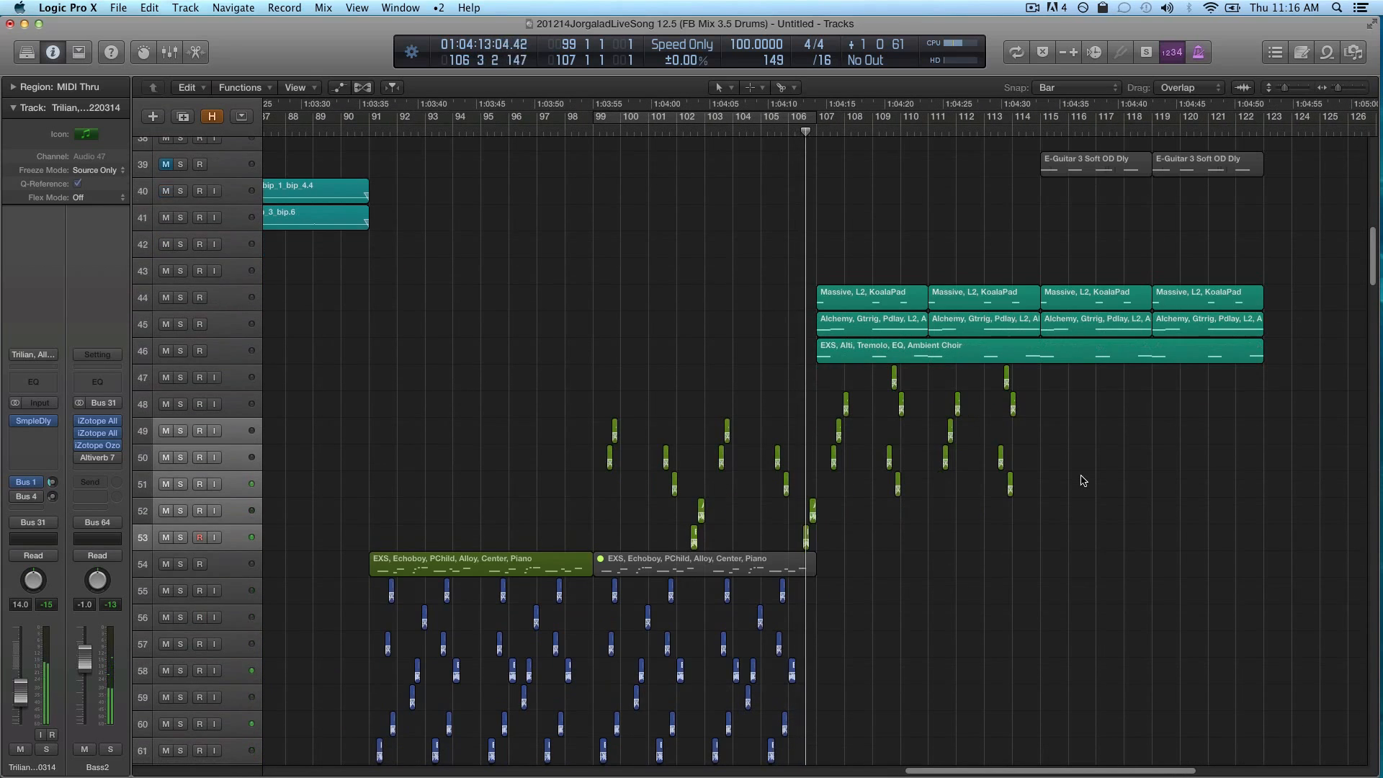
# Turn on cycle mode and set the cycle range to the muted Zebra region on track 111, bars 75 to 79
pyautogui.press('super+Left')
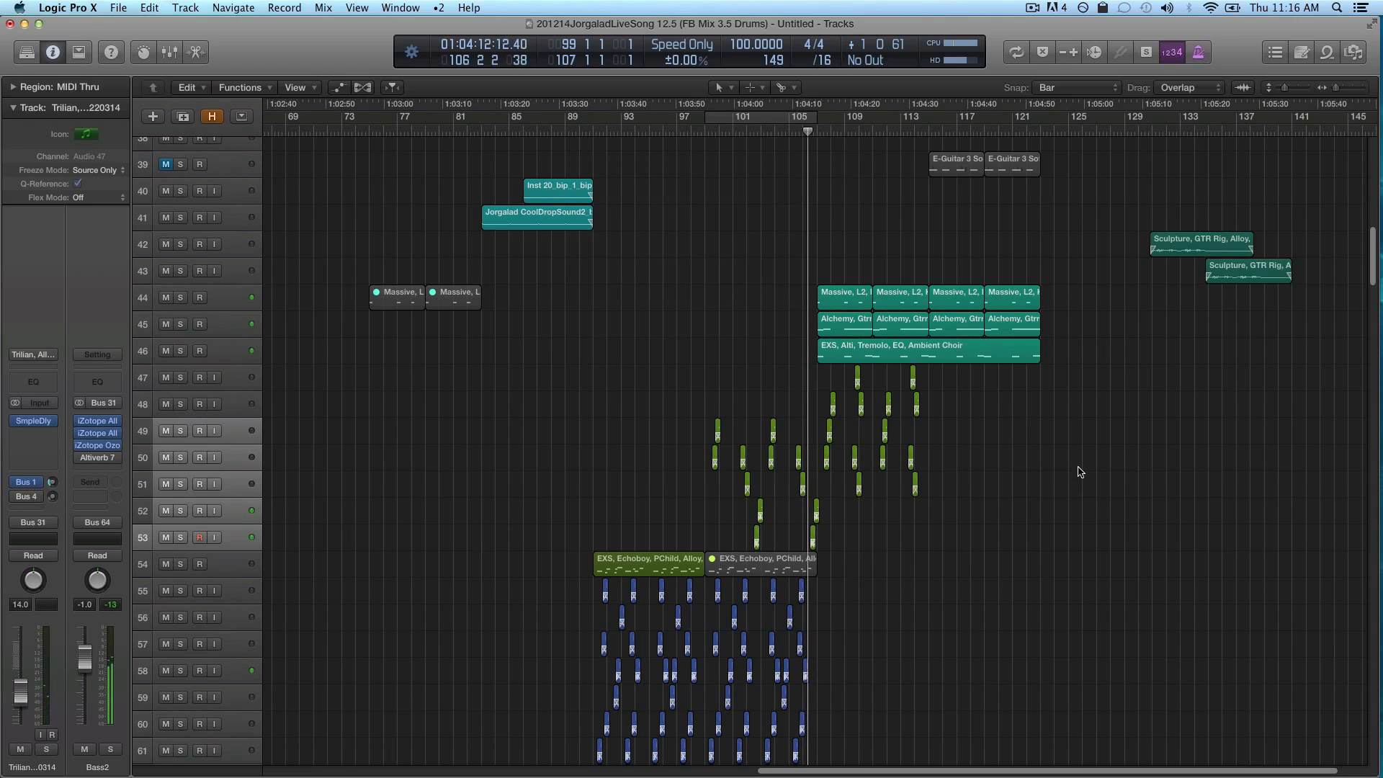
pyautogui.scroll(-1, 1083, 481)
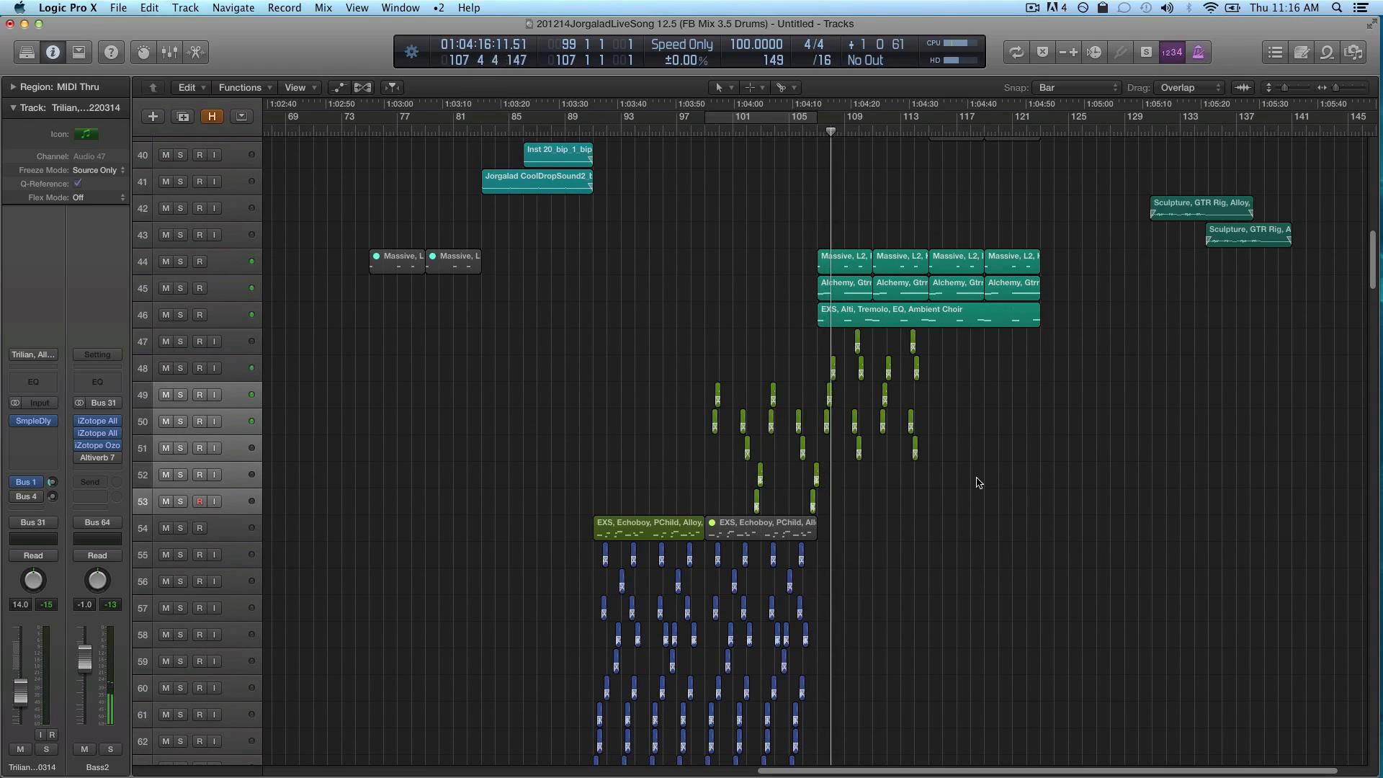
pyautogui.hscroll(-4, 978, 482)
pyautogui.scroll(-15, 978, 482)
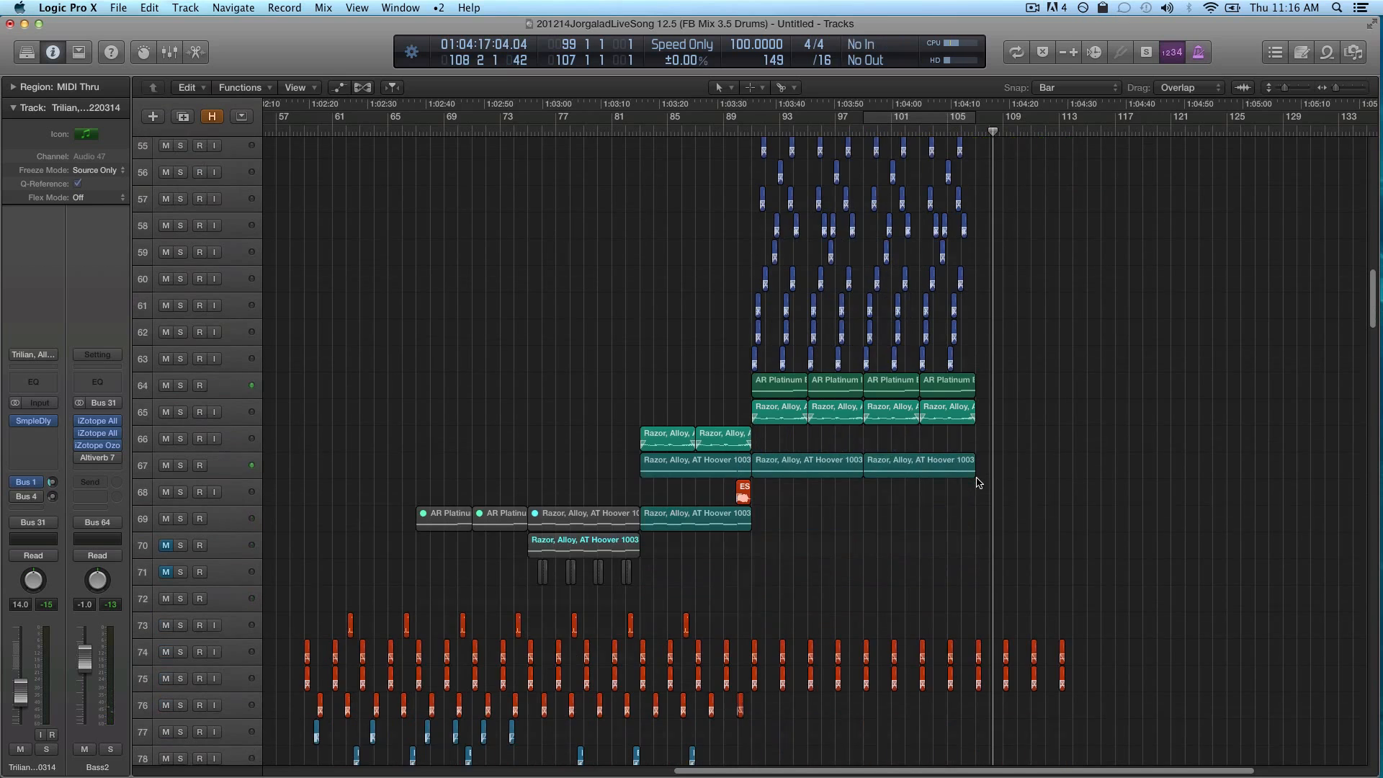
pyautogui.scroll(-8, 978, 482)
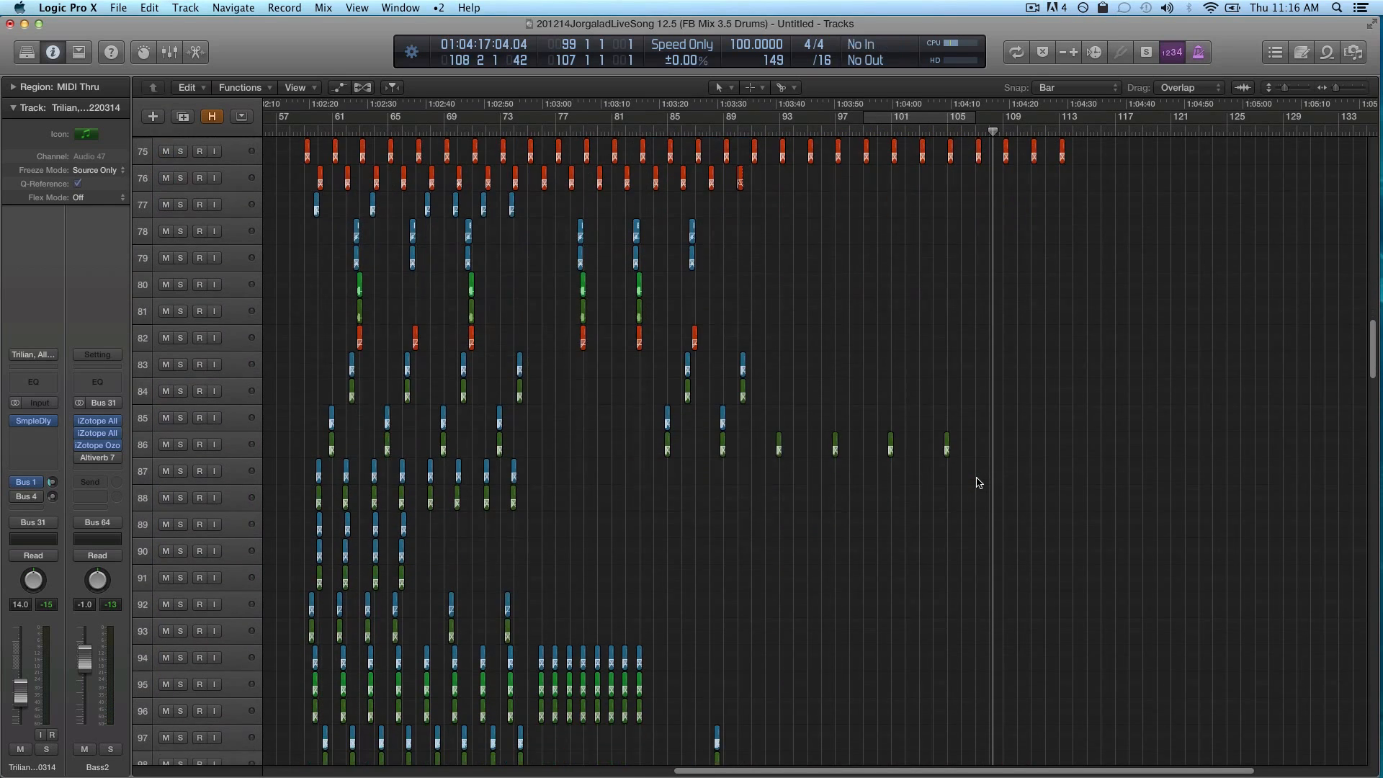
pyautogui.press('c')
pyautogui.scroll(-7, 809, 544)
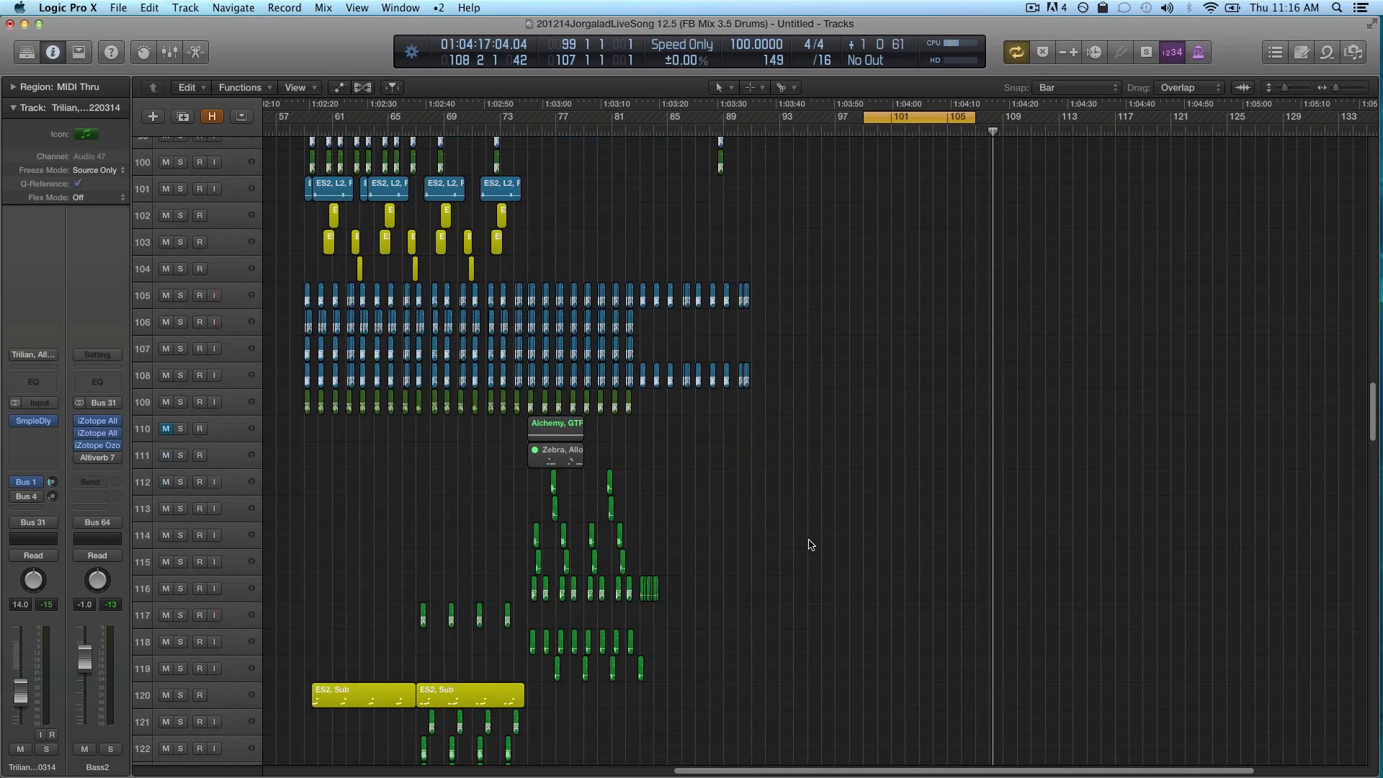
pyautogui.hscroll(-1, 809, 543)
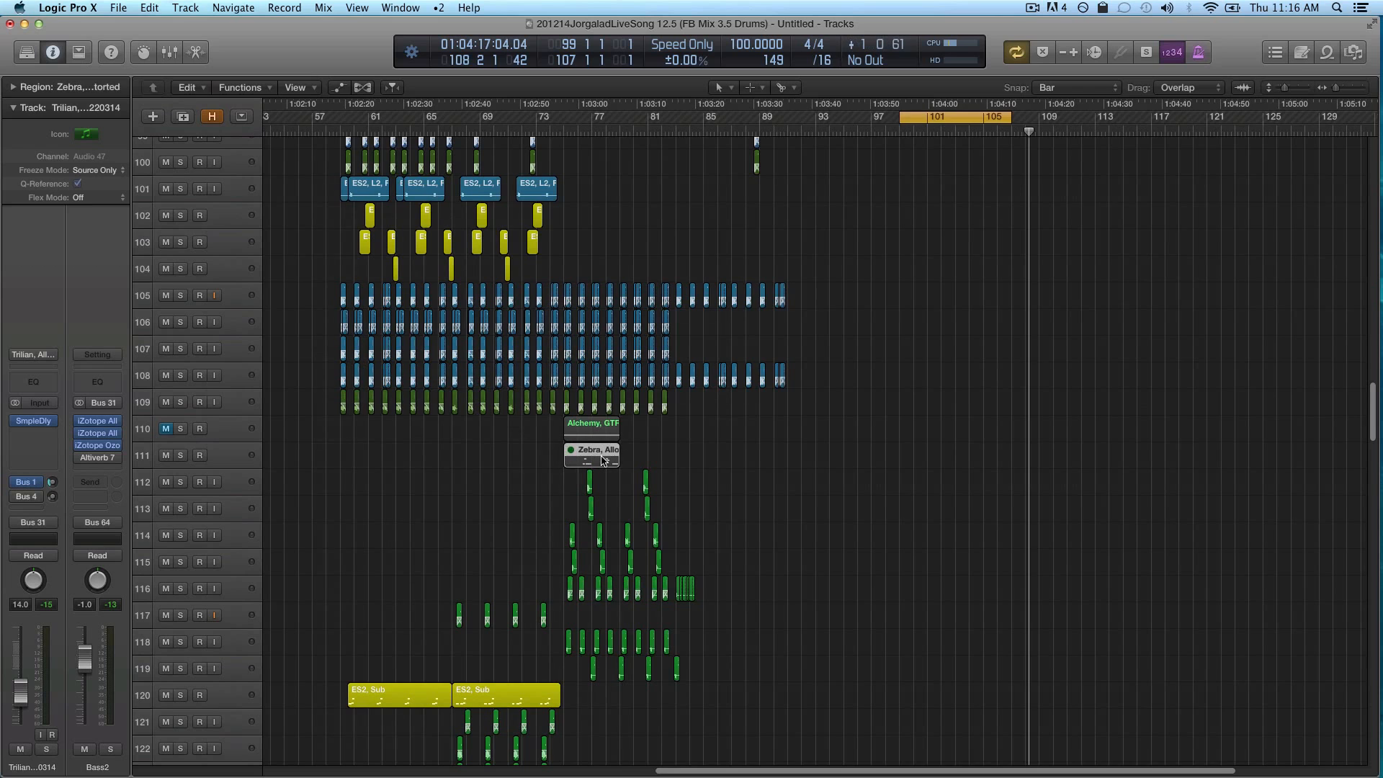
pyautogui.press('super+u')
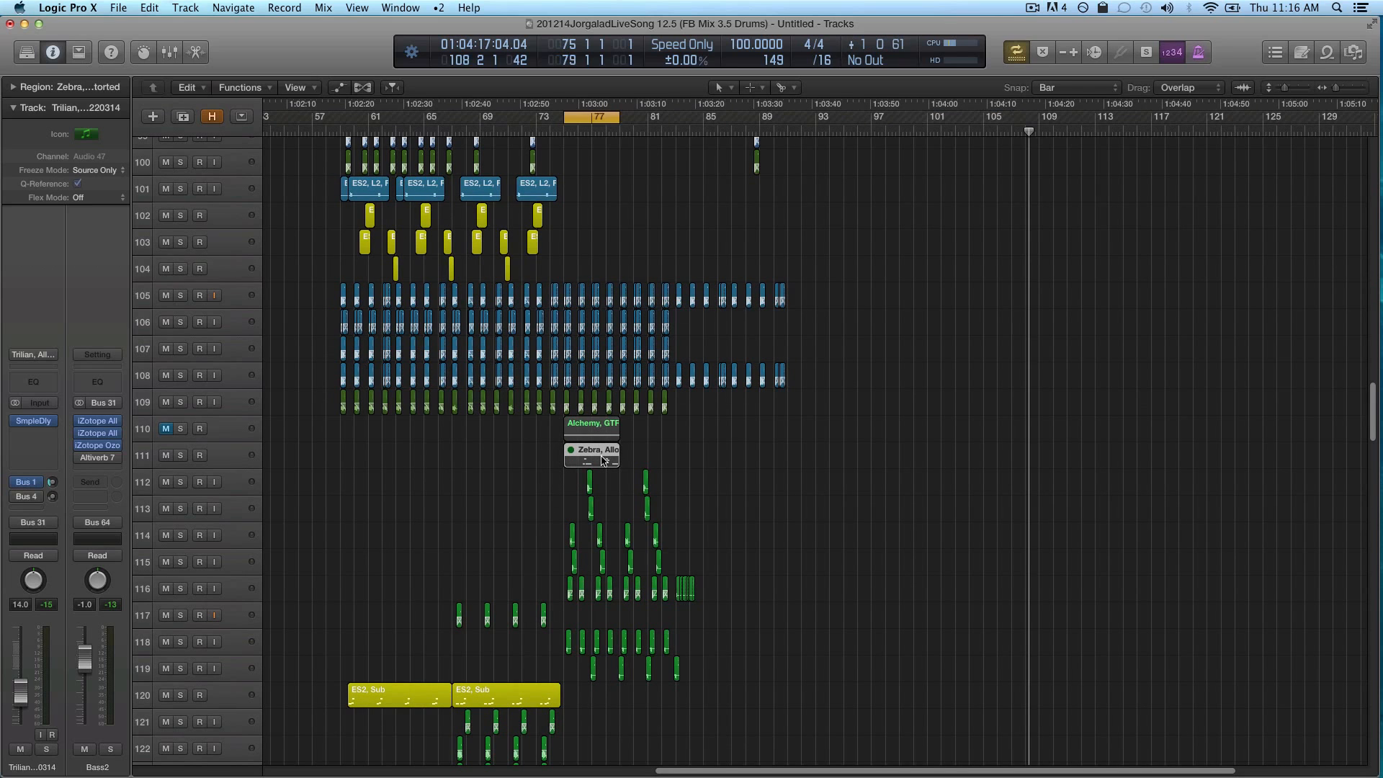
# Raise the output volume and play the cycle range with the Zebra region muted, following the short clips on tracks 112 to 119
pyautogui.scroll(5, 604, 461)
pyautogui.scroll(-3, 603, 461)
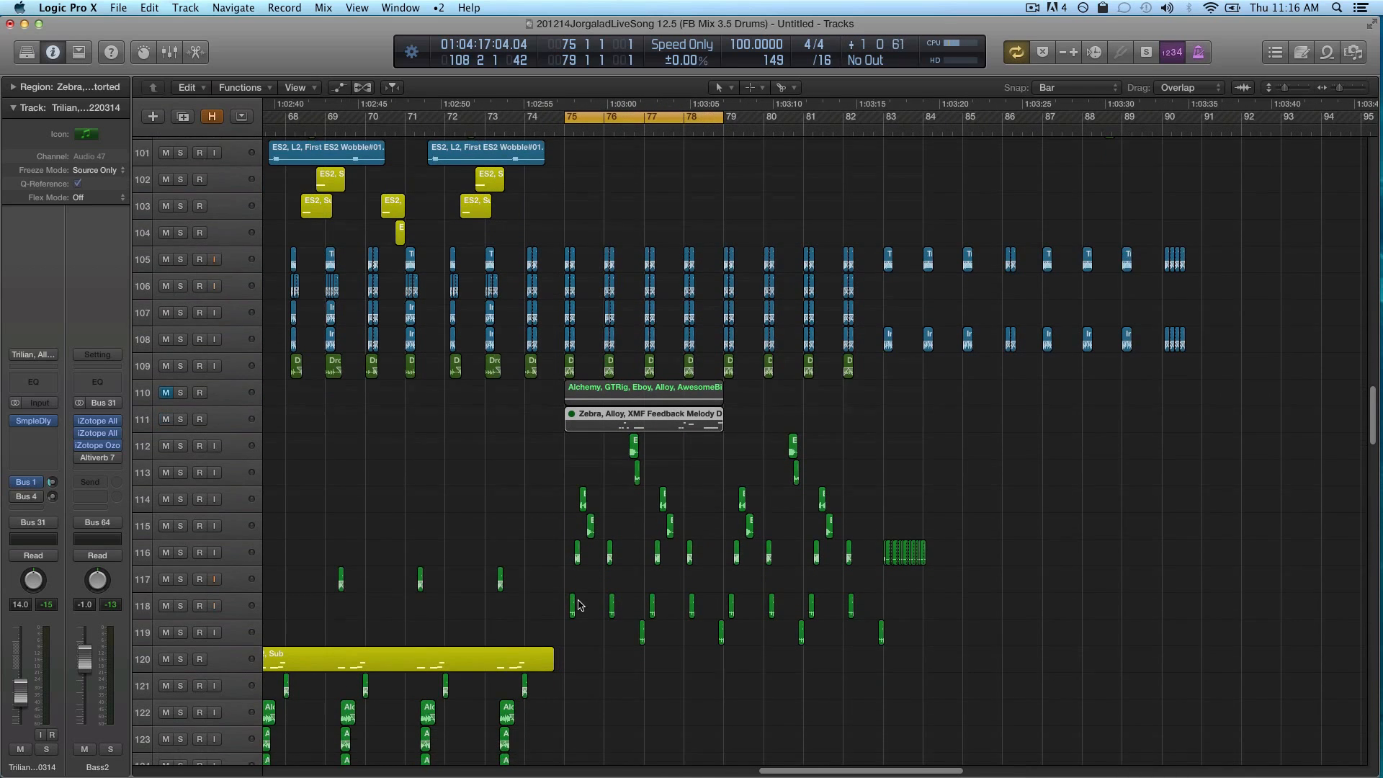
pyautogui.press('super+Down')
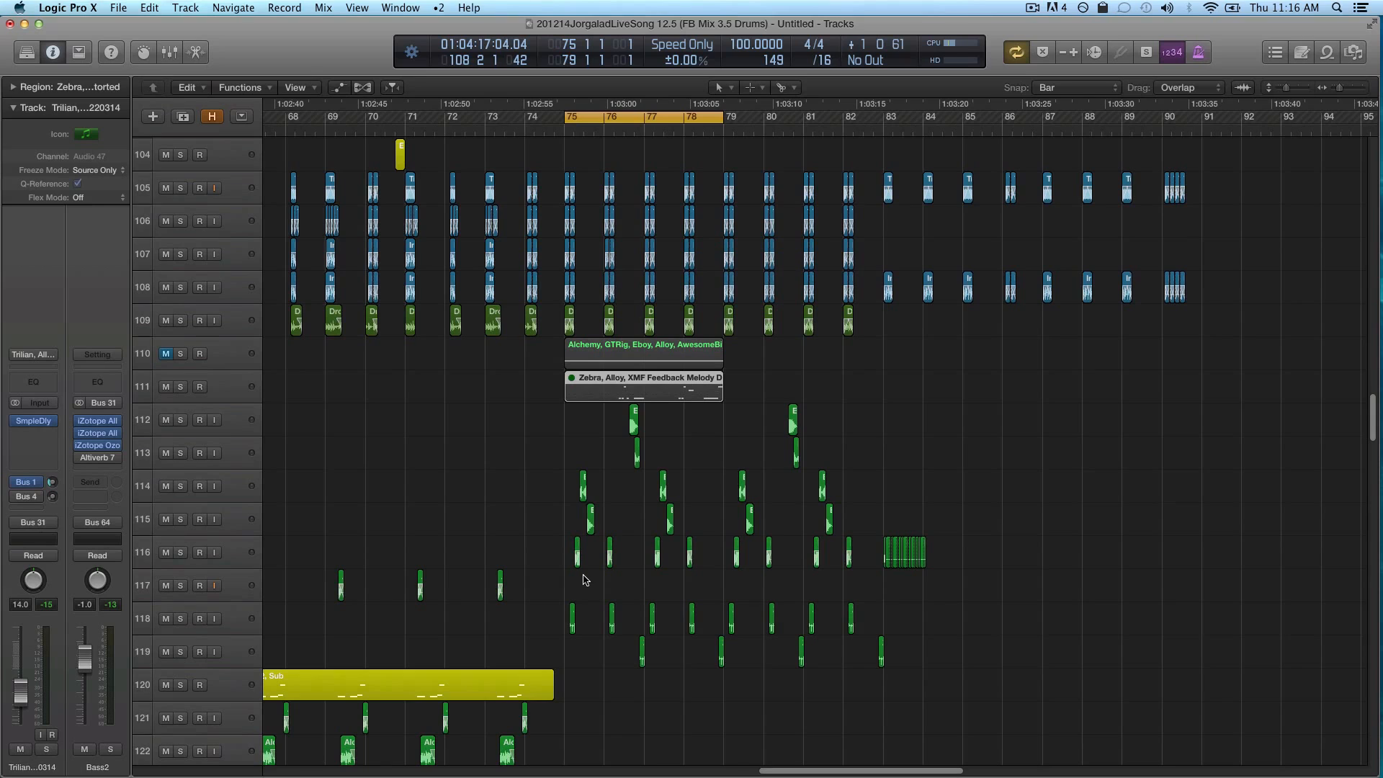
pyautogui.press('XF86AudioRaiseVolume')
pyautogui.press('space')
pyautogui.press('XF86AudioRaiseVolume')
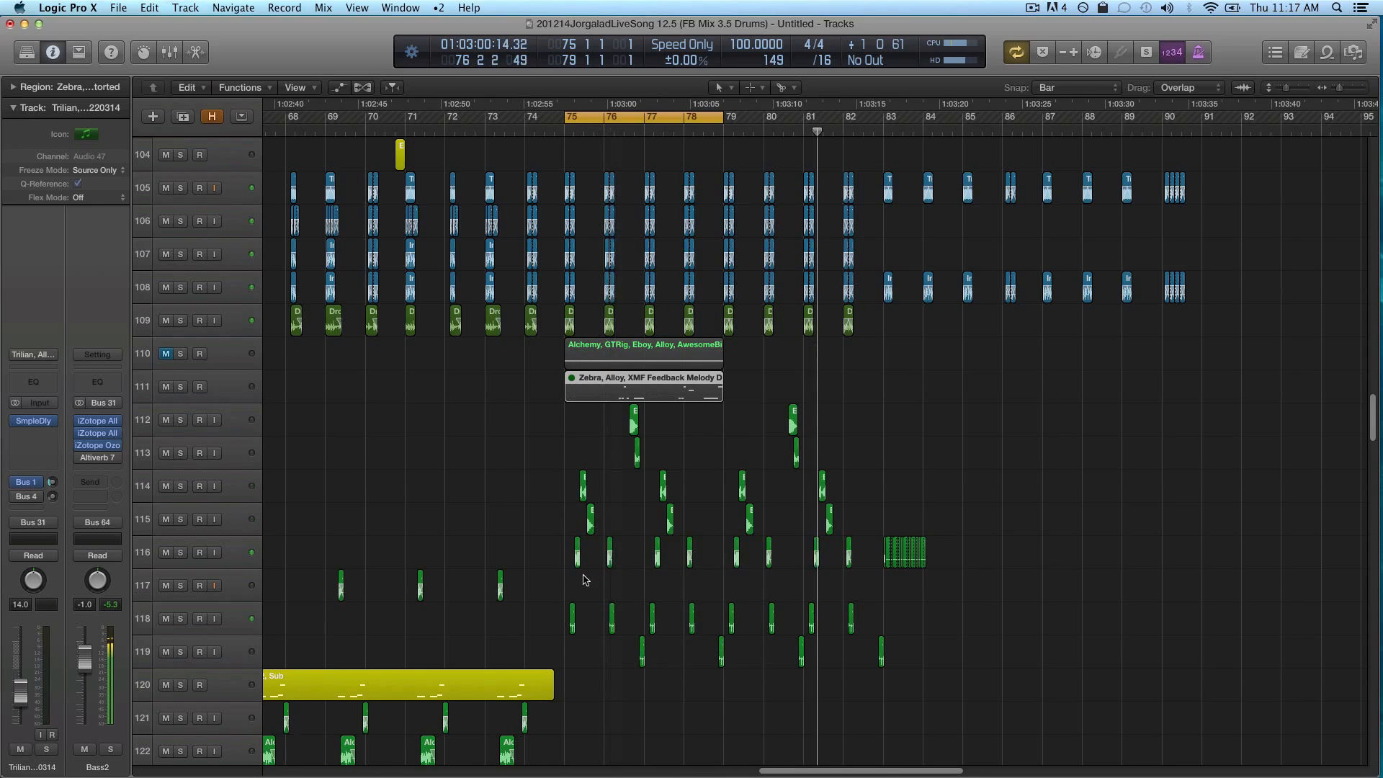
pyautogui.press('super+Right')
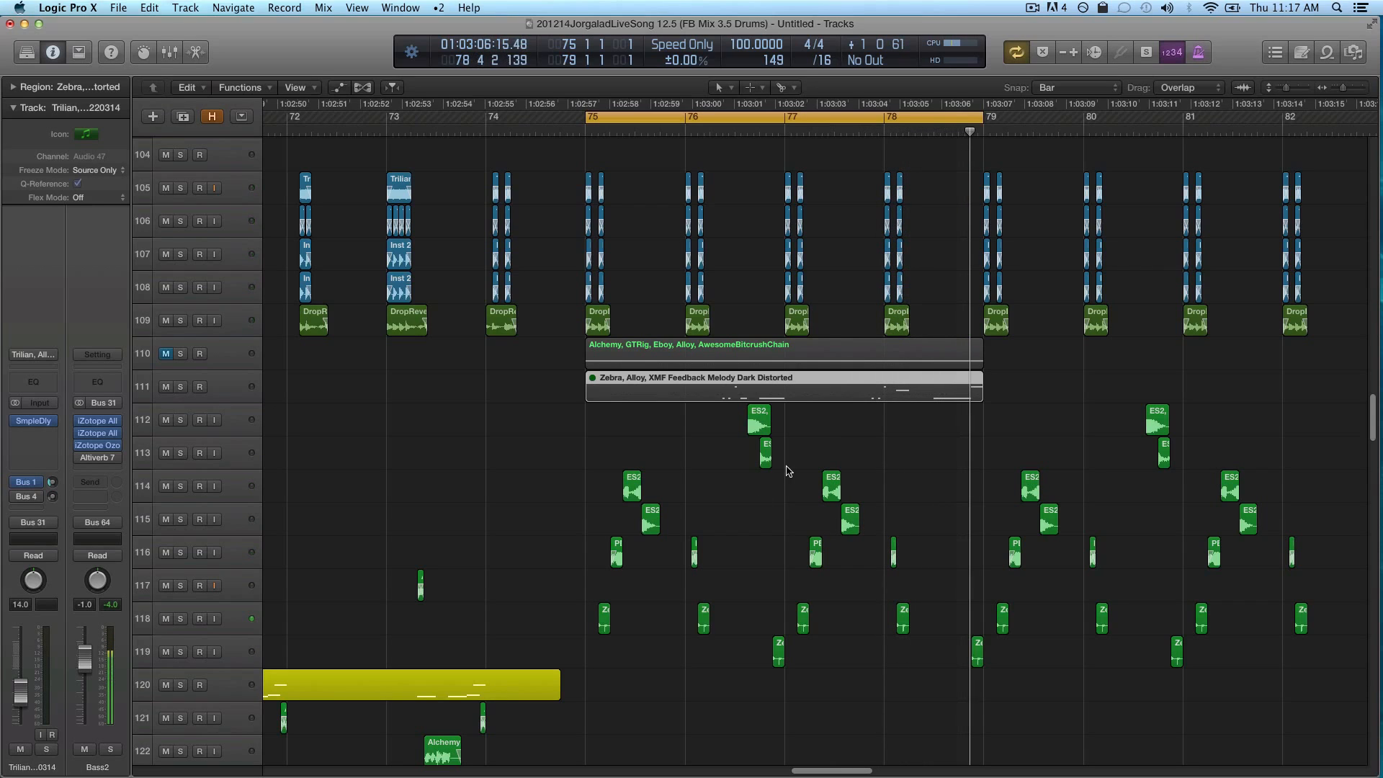
# Unmute the Zebra region on track 111 and play it back together with the surrounding clips
pyautogui.click(648, 422)
pyautogui.click(664, 382)
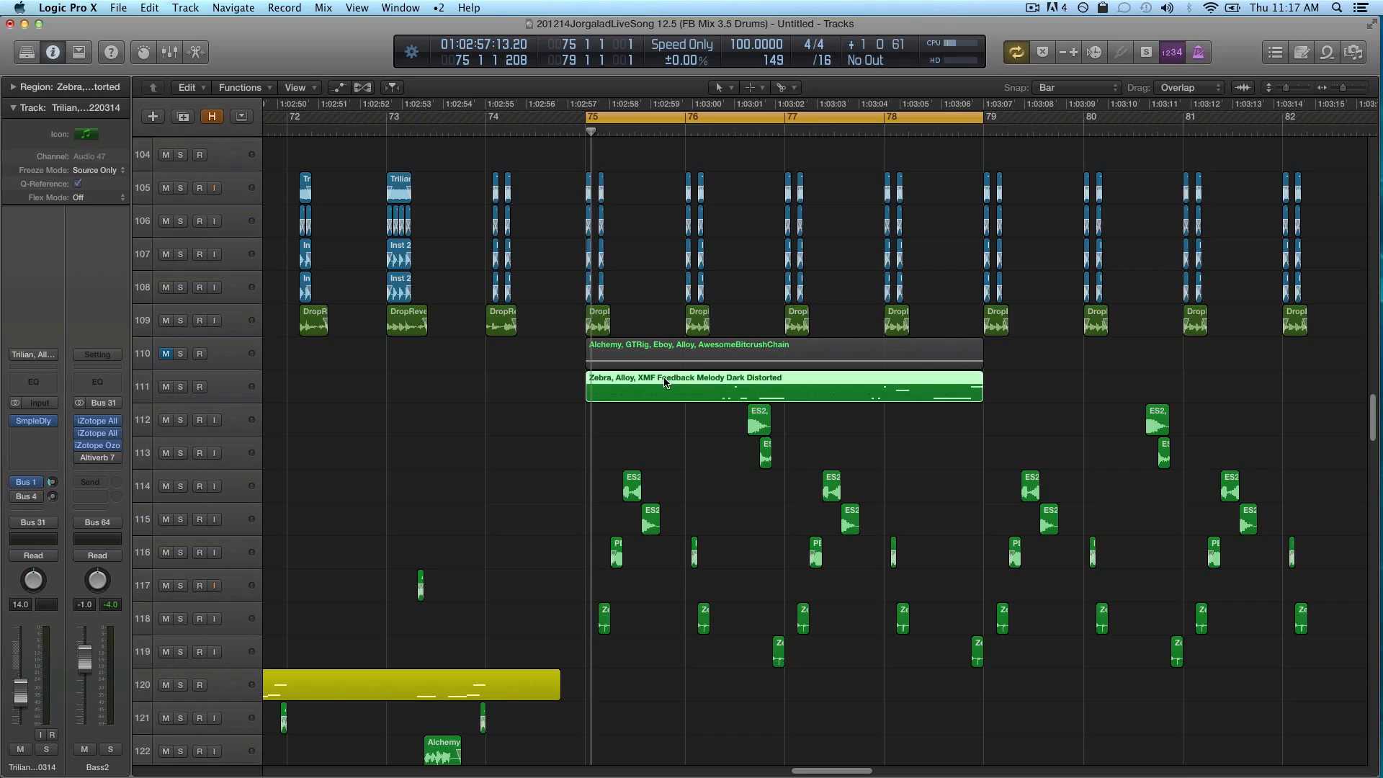
pyautogui.press('super+Down')
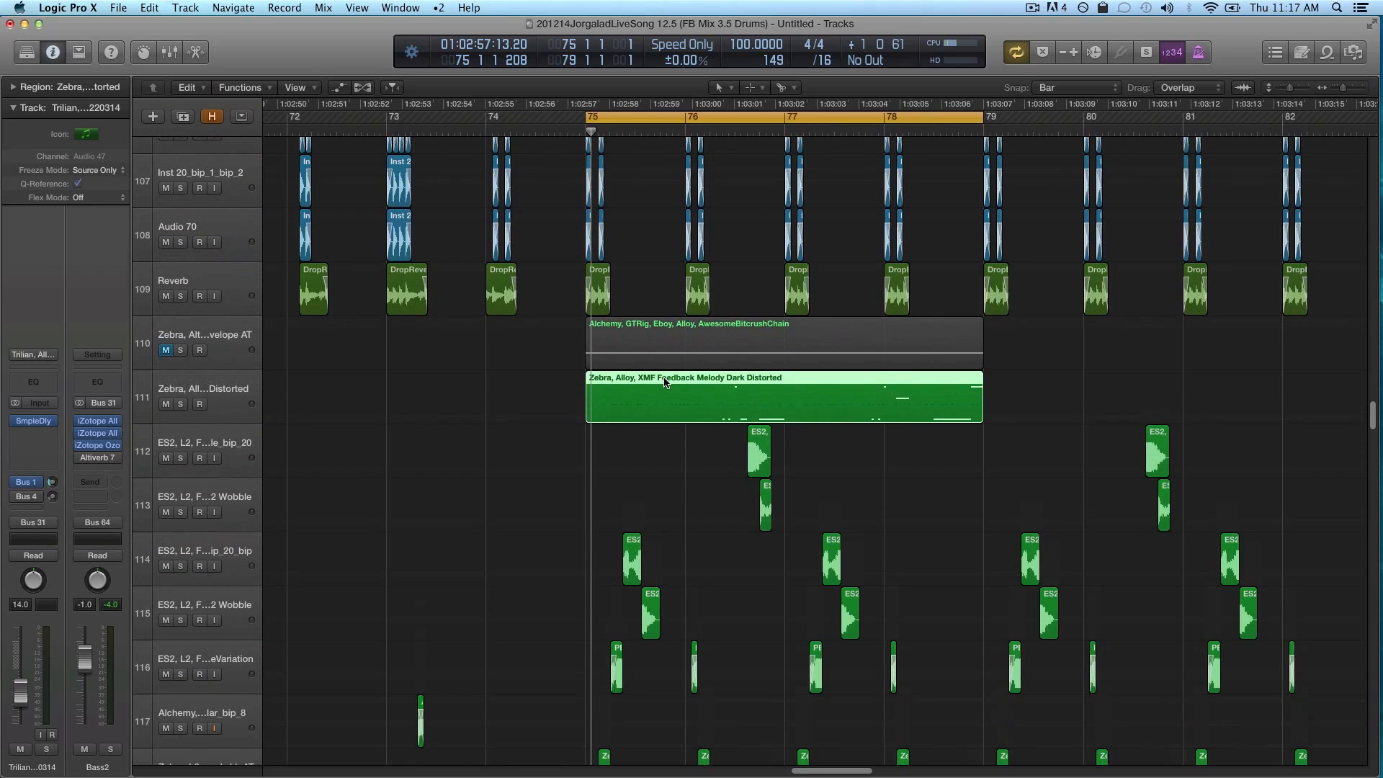
pyautogui.press('space')
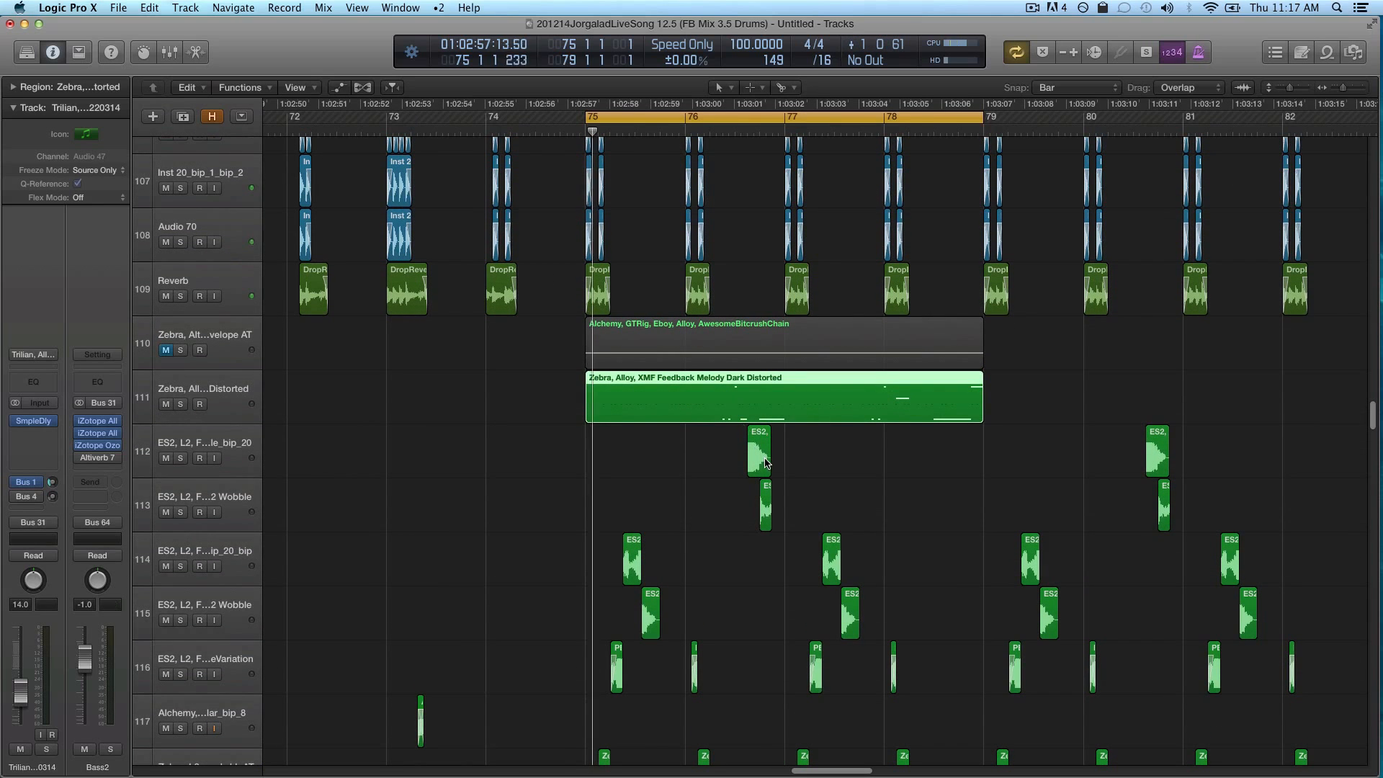
pyautogui.click(707, 508)
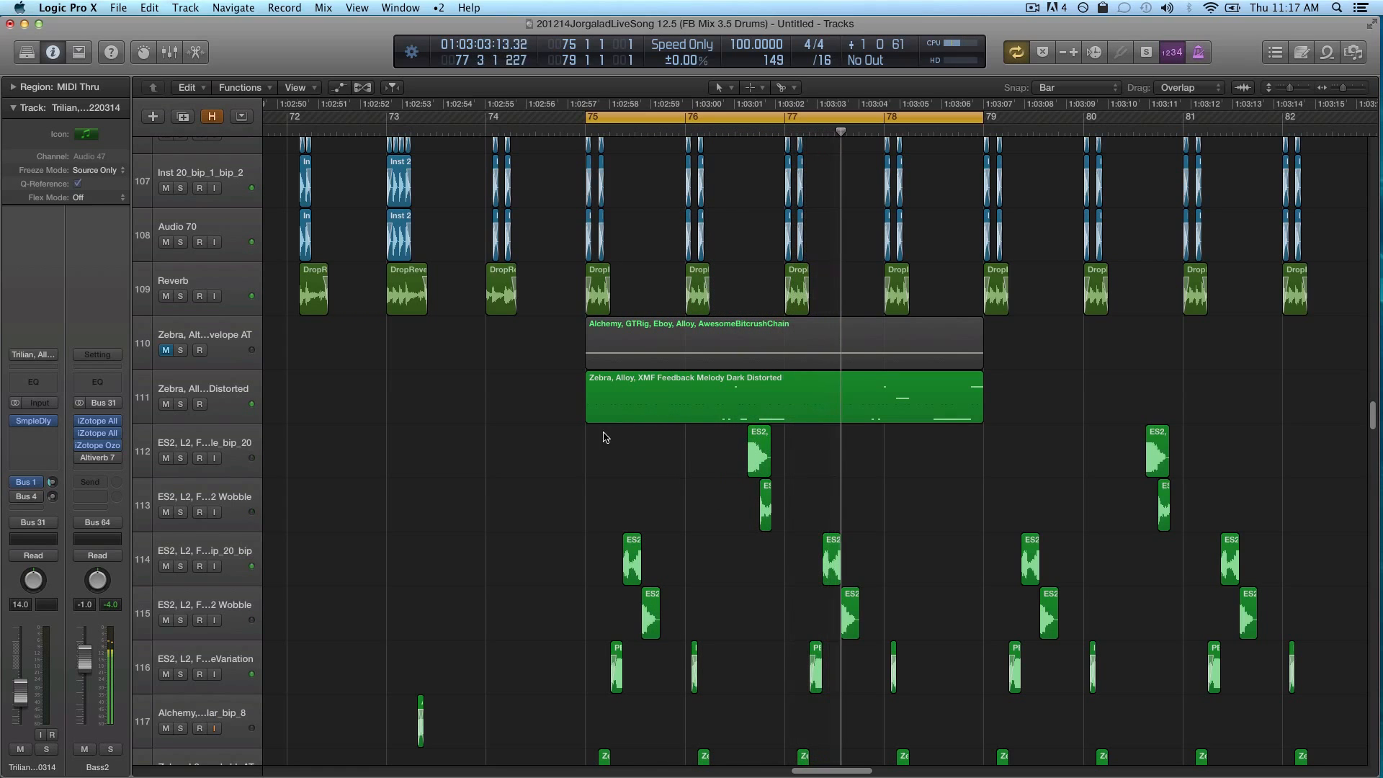
# Open the Zebra region on track 111 in the Piano Roll and add a short B2 note at the start of bar 75
pyautogui.click(202, 396)
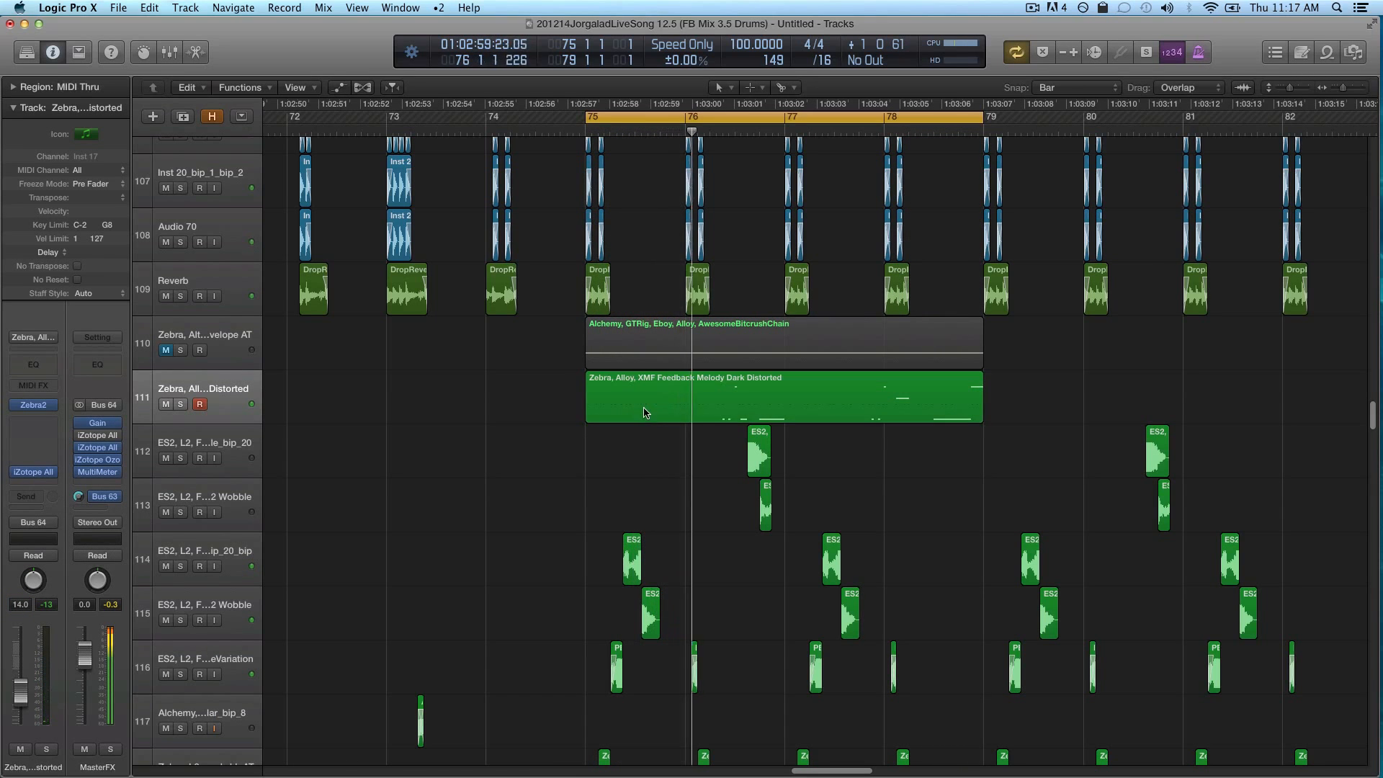
pyautogui.press('super+4')
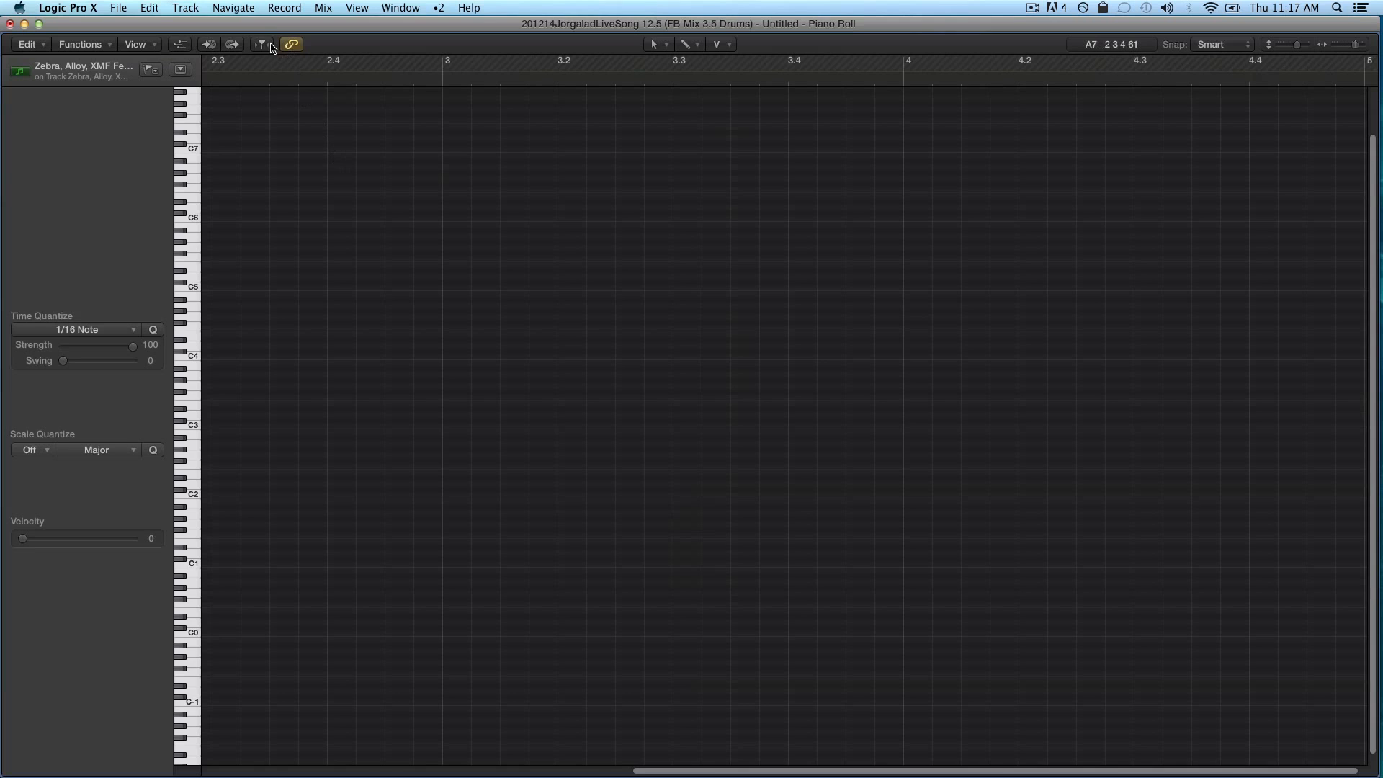
pyautogui.click(272, 46)
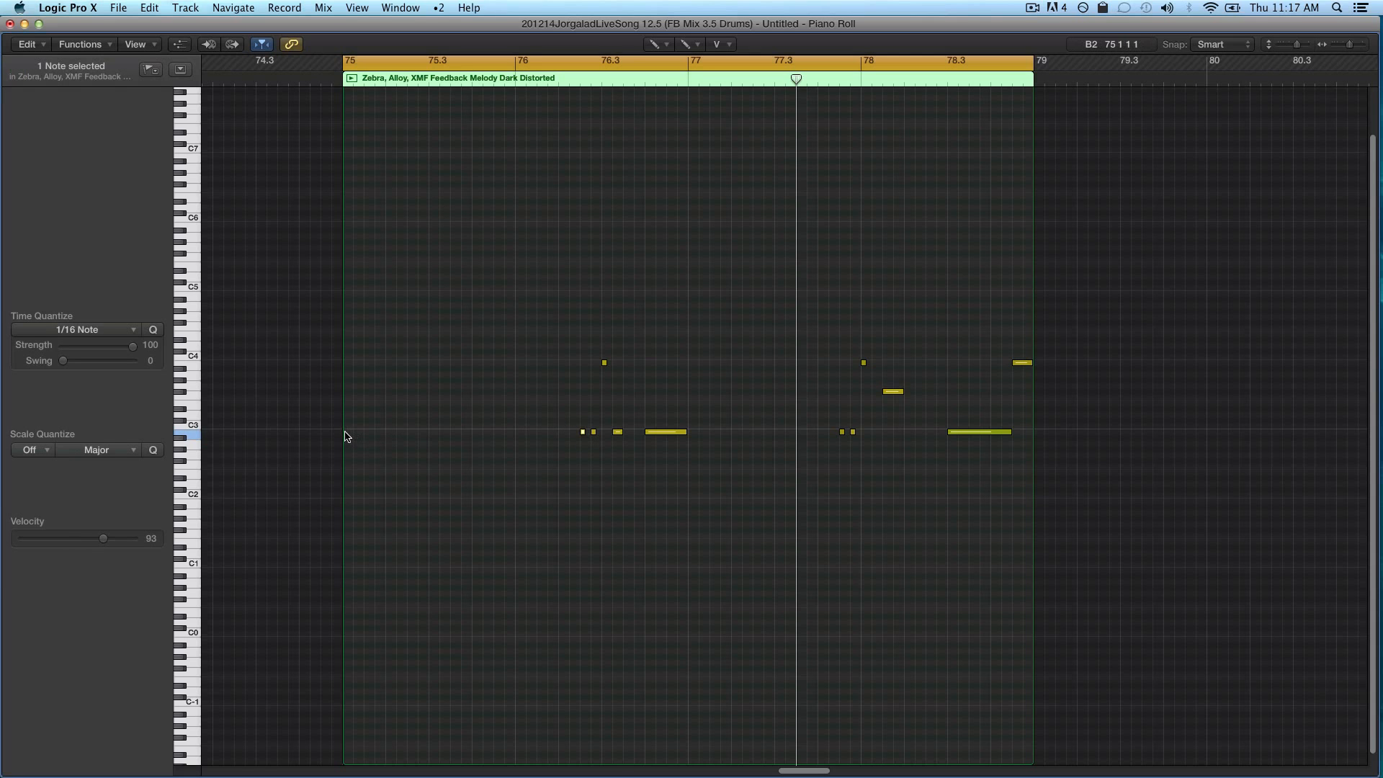
pyautogui.press('t')
pyautogui.press('t')
pyautogui.press('super+Right')
pyautogui.press('super+Right')
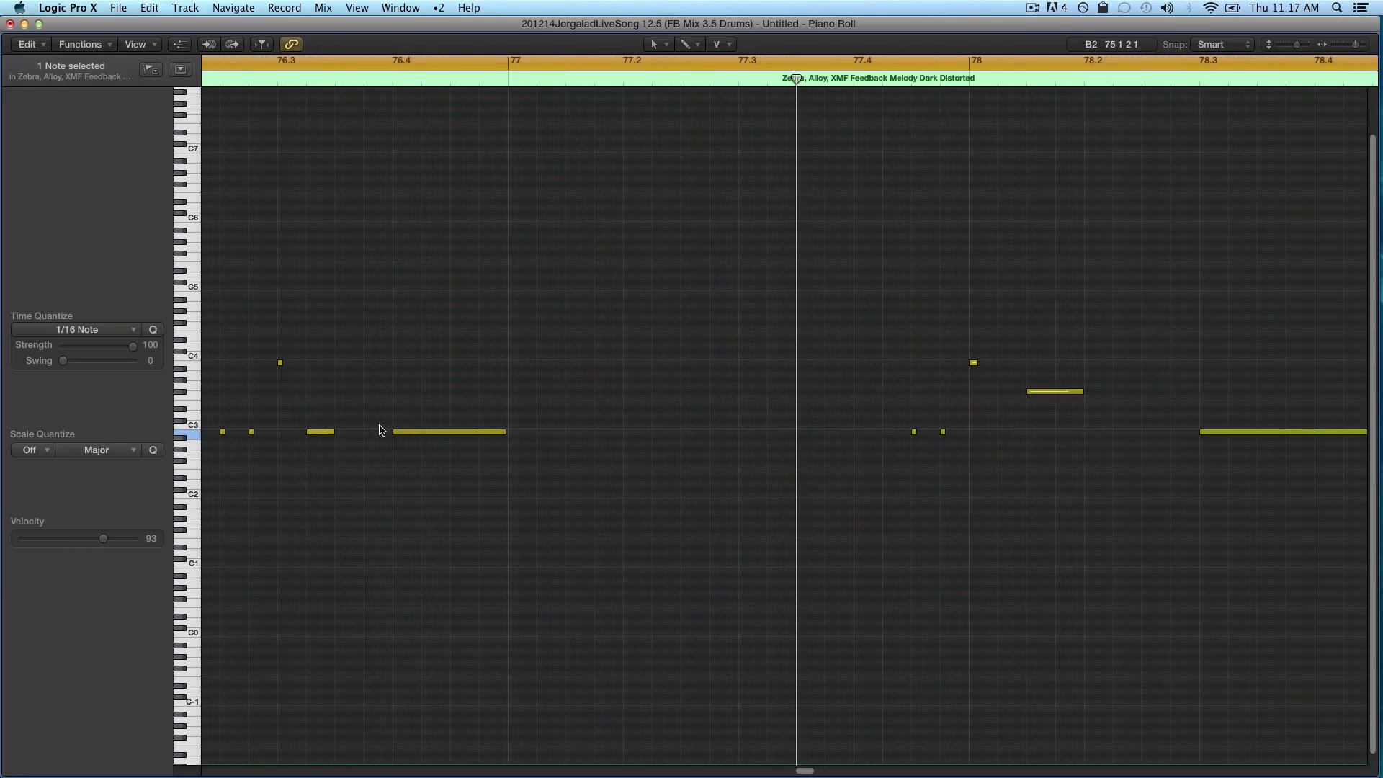
pyautogui.press('Left')
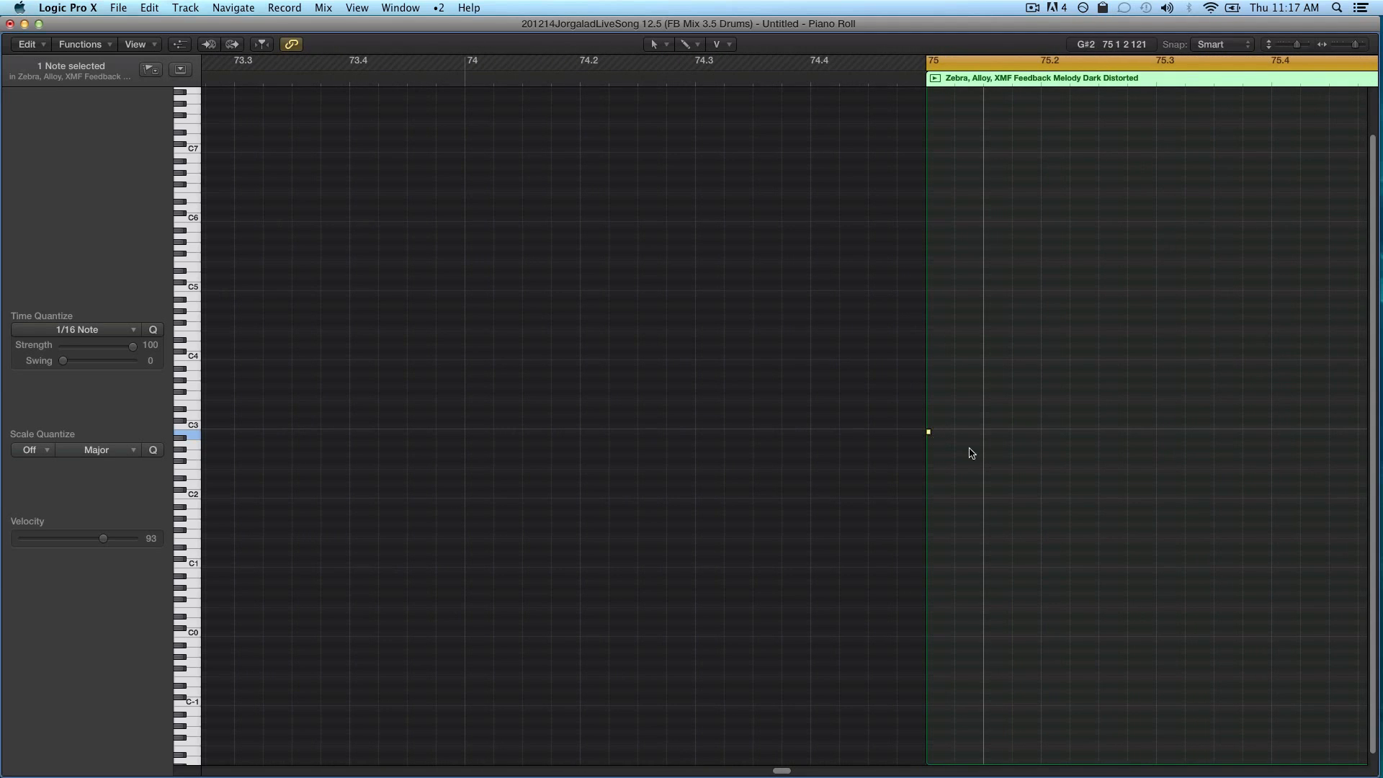
# Lengthen the new B2 note at bar 75 to one beat, ending at 75.2
pyautogui.press('super+Right')
pyautogui.press('super+Right')
pyautogui.press('super+Right')
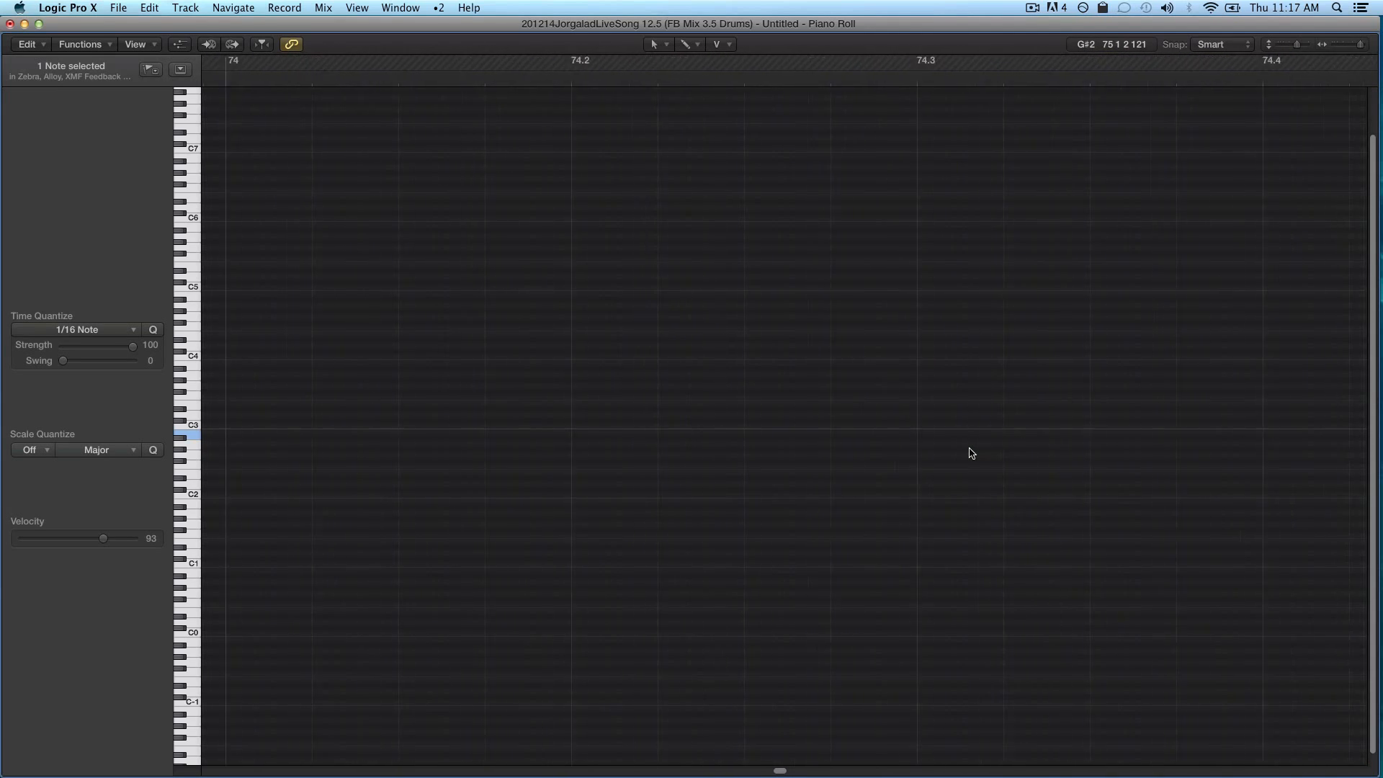
pyautogui.hscroll(5, 972, 453)
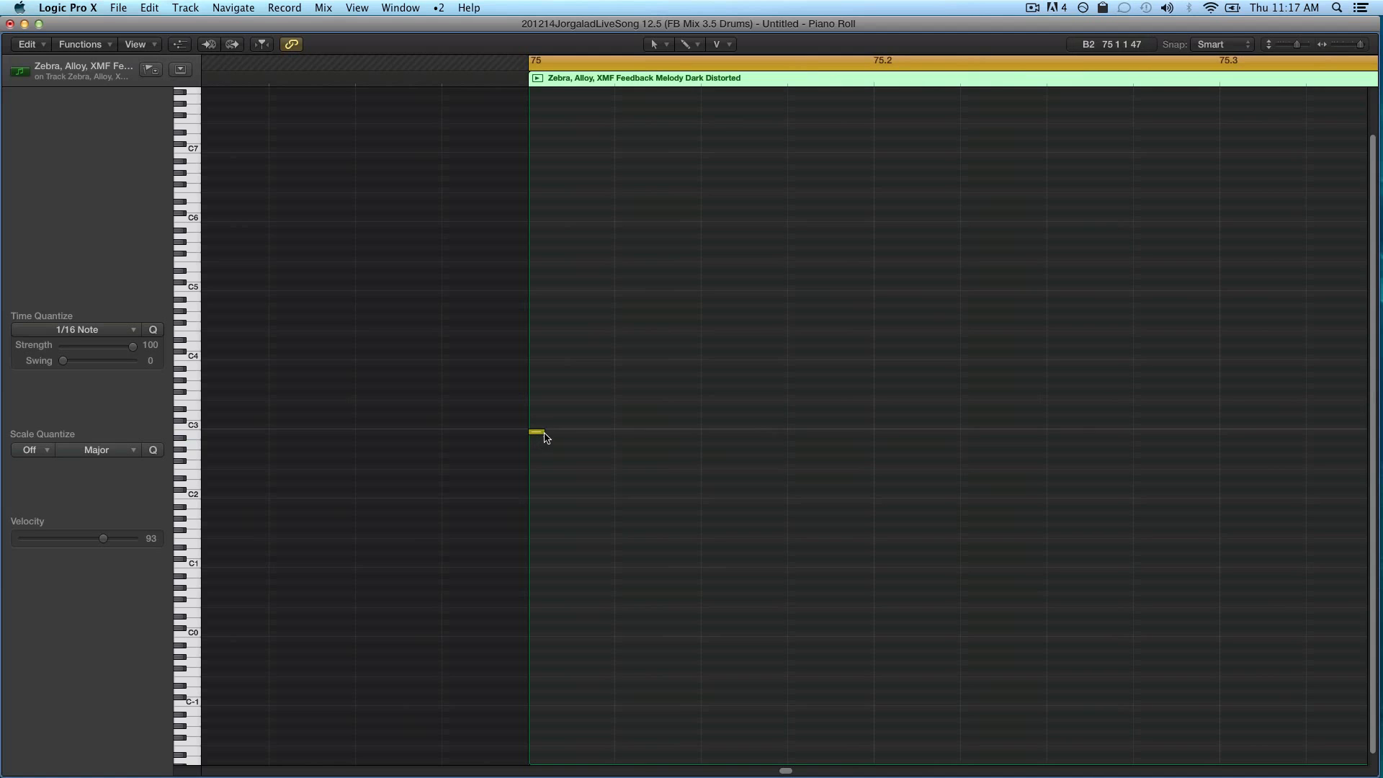
pyautogui.moveTo(546, 437); pyautogui.dragTo(875, 500)
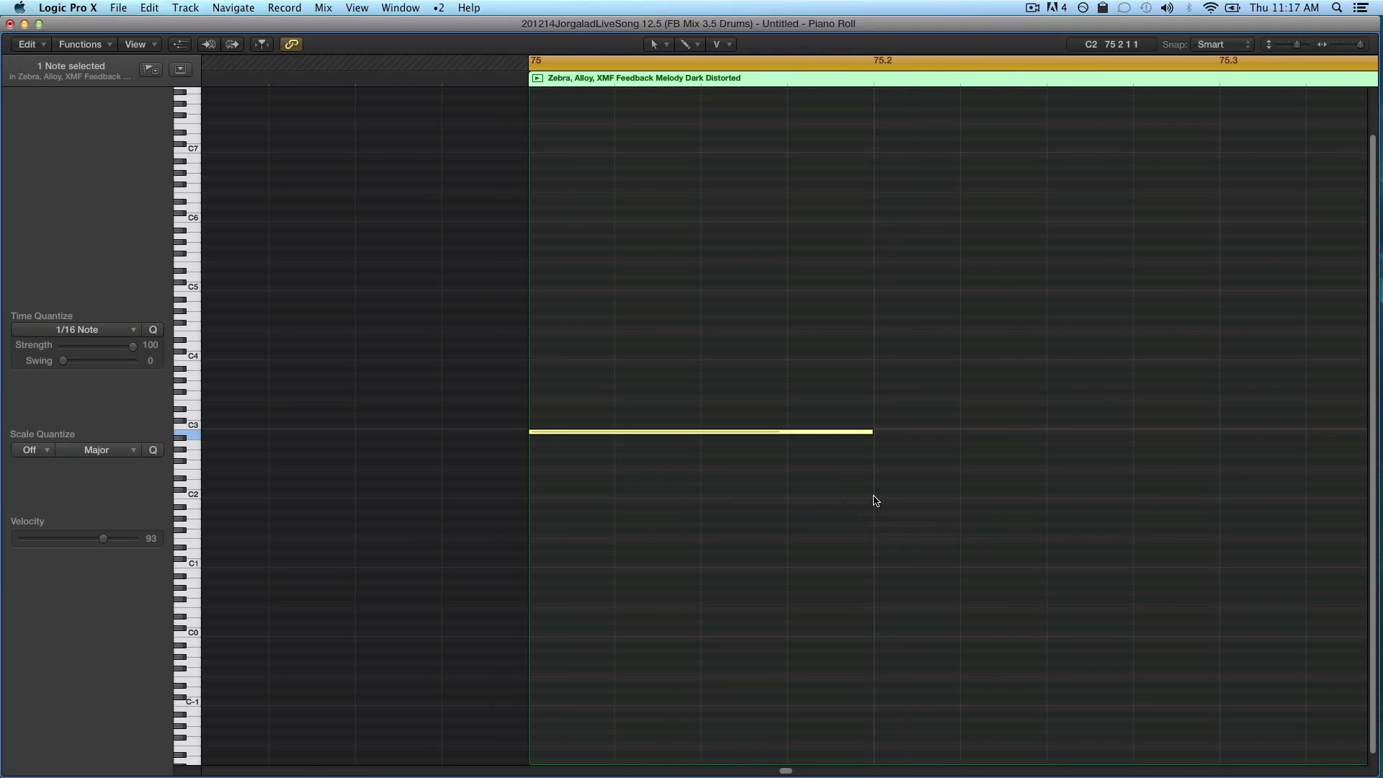
# Add a matching one-beat note at the start of bar 77 and raise both added notes to B3
pyautogui.press('super+Left')
pyautogui.press('super+Left')
pyautogui.press('super+Left')
pyautogui.press('super+Left')
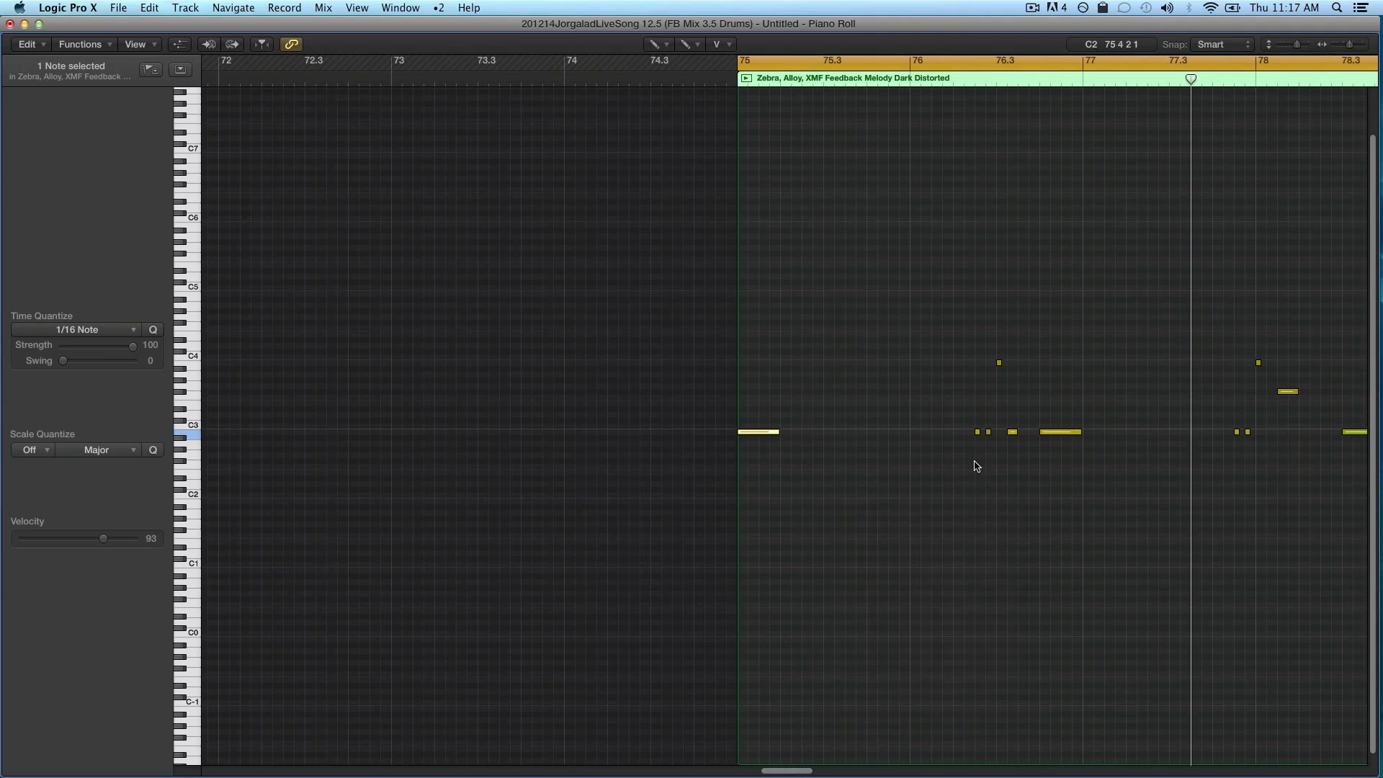
pyautogui.hscroll(5, 721, 436)
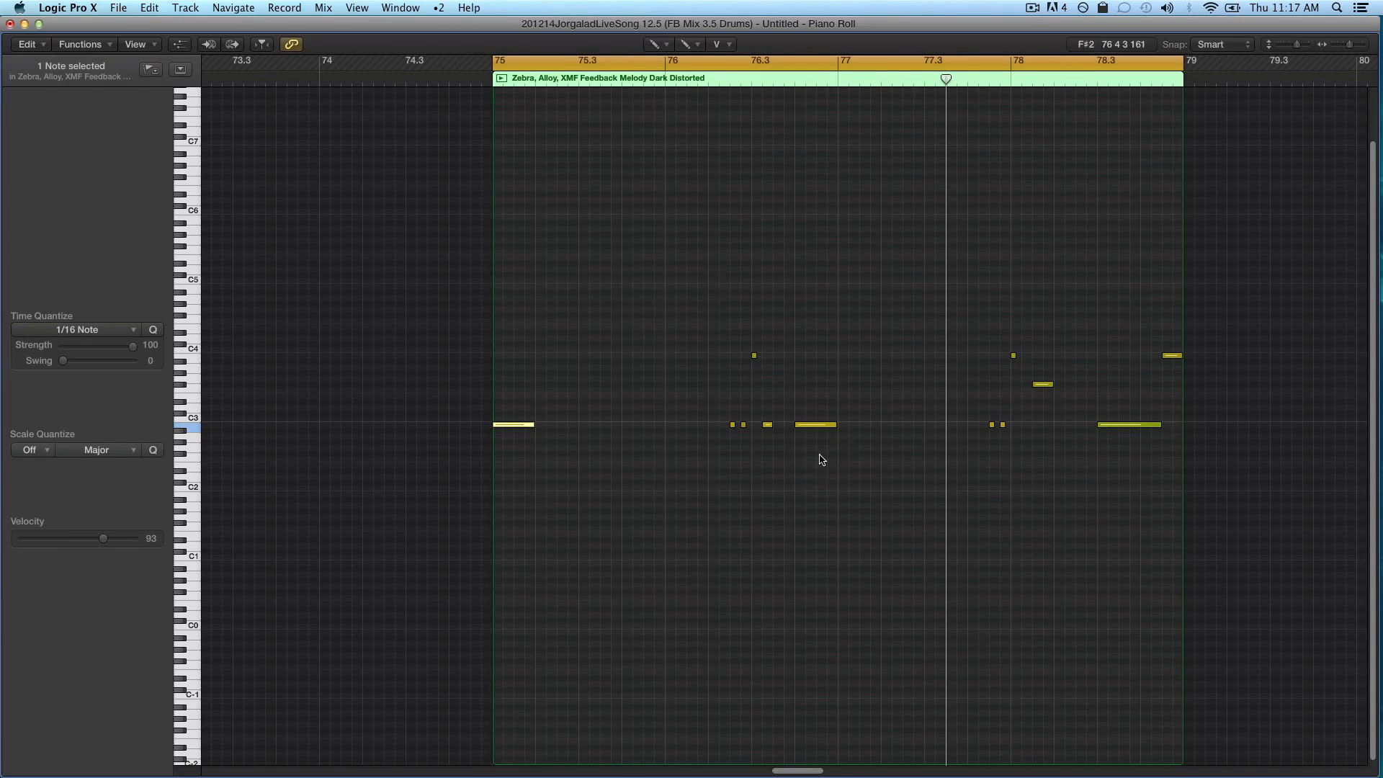
pyautogui.click(842, 424)
pyautogui.press('t')
pyautogui.press('t')
pyautogui.press('super+Left')
pyautogui.hscroll(4, 668, 511)
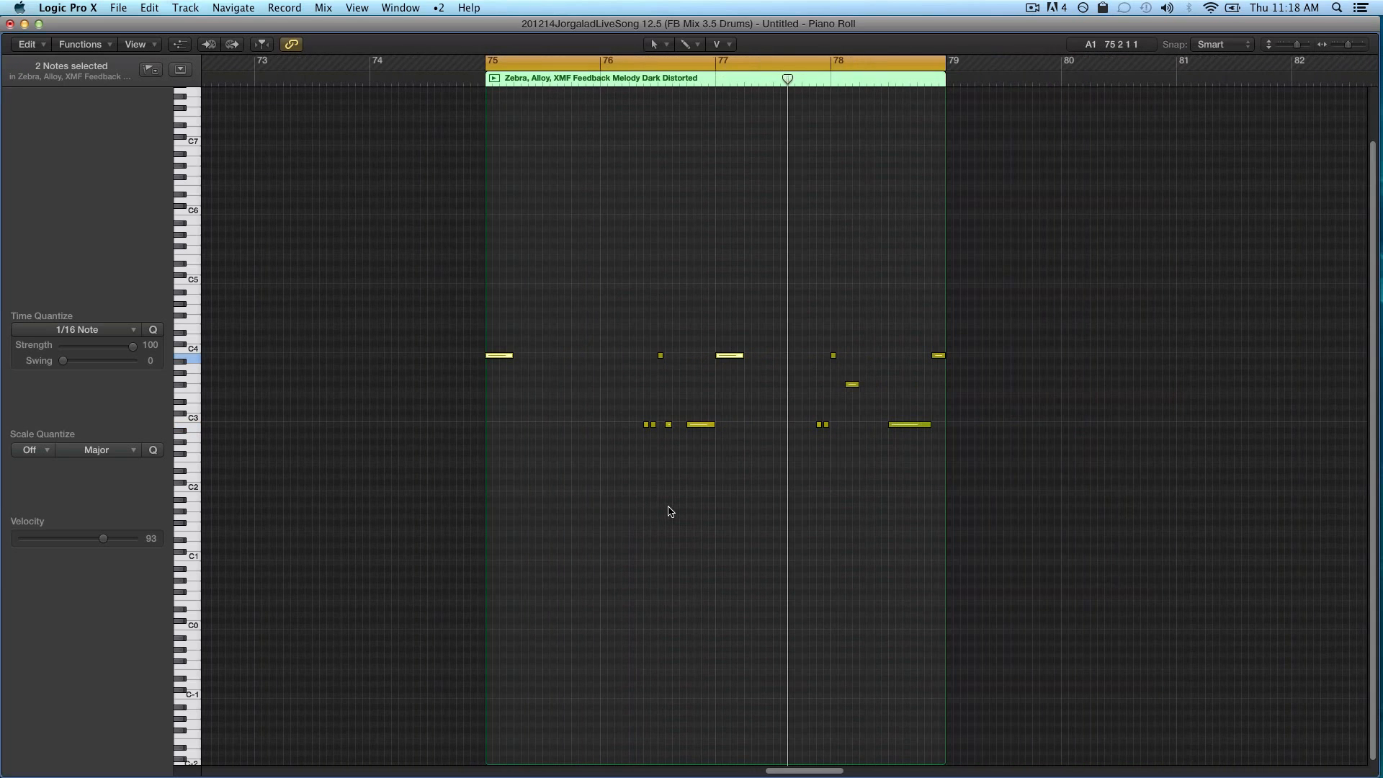
# Play back the two added notes in the cycle range, then transpose both down an octave to B2
pyautogui.press('space')
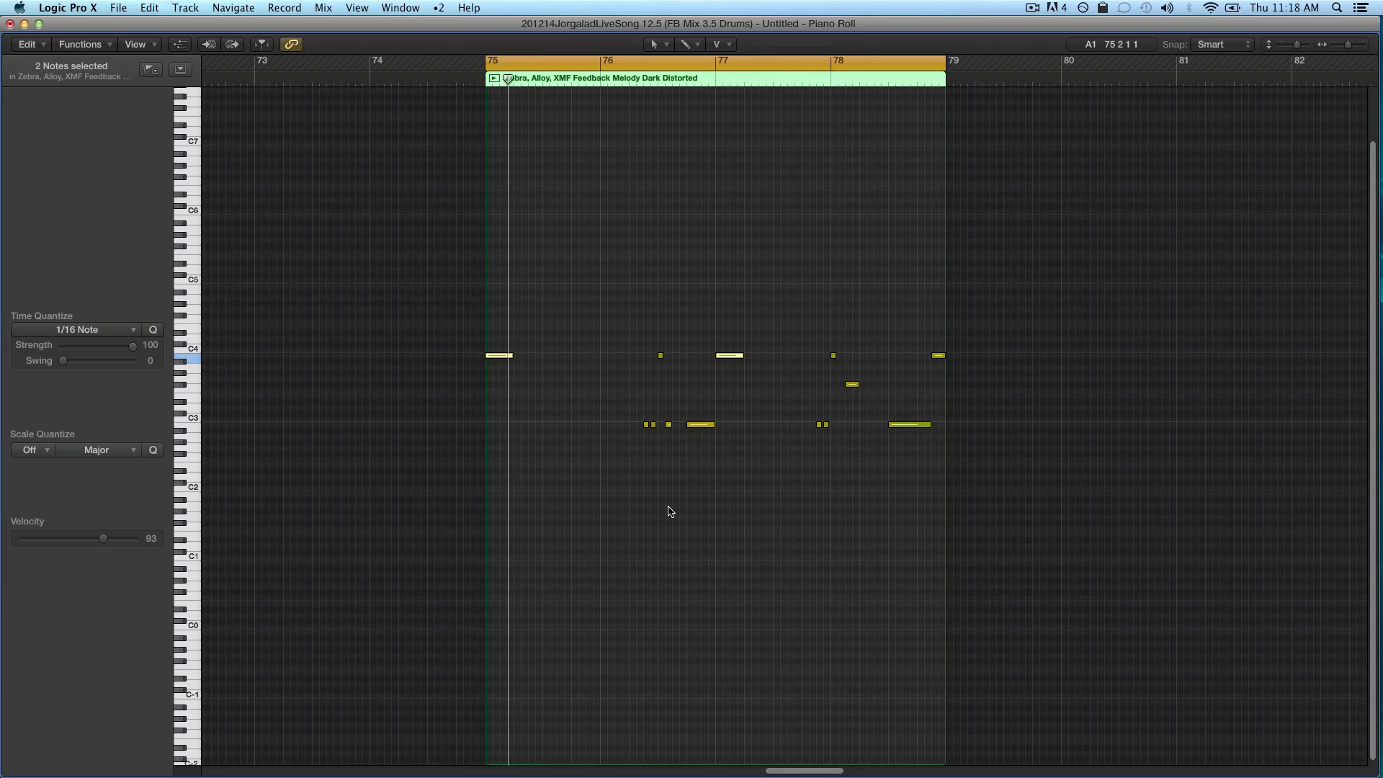
pyautogui.hscroll(2, 663, 442)
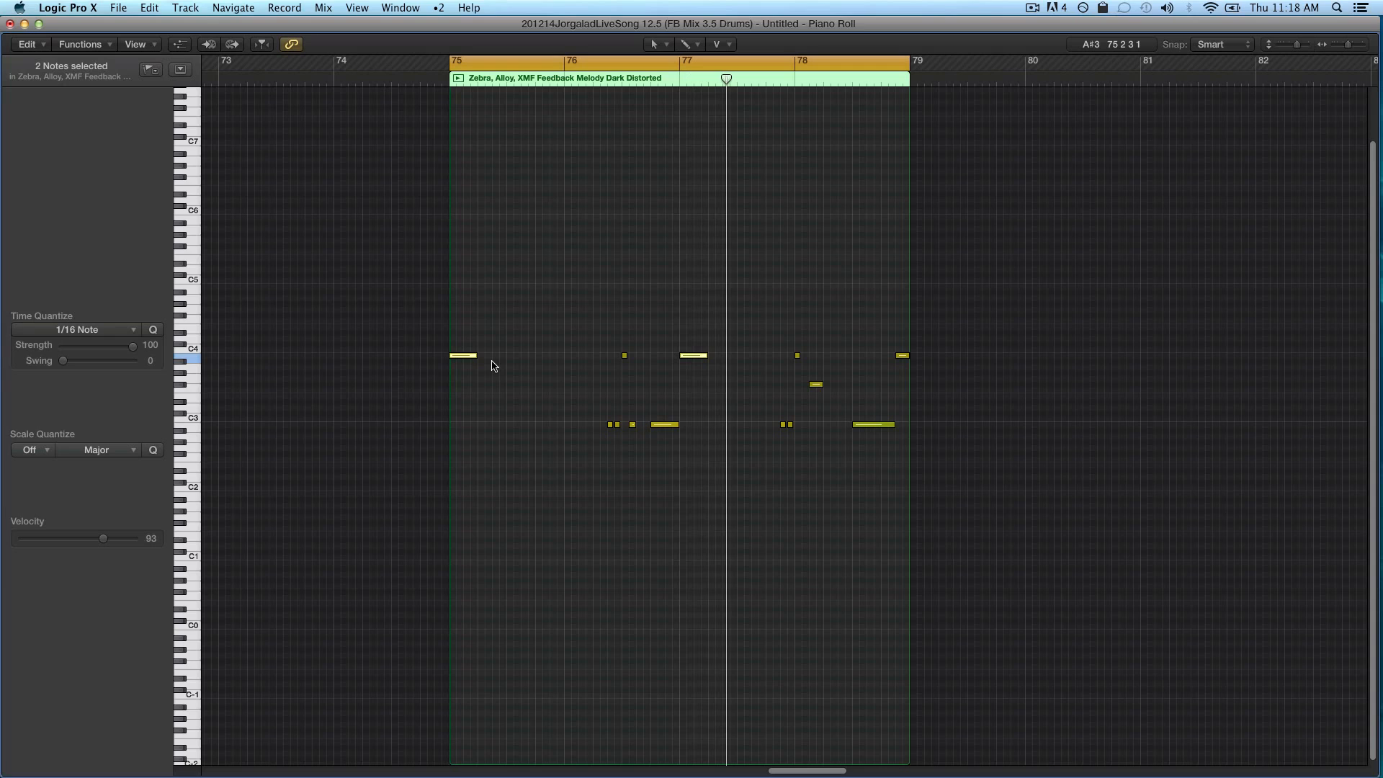
pyautogui.hotkey('alt', 'Down')
pyautogui.hotkey('alt', 'Down')
pyautogui.hotkey('alt', 'Down')
pyautogui.hotkey('alt', 'Down')
pyautogui.hotkey('alt', 'Down')
pyautogui.hotkey('alt', 'Down')
pyautogui.hotkey('alt', 'Down')
pyautogui.hotkey('alt', 'Down')
pyautogui.hotkey('alt', 'Down')
pyautogui.hotkey('alt', 'Down')
pyautogui.hotkey('alt', 'Down')
pyautogui.hotkey('alt', 'Down')
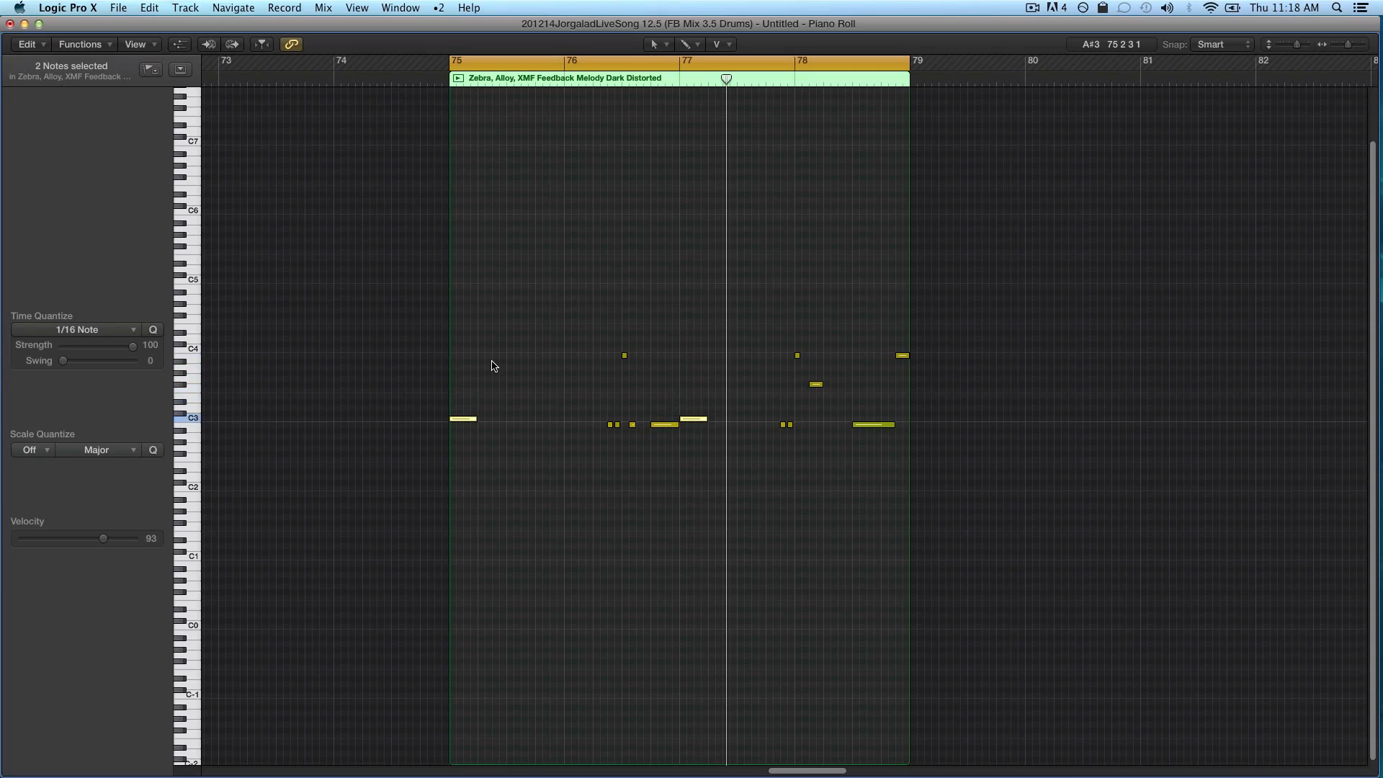
# Play back the edited melody, close the Piano Roll and select the Zebra region on track 111
pyautogui.press('space')
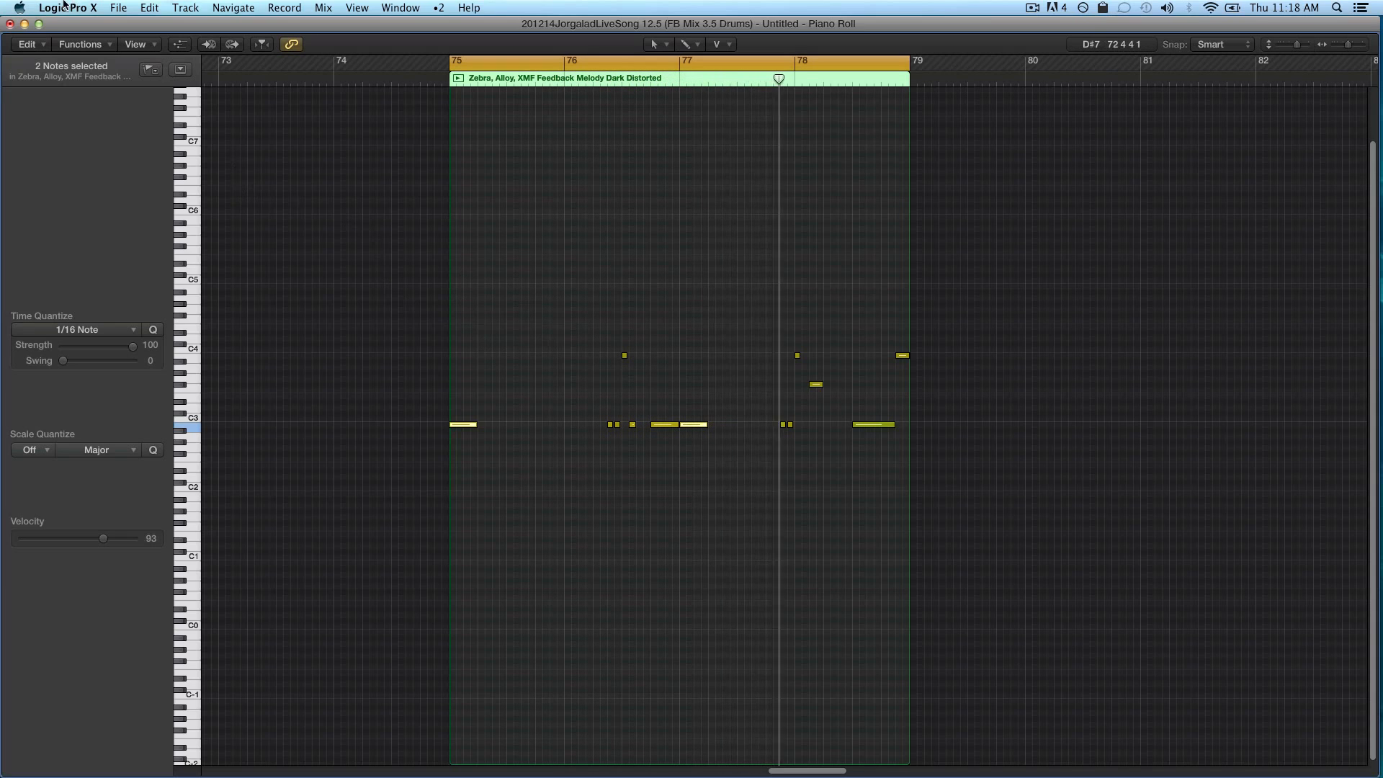
pyautogui.click(9, 24)
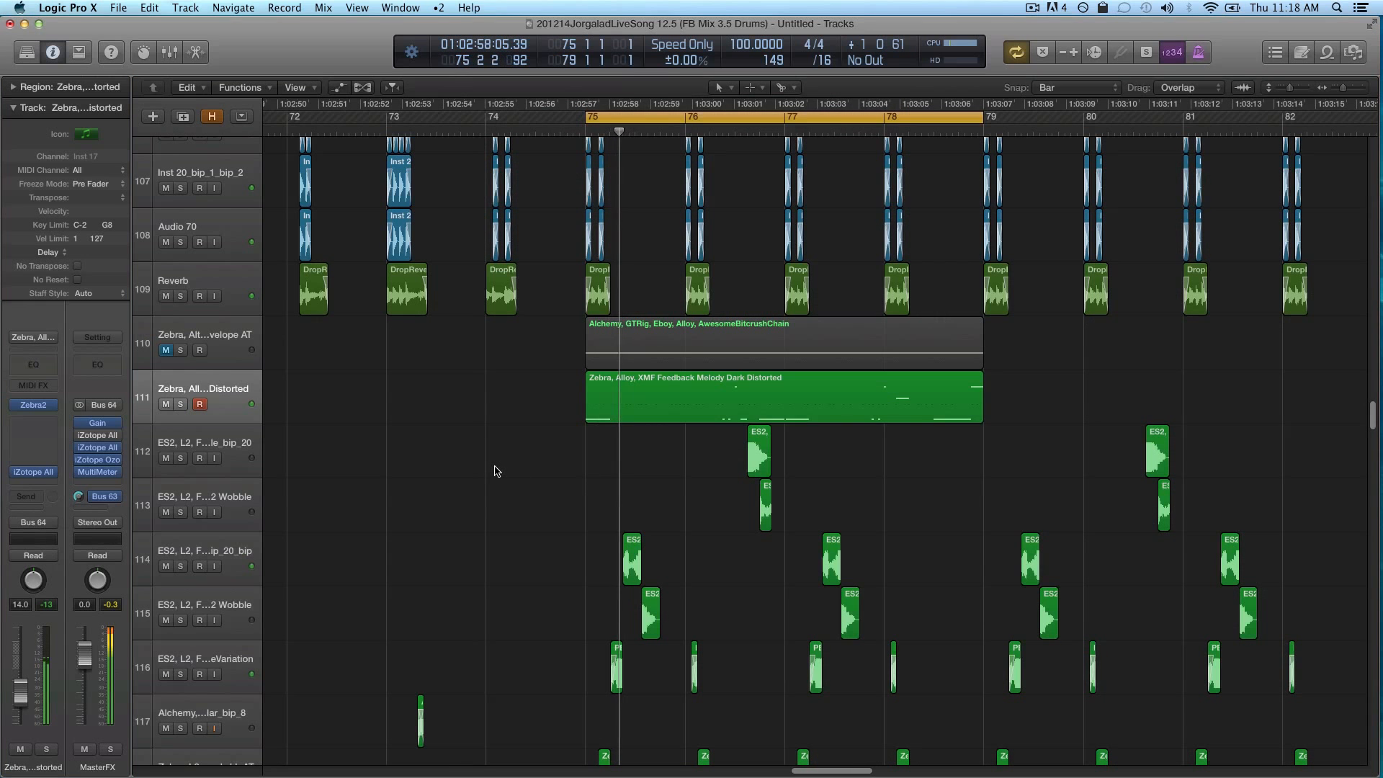
pyautogui.click(720, 420)
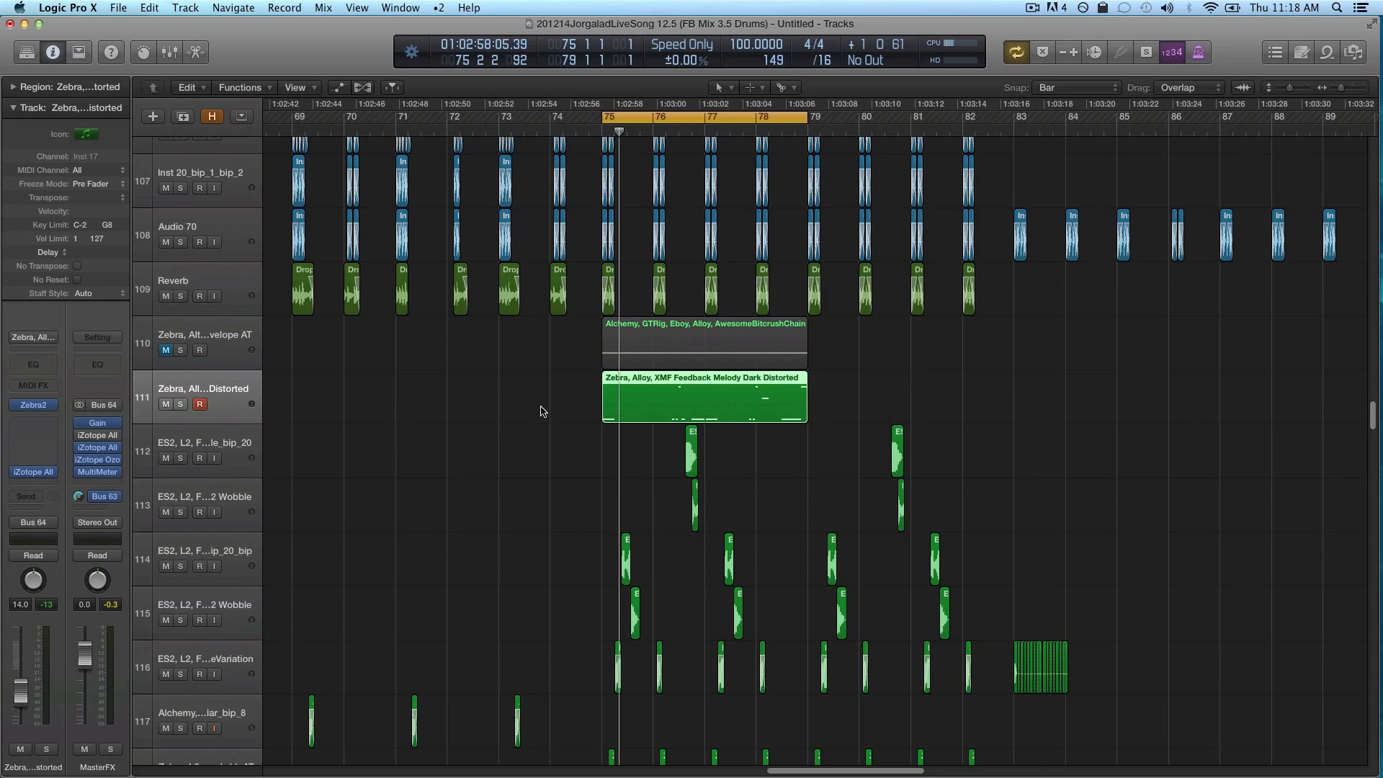
# Turn off the cycle range and look over the tracks below the Zebra region, down to the sidechain tracks
pyautogui.press('super+Left')
pyautogui.press('super+Left')
pyautogui.press('super+Left')
pyautogui.press('c')
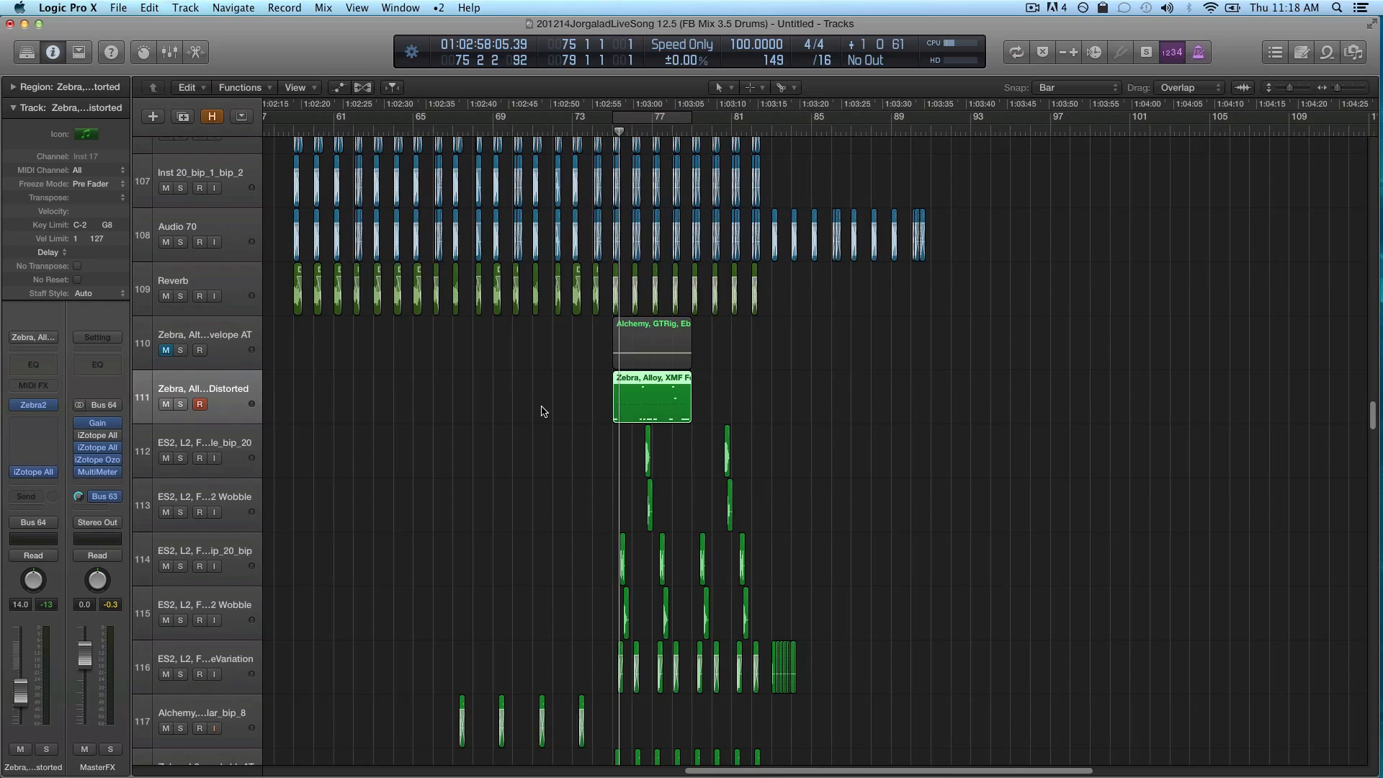
pyautogui.hscroll(-5, 542, 411)
pyautogui.scroll(-5, 543, 411)
pyautogui.scroll(-5, 542, 411)
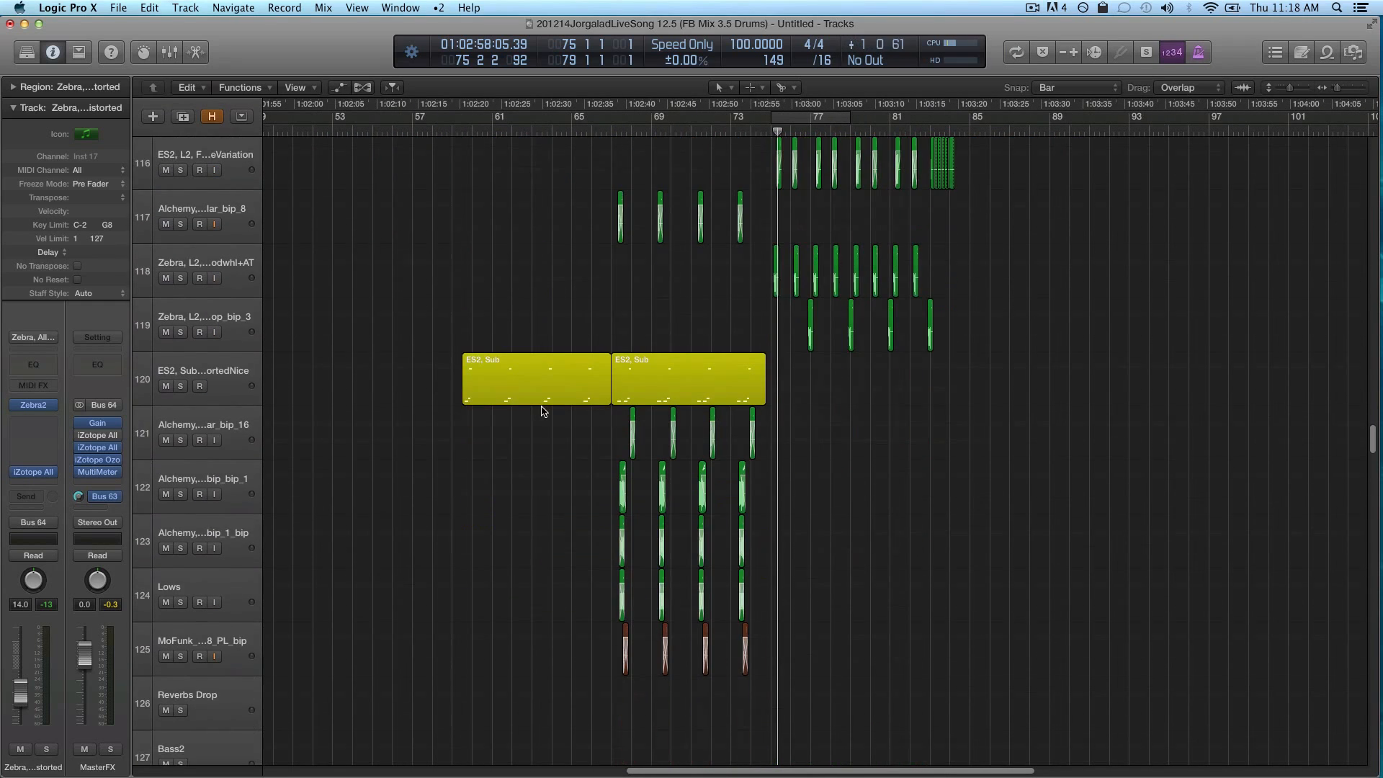
pyautogui.press('super+Up')
pyautogui.press('super+Up')
pyautogui.press('super+Up')
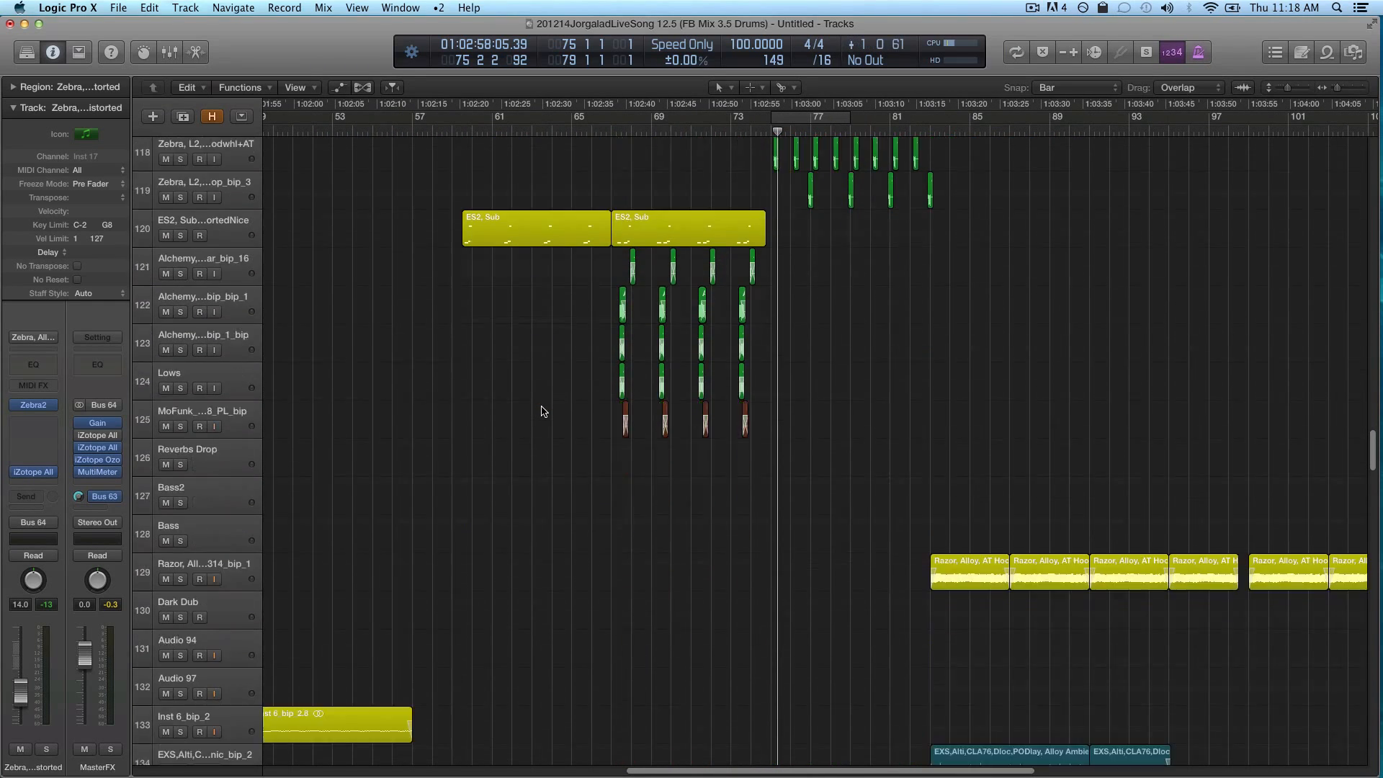
pyautogui.press('super+Left')
pyautogui.press('super+Up')
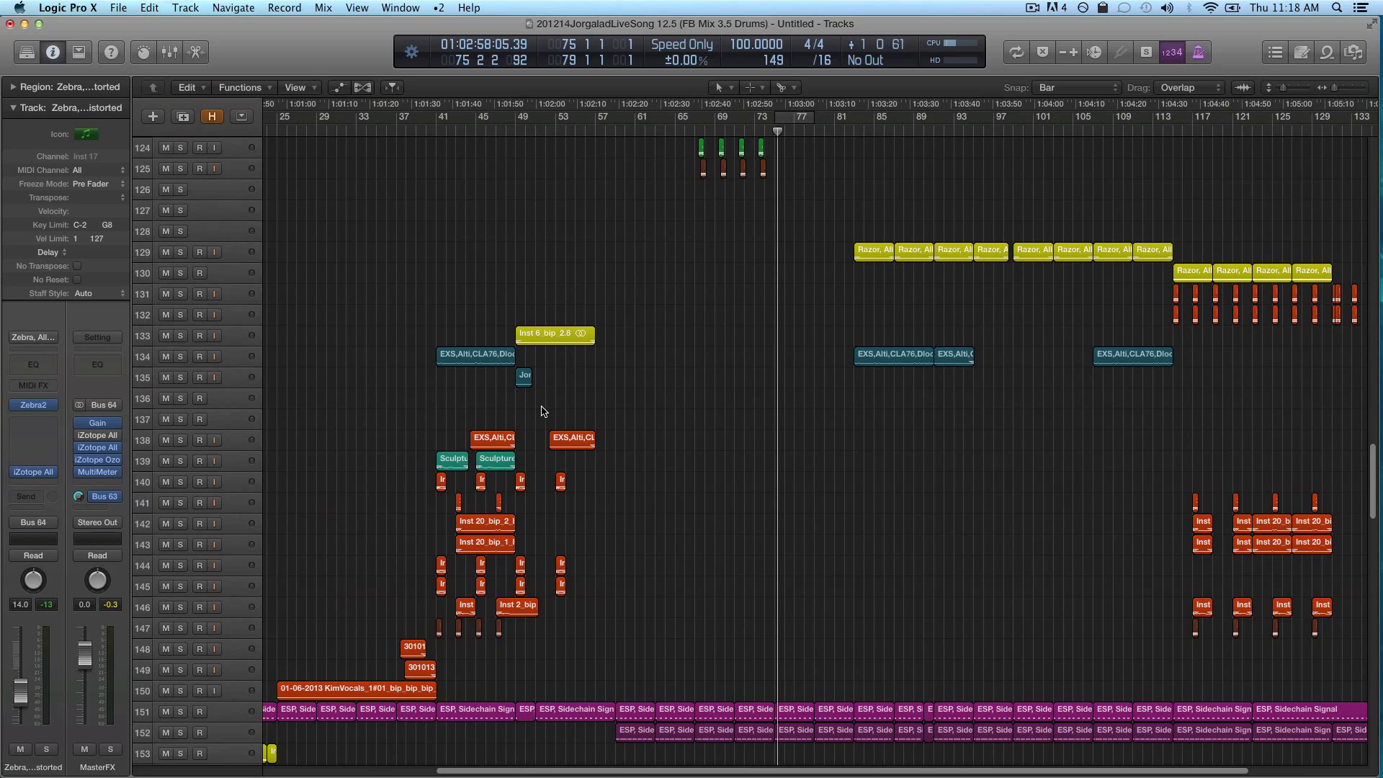
# Go back up to the short clips above track 111 and set the playhead at bar 58
pyautogui.scroll(18, 543, 411)
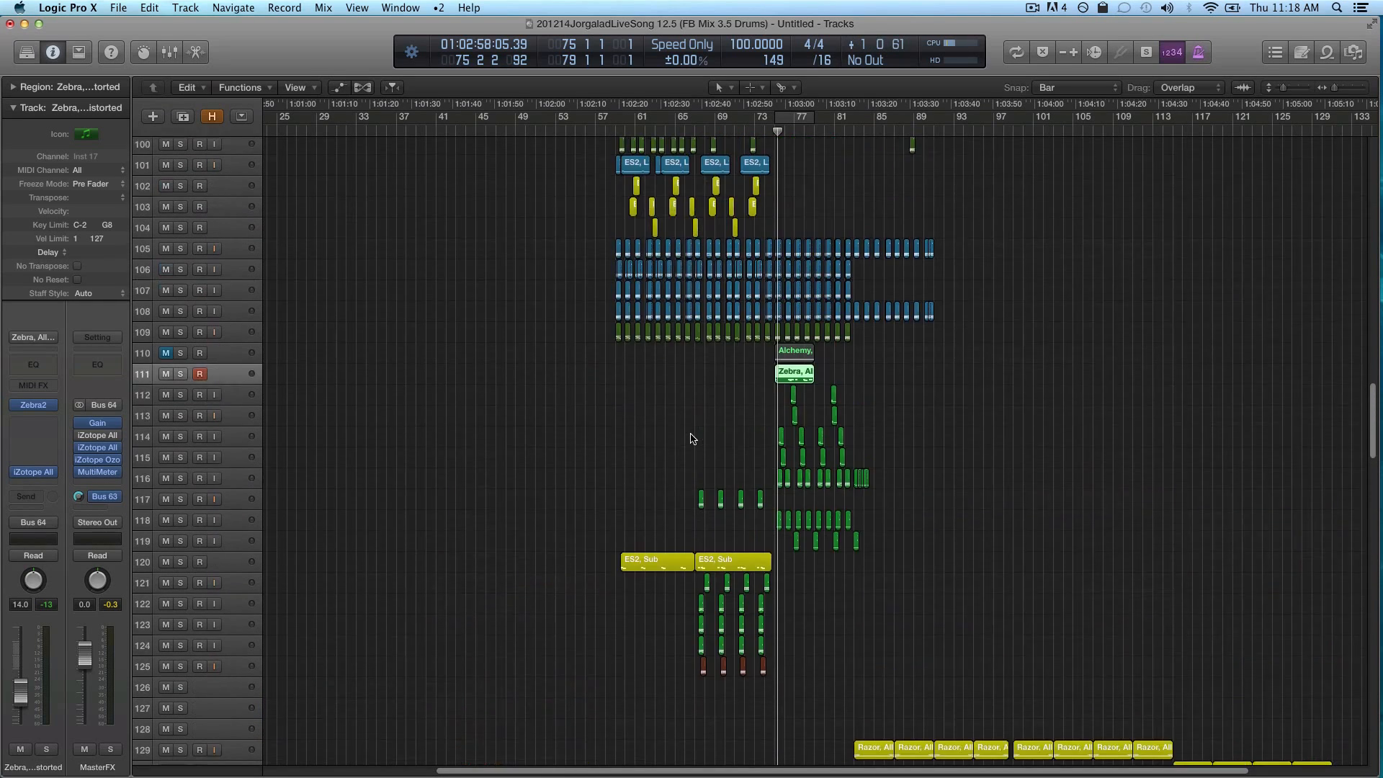
pyautogui.scroll(6, 576, 216)
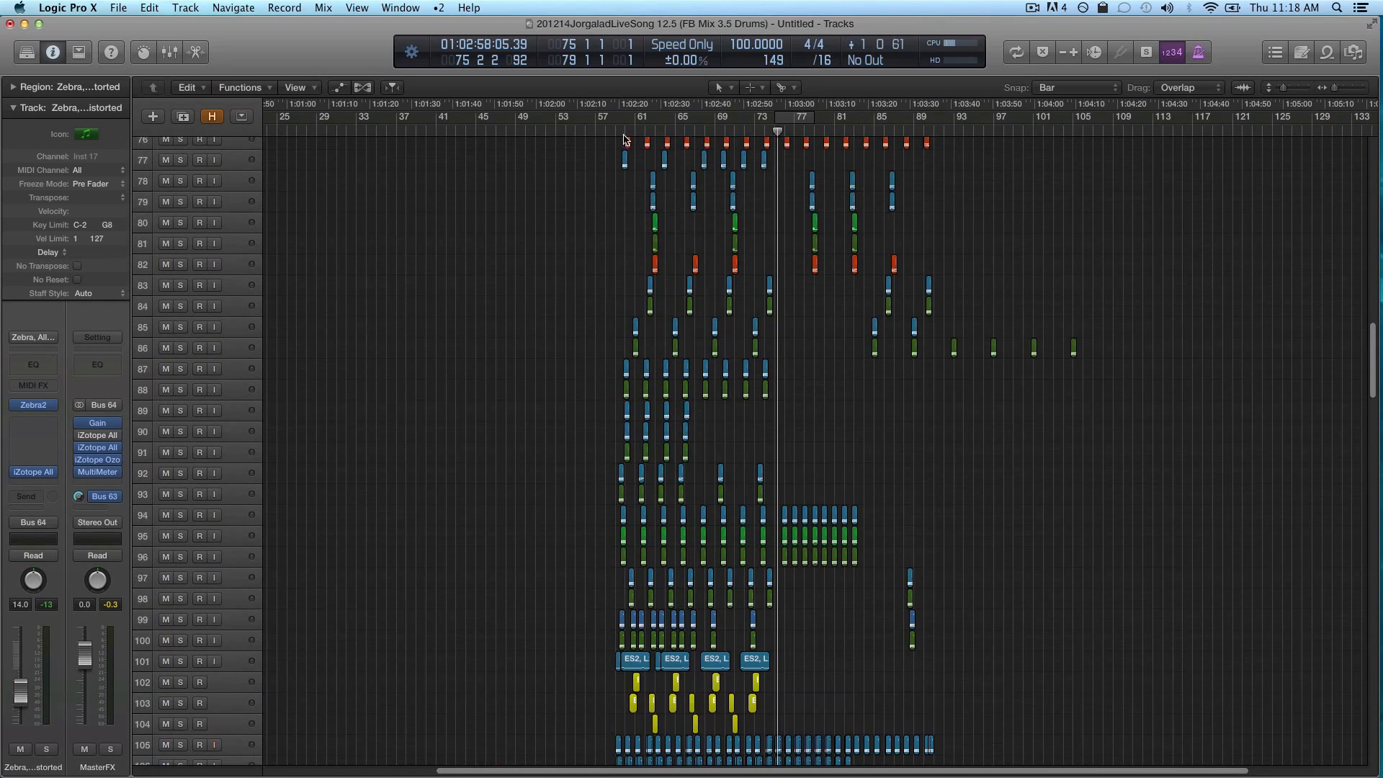
pyautogui.click(608, 132)
pyautogui.scroll(6, 741, 196)
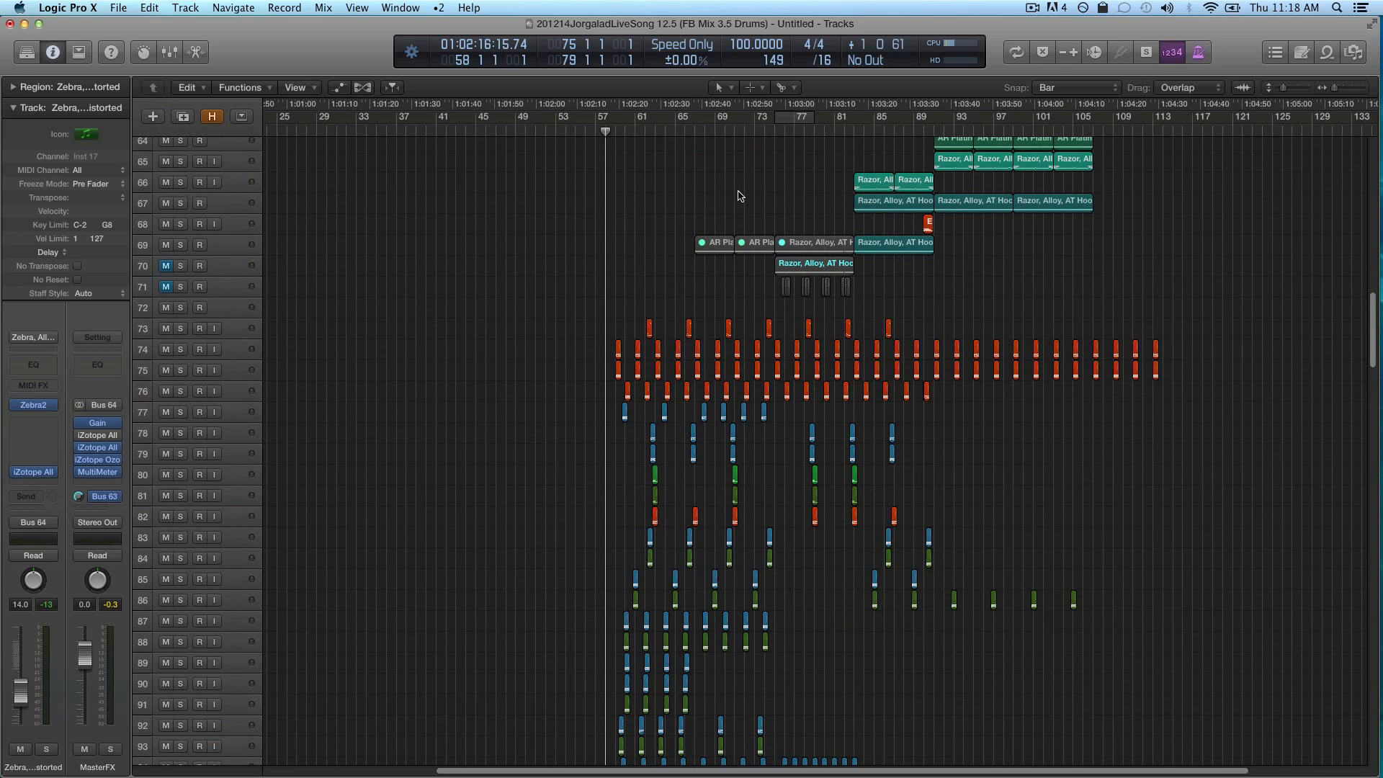
# Examine how the short clips on tracks 69 to 111 are staggered from bar 59 onward
pyautogui.press('super+Up')
pyautogui.press('super+Up')
pyautogui.press('super+Up')
pyautogui.press('super+Up')
pyautogui.press('super+Right')
pyautogui.press('super+Right')
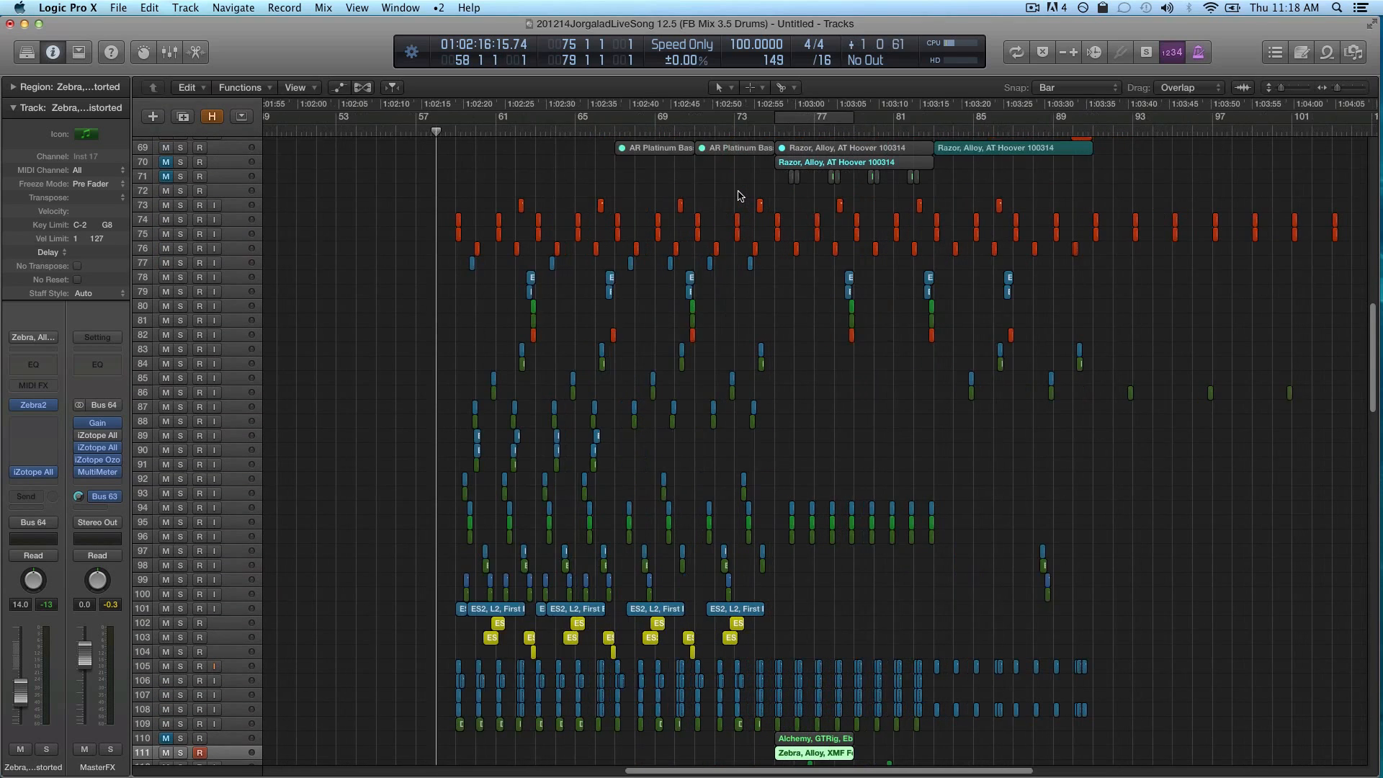
pyautogui.press('super+Right')
pyautogui.hscroll(-3, 741, 196)
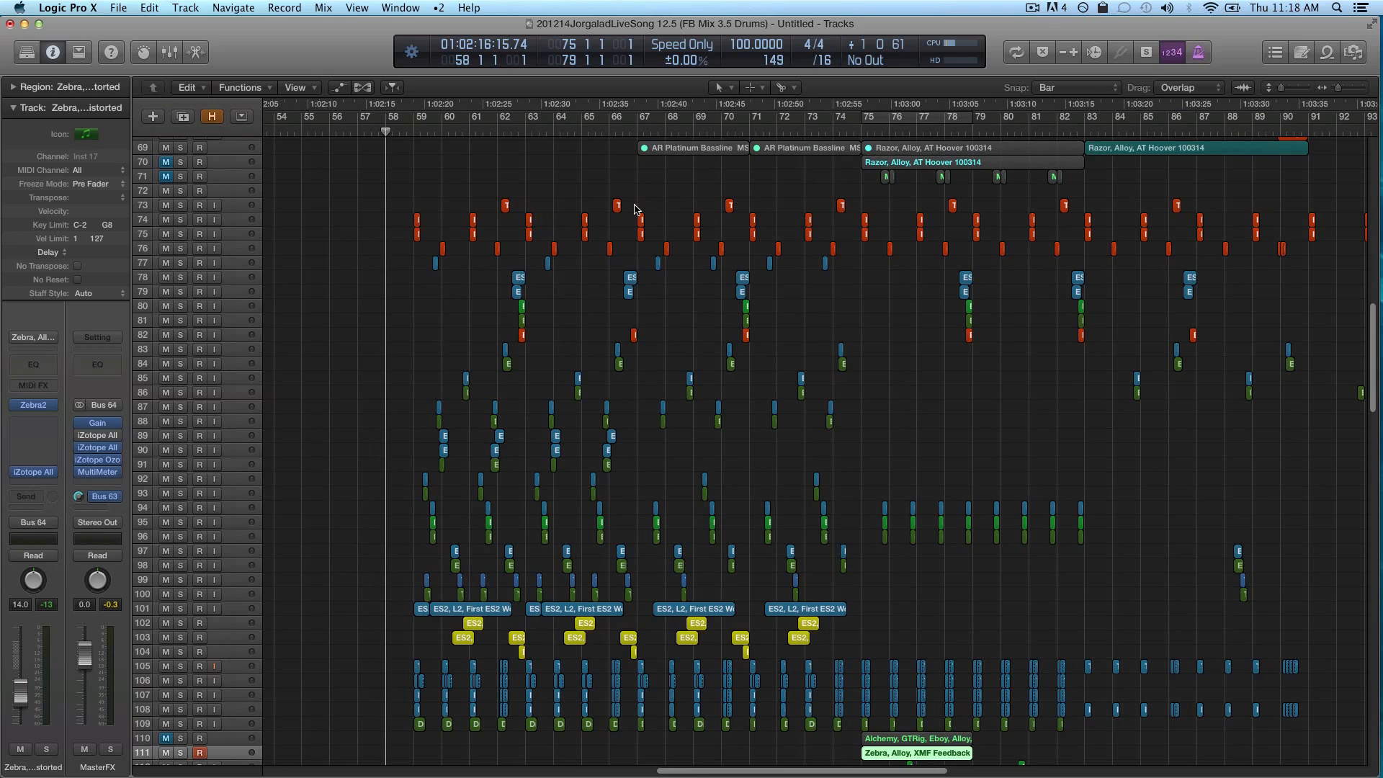
pyautogui.scroll(3, 635, 209)
pyautogui.scroll(-3, 635, 209)
pyautogui.hscroll(-2, 459, 345)
pyautogui.scroll(3, 562, 362)
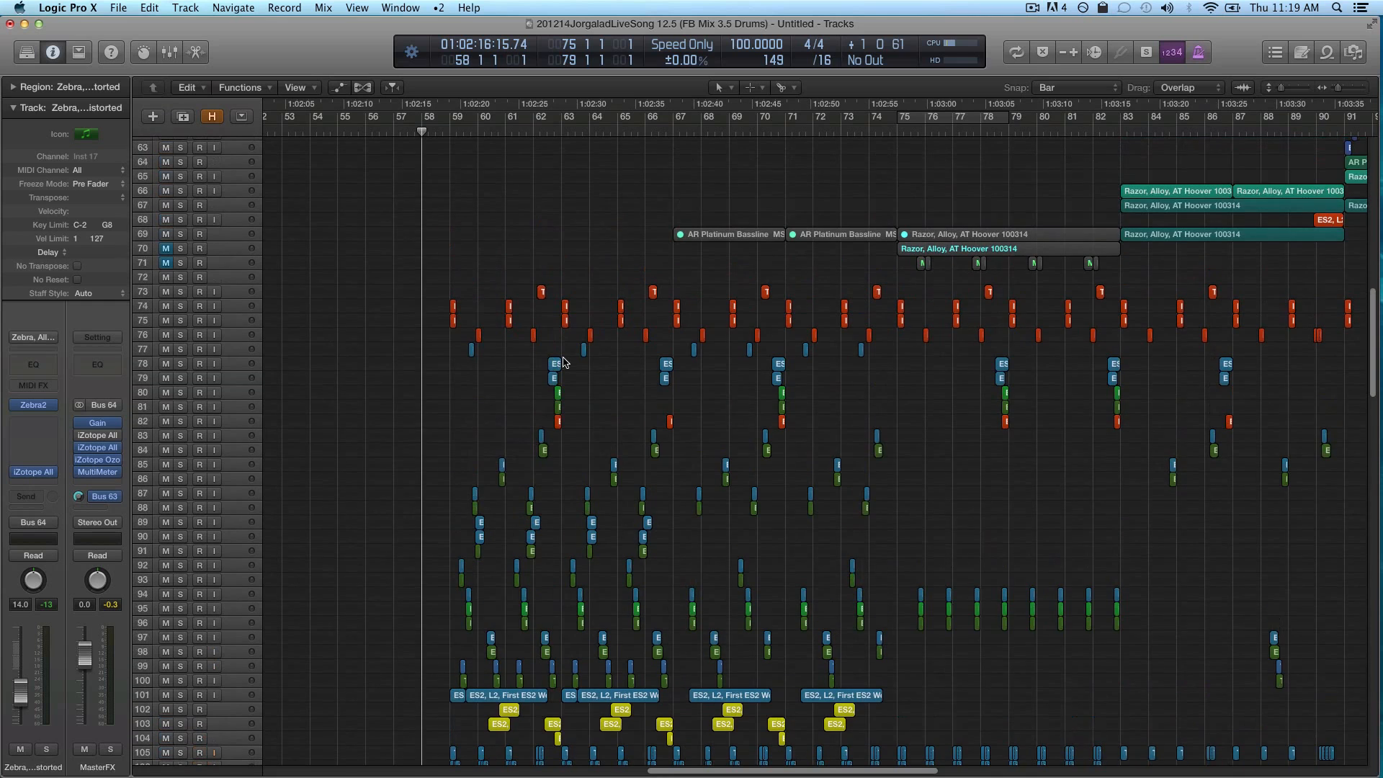
pyautogui.scroll(-1, 562, 362)
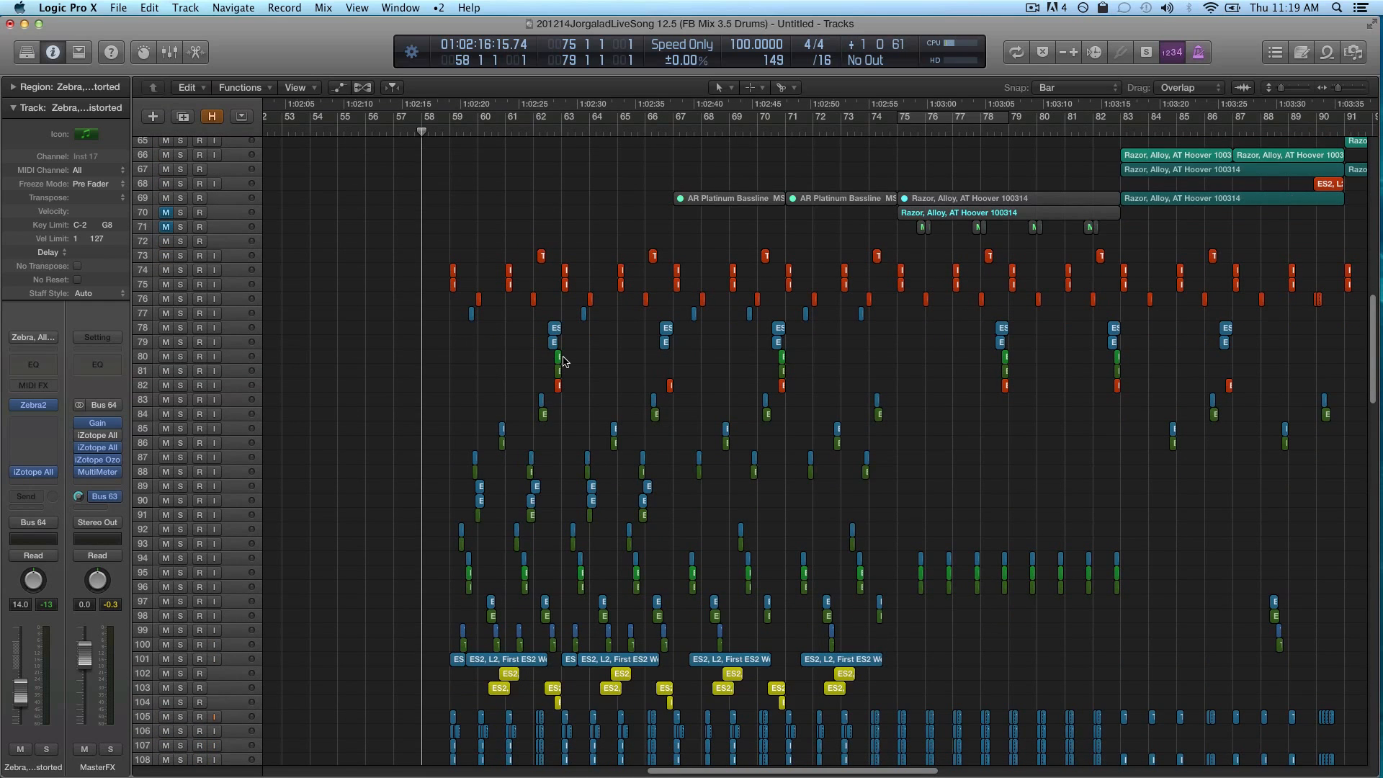
pyautogui.scroll(-2, 563, 362)
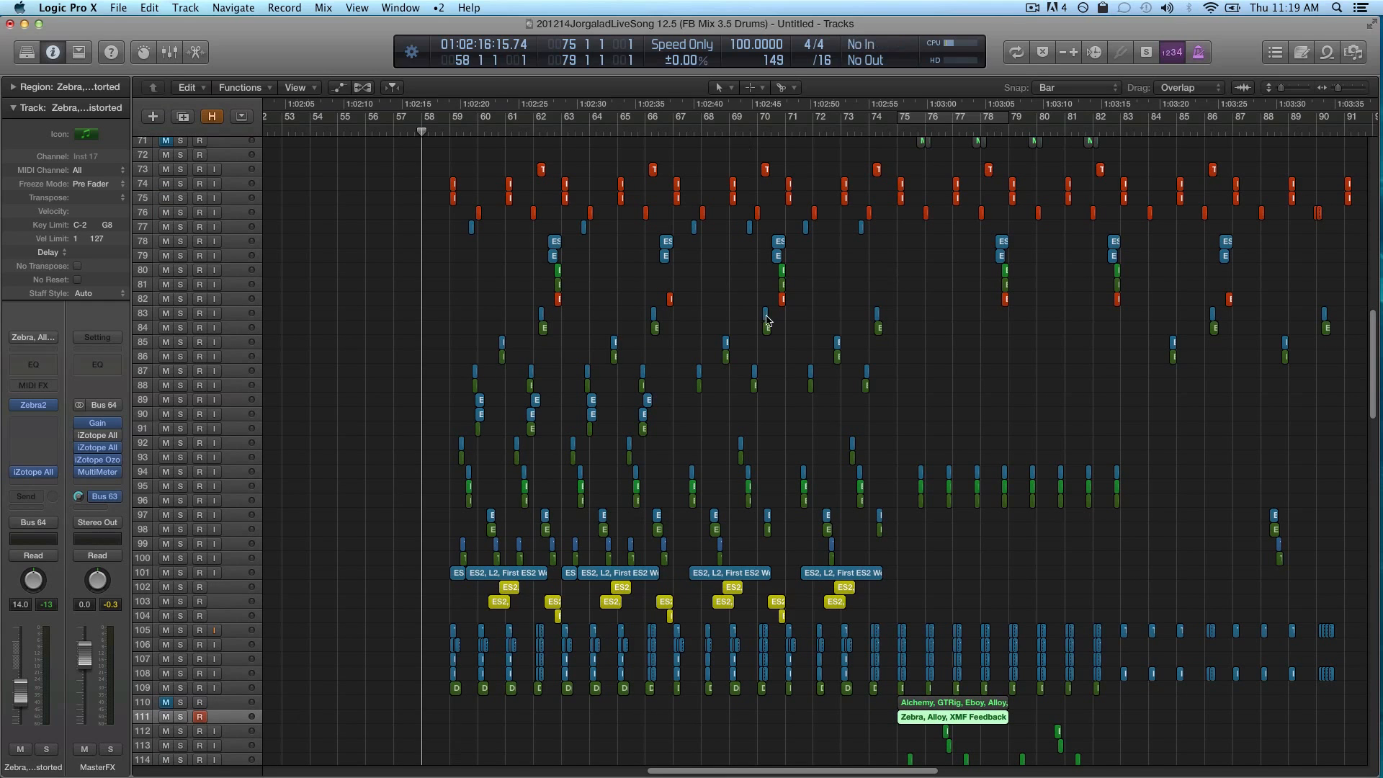
pyautogui.scroll(2, 603, 508)
# Play the arrangement from bar 58 to bar 63 while following the short clips up close
pyautogui.press('space')
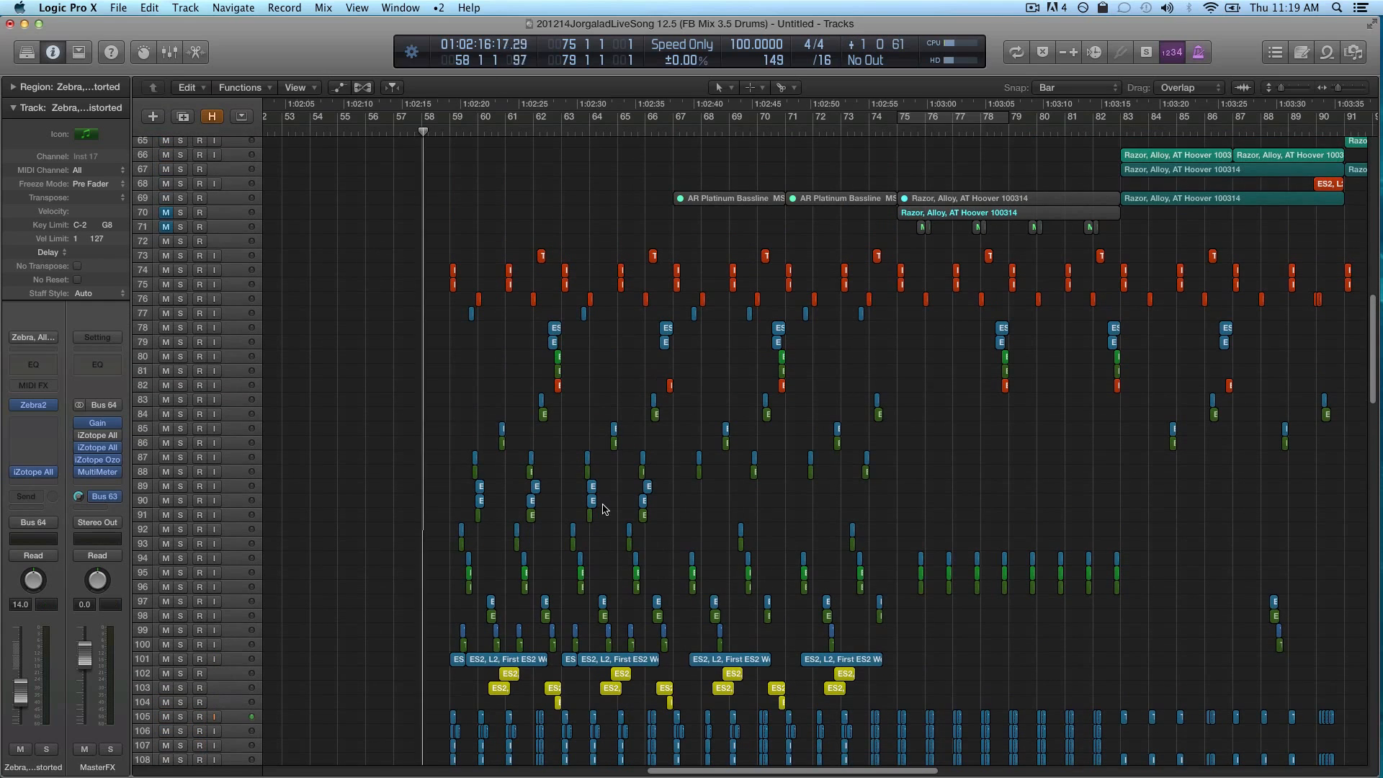
pyautogui.press('super+Right')
pyautogui.press('super+Right')
pyautogui.press('super+Up')
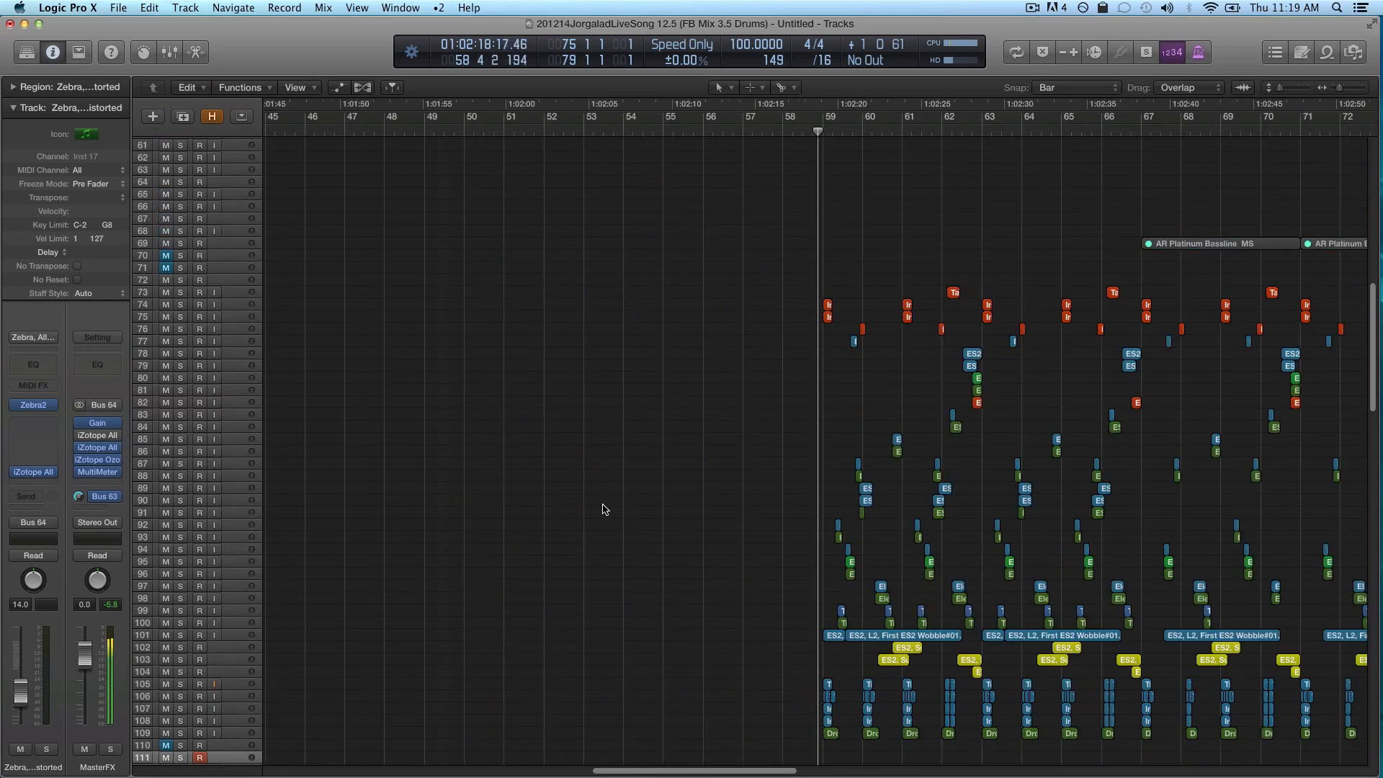
pyautogui.press('super+Right')
pyautogui.press('super+Right')
pyautogui.press('super+Left')
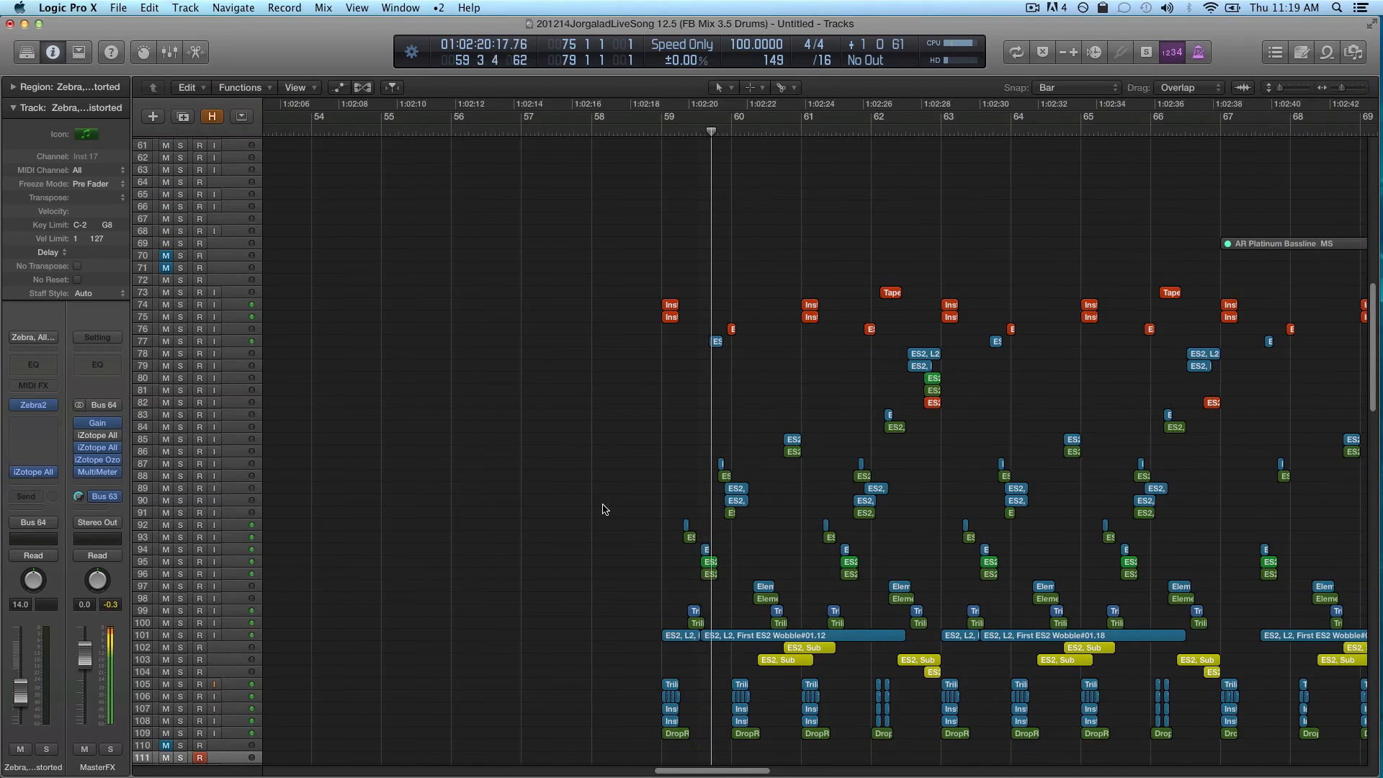
pyautogui.hscroll(2, 604, 508)
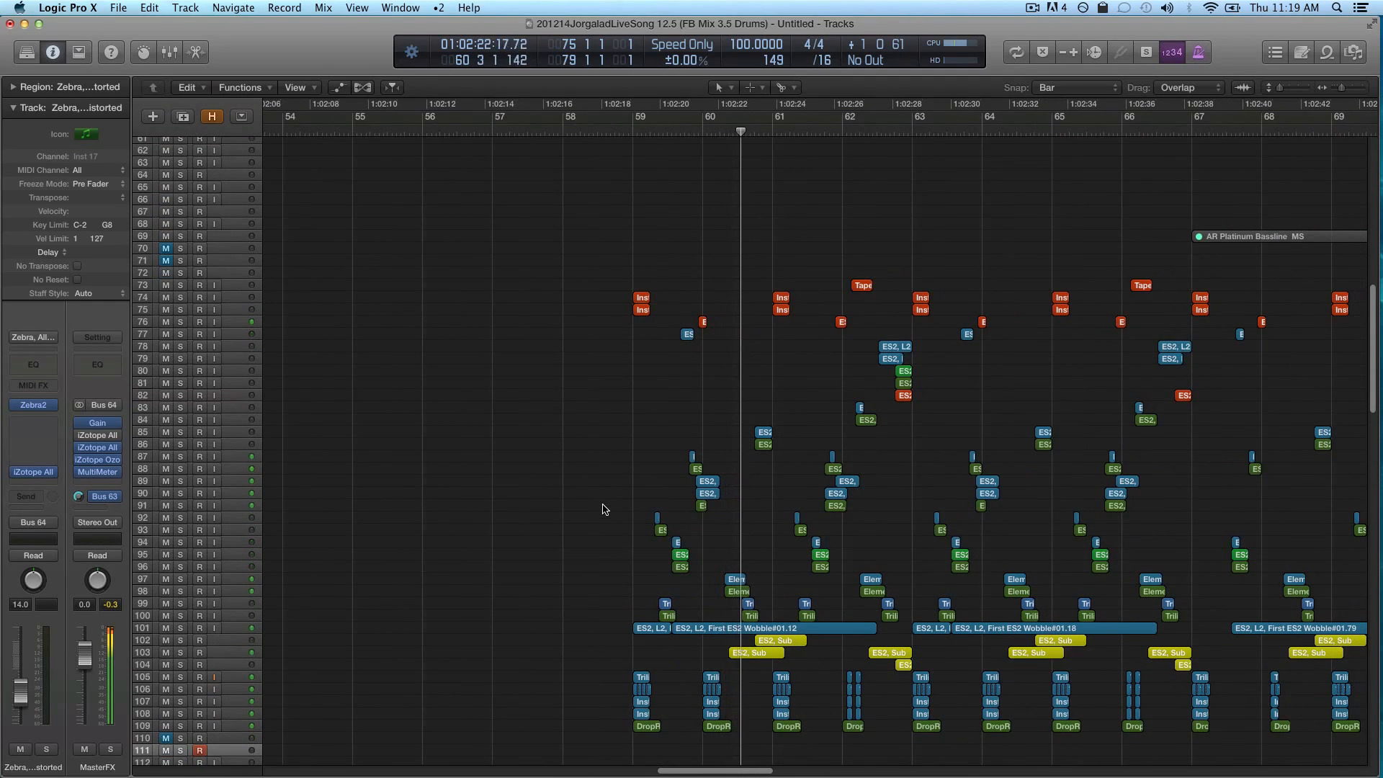
pyautogui.press('super+Right')
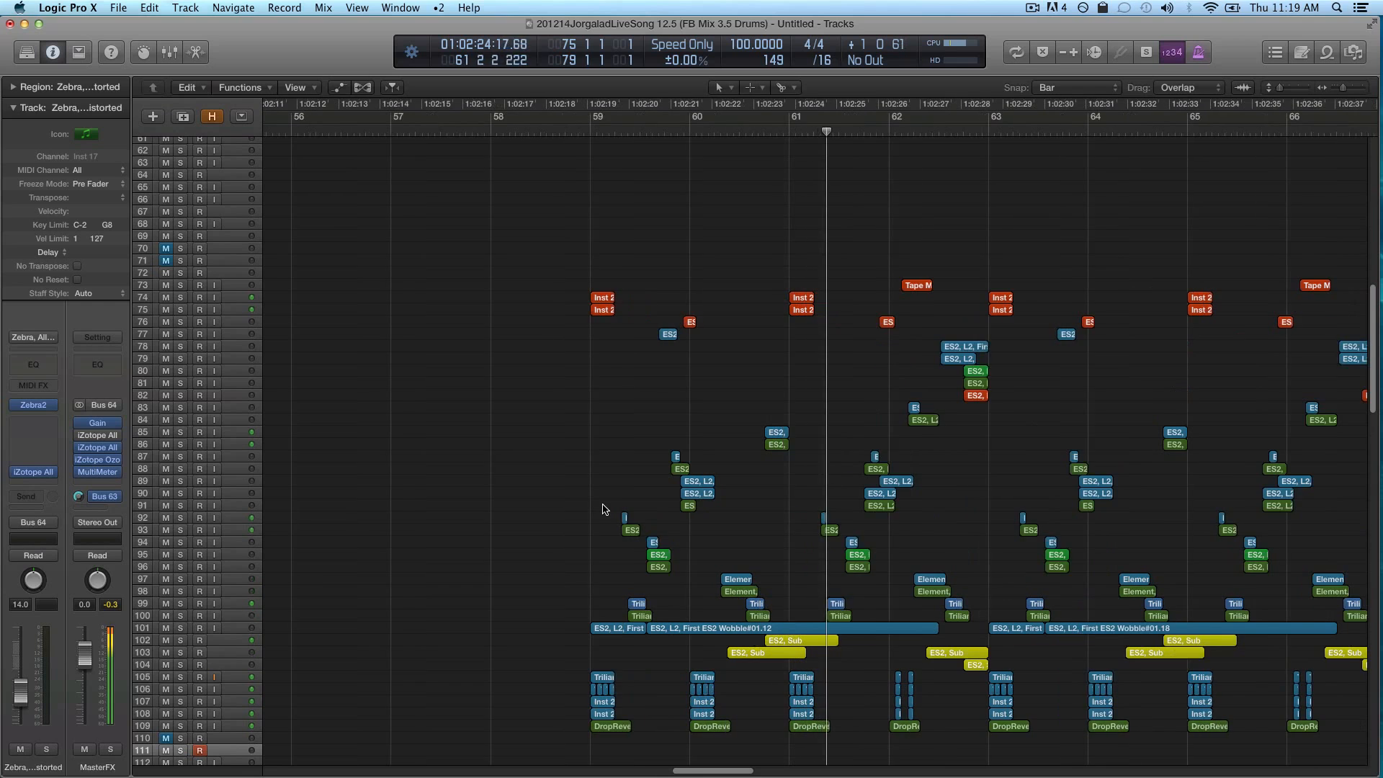
pyautogui.hscroll(6, 592, 498)
pyautogui.scroll(-2, 591, 496)
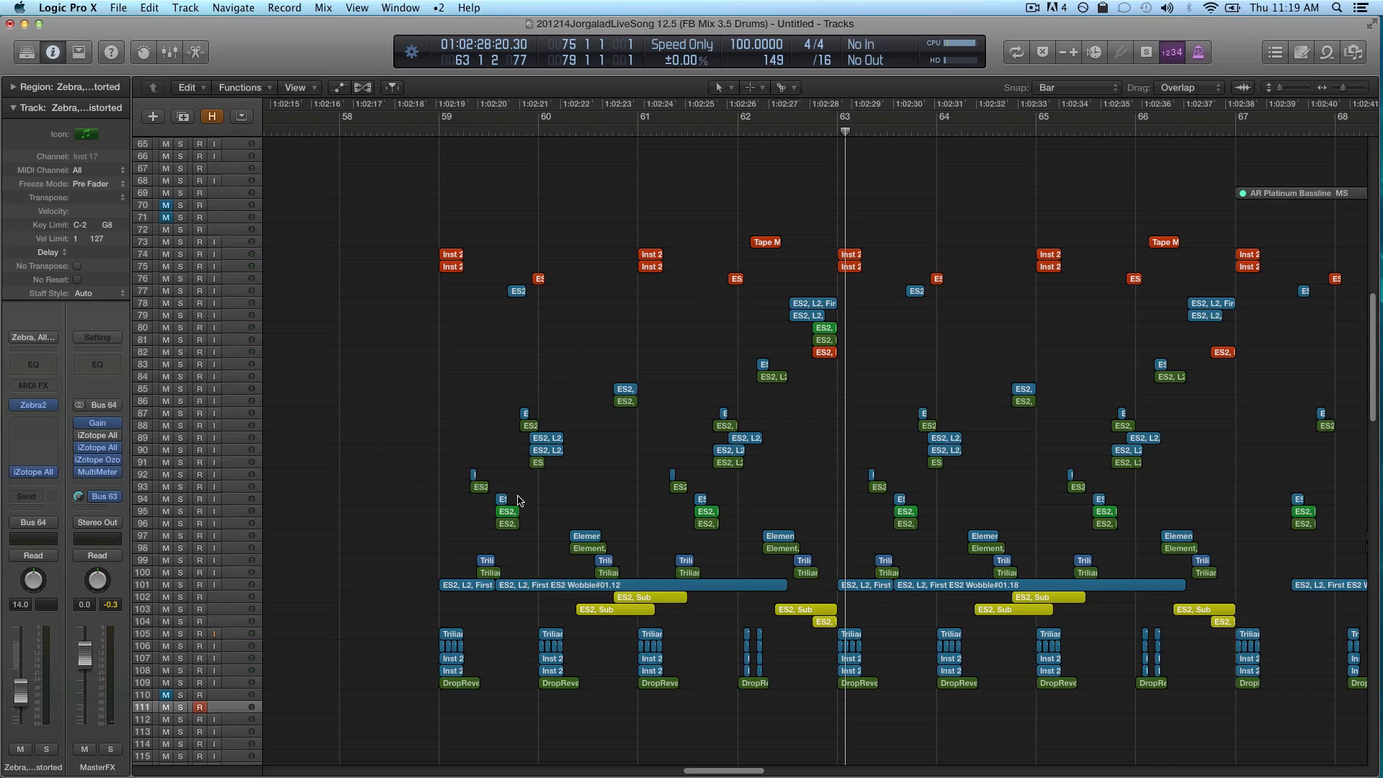
# Select the cluster of short clips on tracks 87 to 91 around bar 60, plus the neighbouring clips on tracks 93 and 94
pyautogui.moveTo(478, 396); pyautogui.dragTo(558, 467)
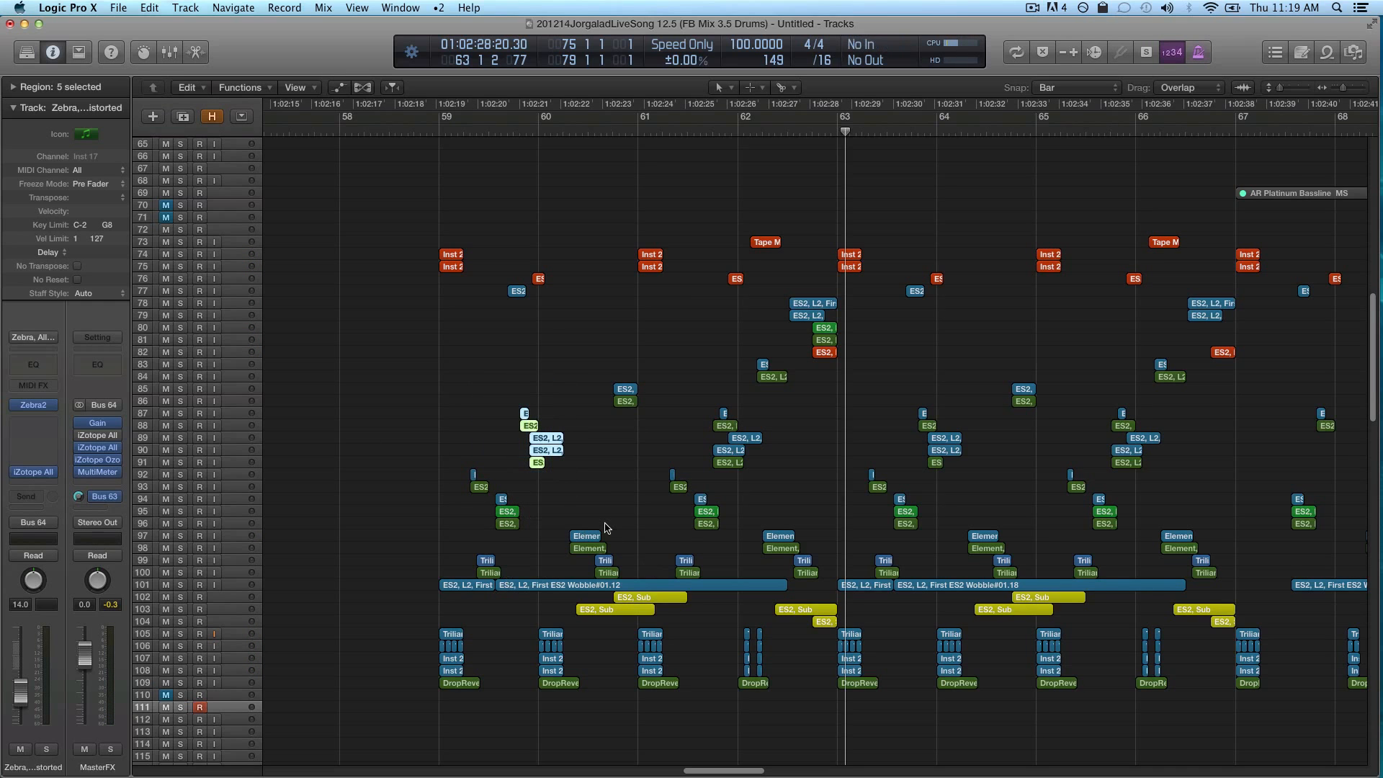
pyautogui.scroll(10, 598, 526)
pyautogui.scroll(-4, 605, 528)
pyautogui.scroll(-6, 605, 527)
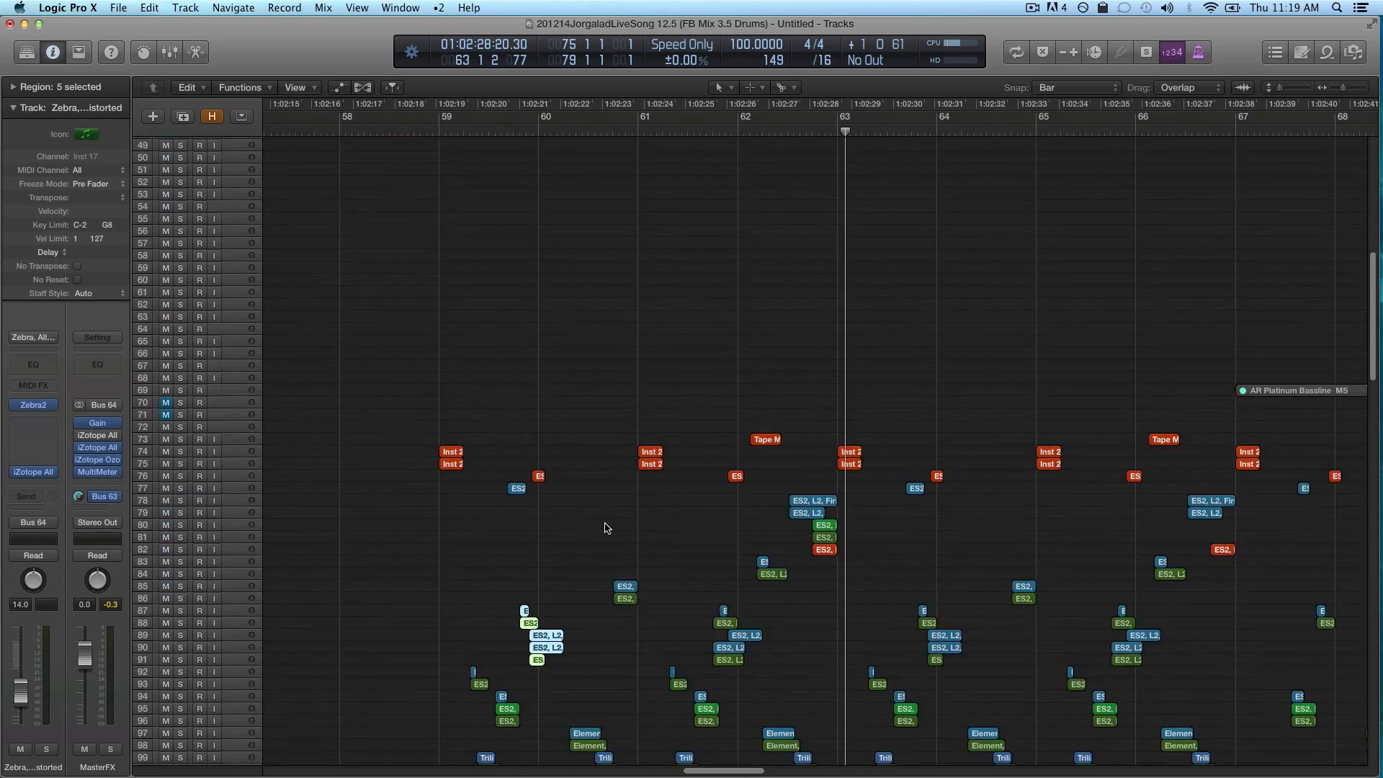
pyautogui.moveTo(488, 382); pyautogui.dragTo(577, 481)
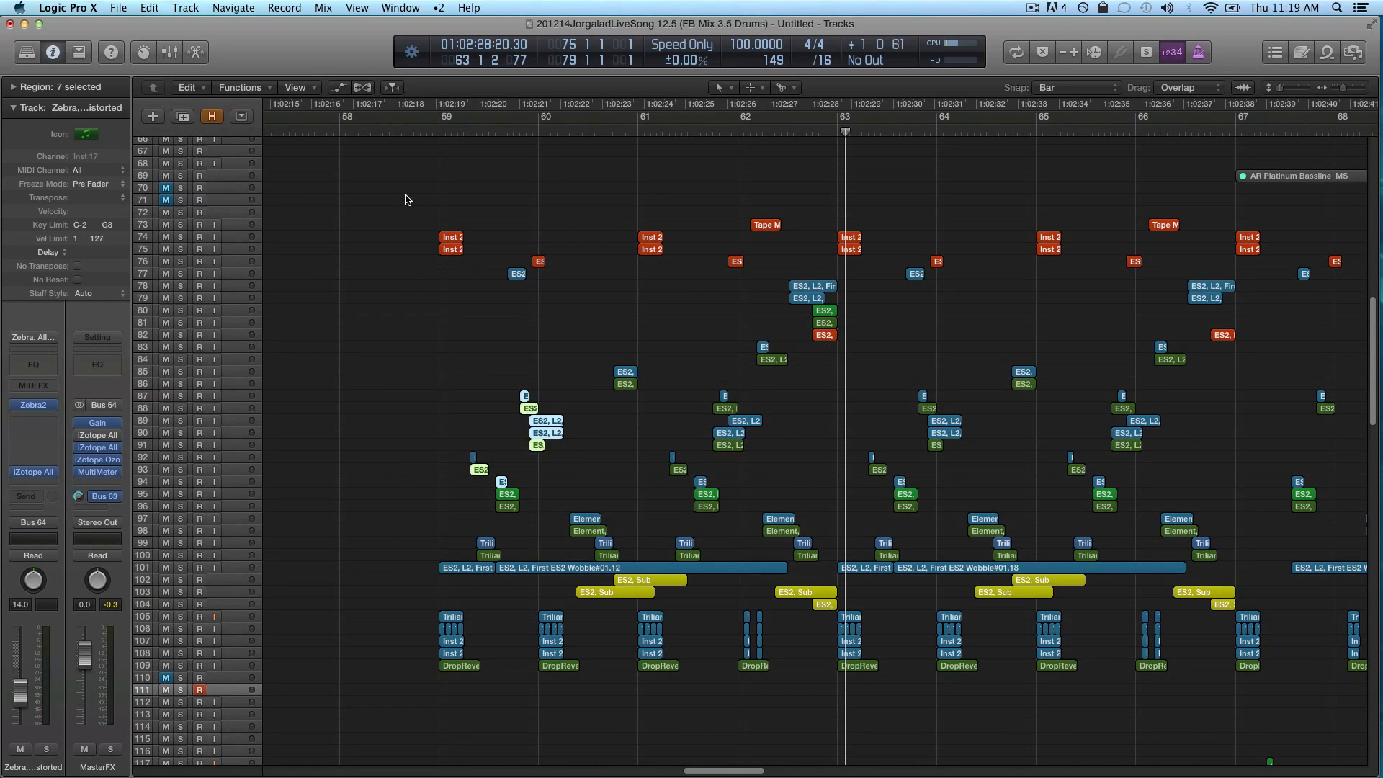
# Select all clips on tracks 73 to 101 between bars 59 and 63, solo them and play from just before bar 59
pyautogui.moveTo(404, 197); pyautogui.dragTo(866, 564)
pyautogui.hotkey('ctrl', 's')
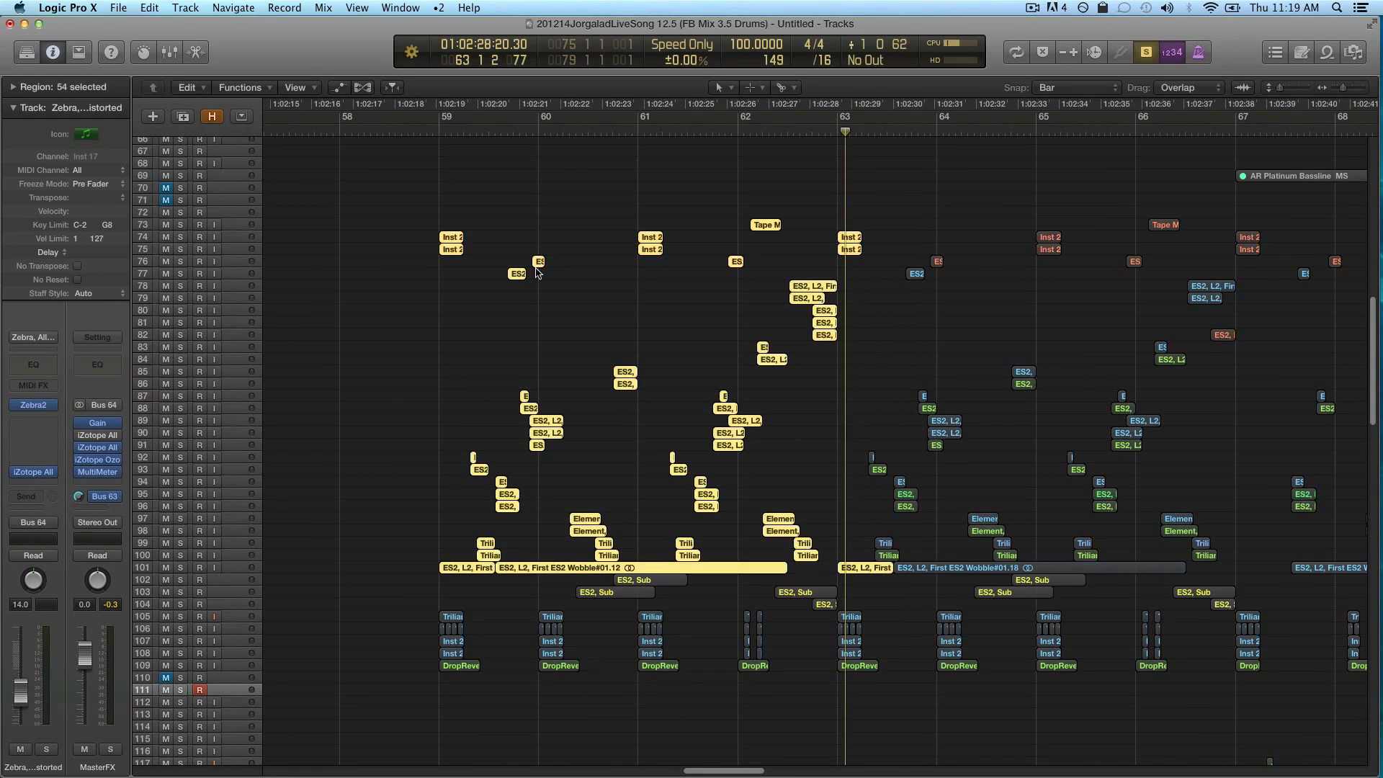
pyautogui.click(417, 133)
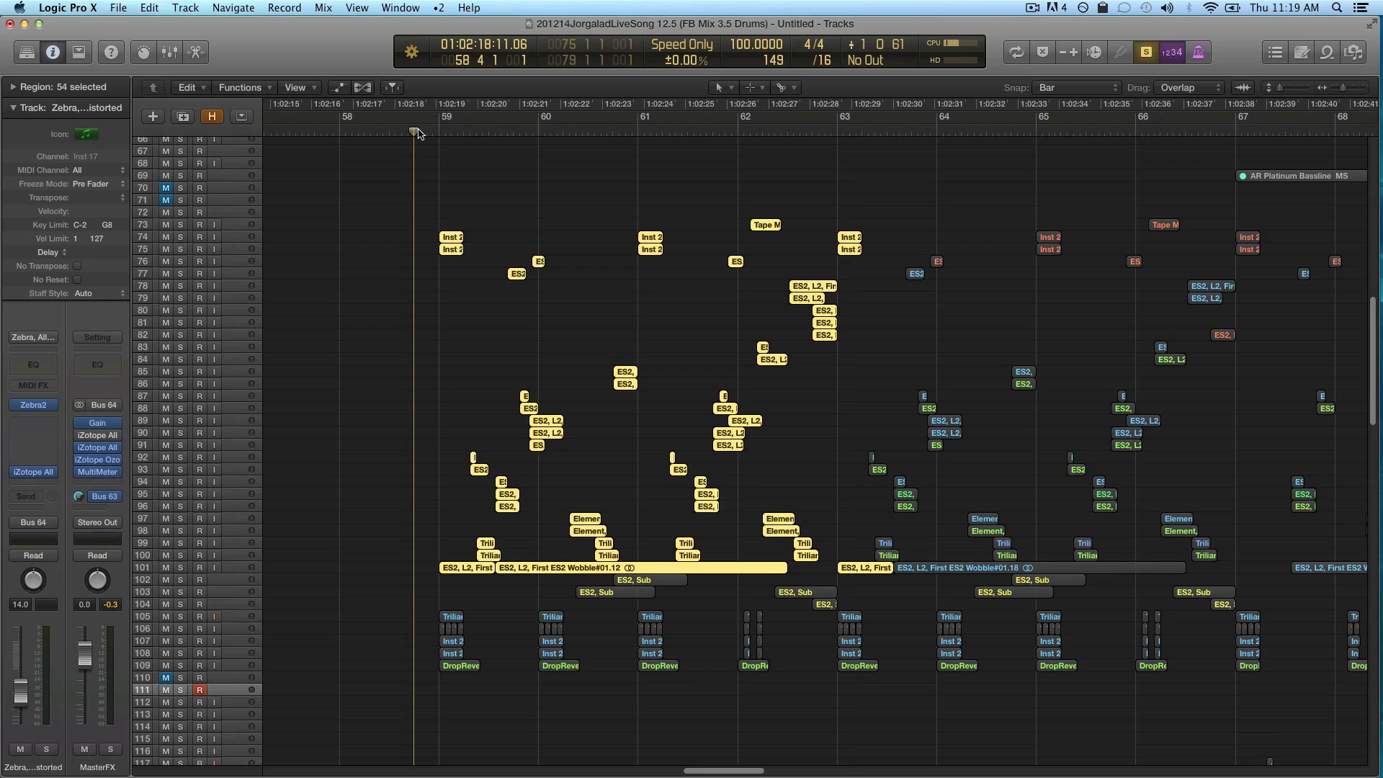
pyautogui.press('super+Right')
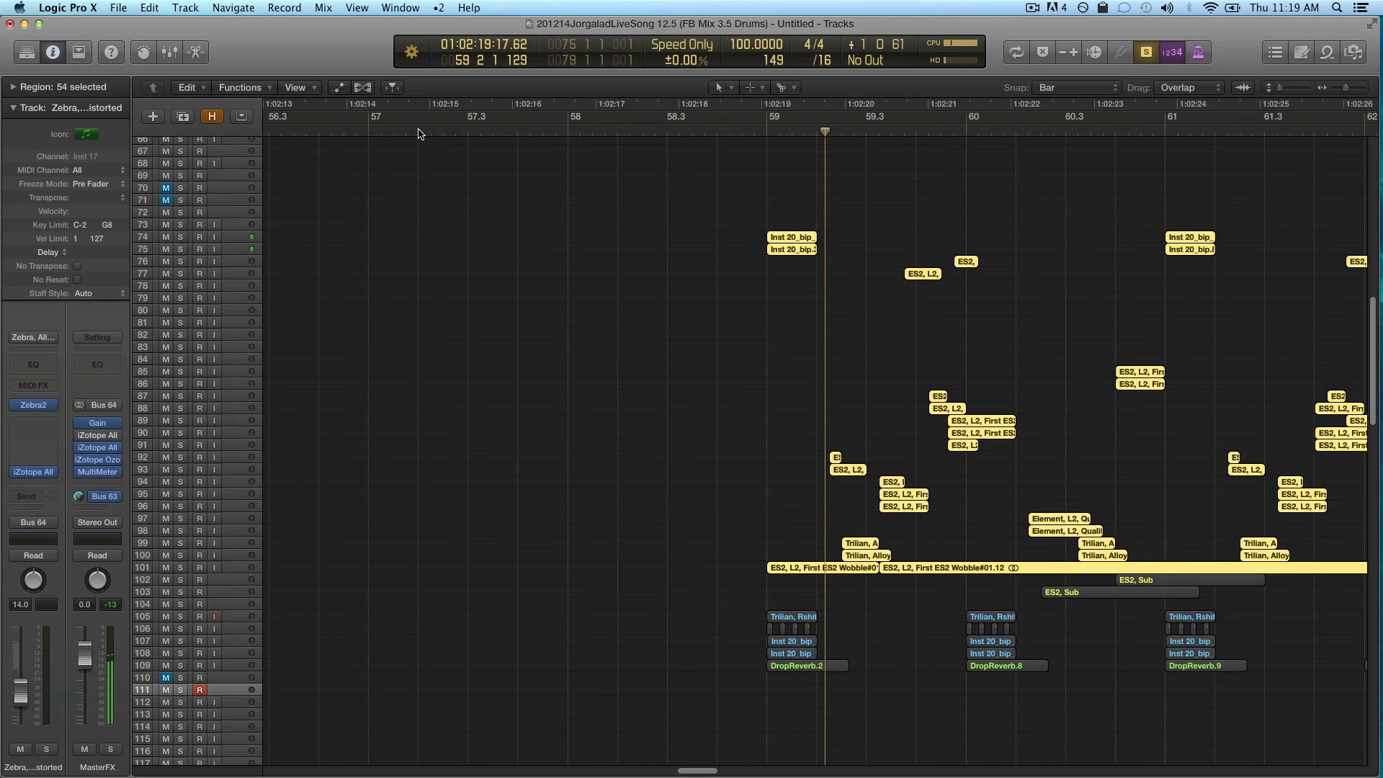
# Narrow the soloed selection to the short clips on tracks 92 to 100 following bar 59 and play them
pyautogui.moveTo(639, 185); pyautogui.dragTo(785, 278)
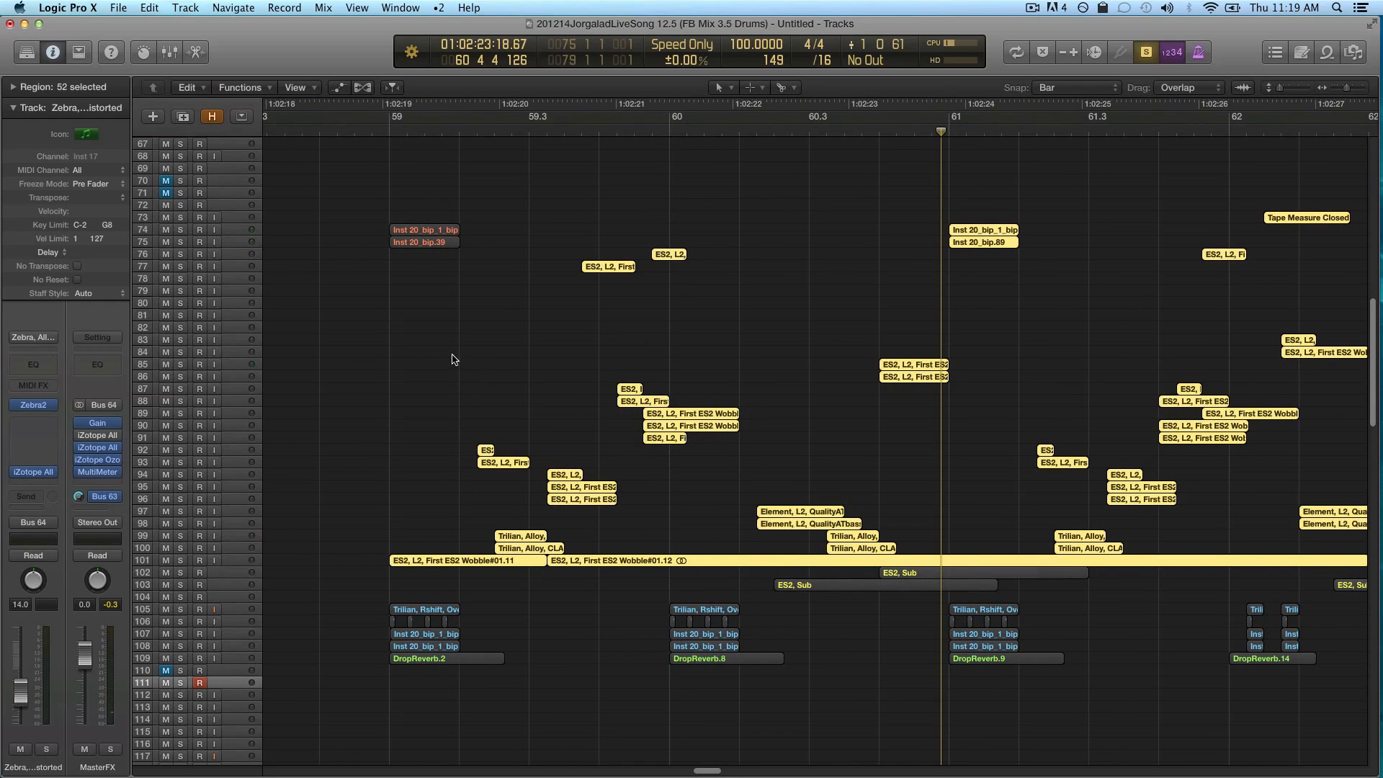
pyautogui.moveTo(452, 358); pyautogui.dragTo(590, 553)
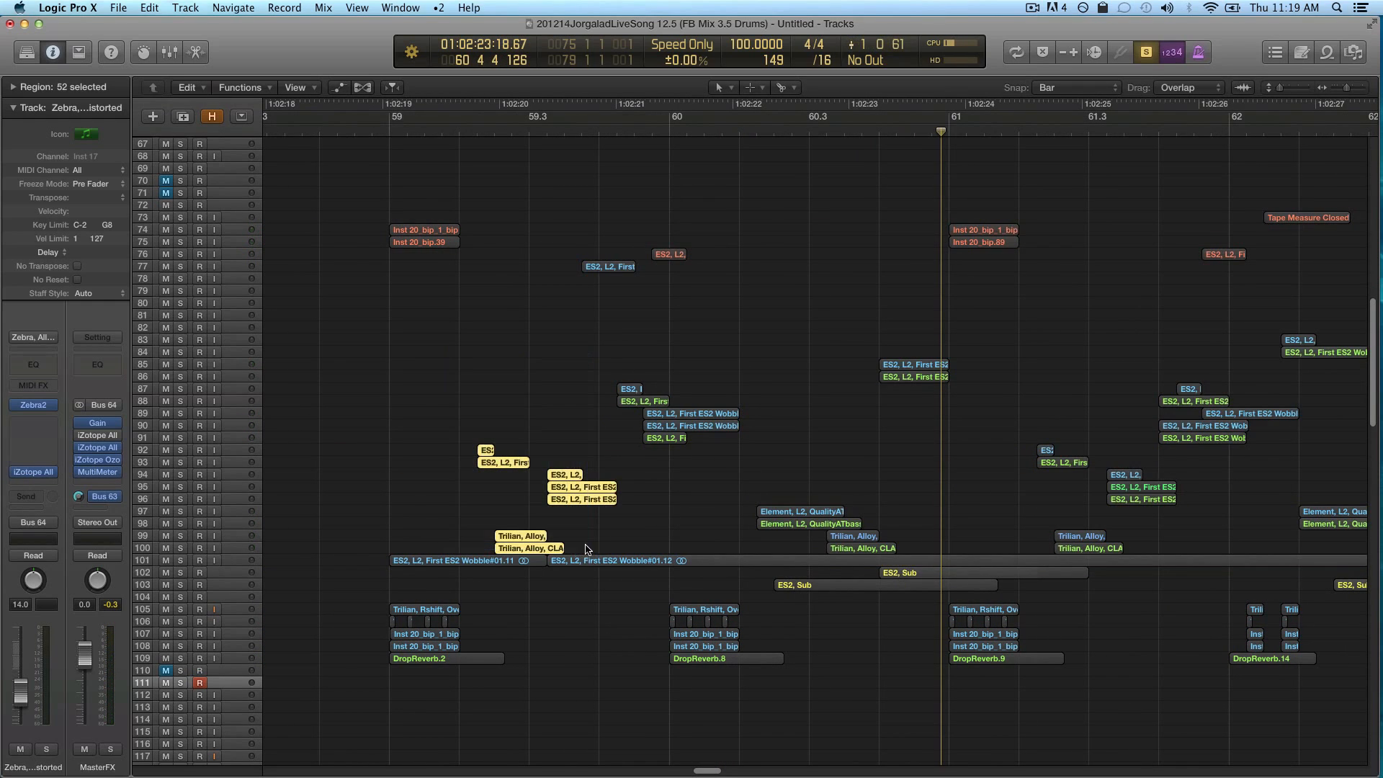
pyautogui.click(458, 135)
pyautogui.press('space')
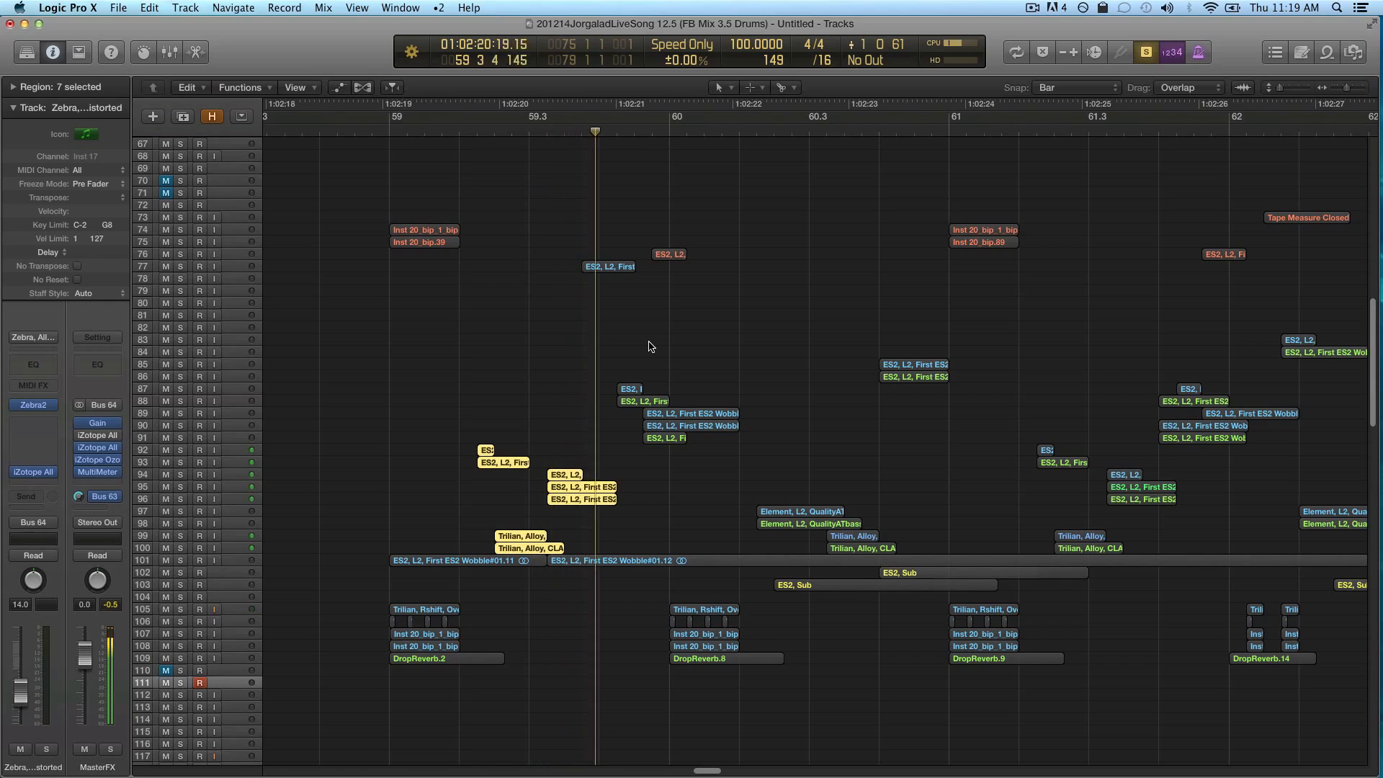
# Add the clips on tracks 77 and 85 to 91 and the next ones on tracks 97 to 100 to the solo, replaying from around bar 59
pyautogui.moveTo(592, 366); pyautogui.dragTo(727, 452)
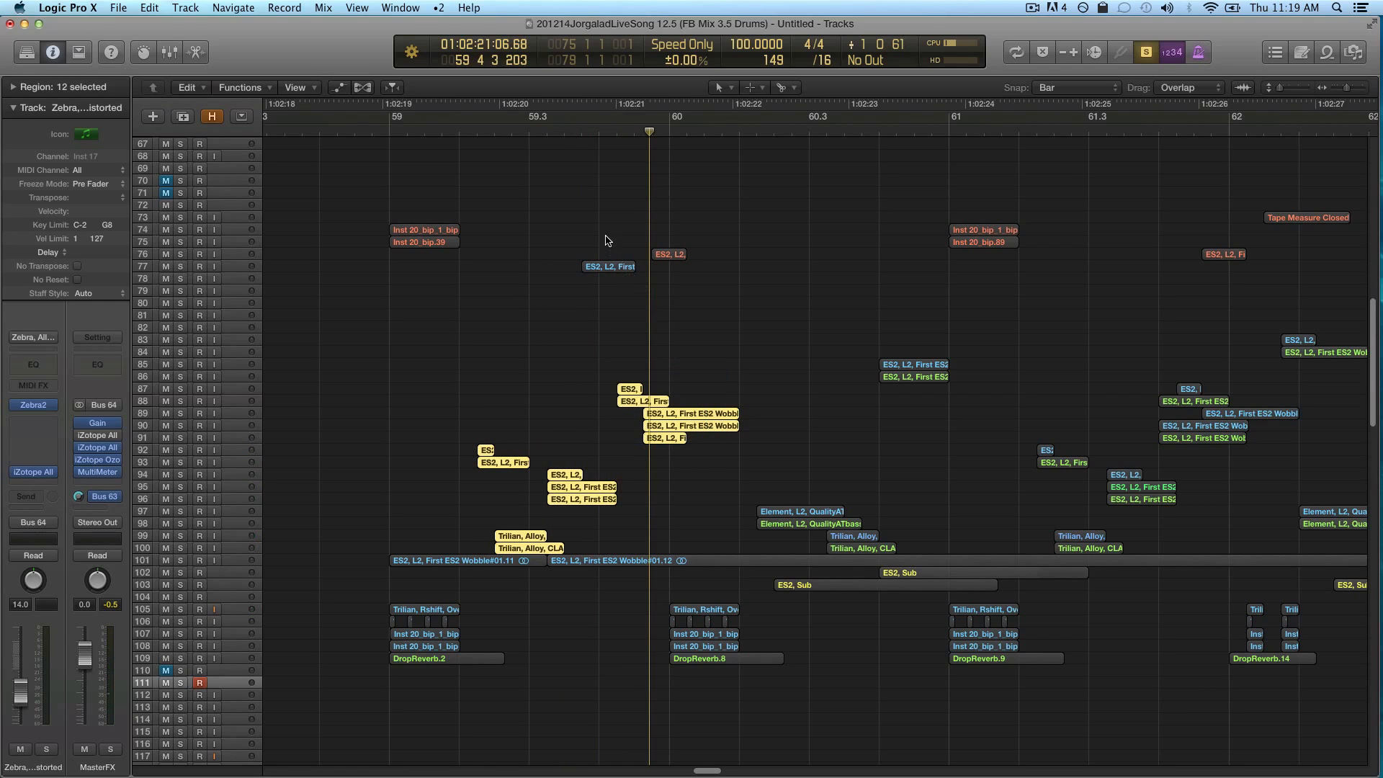
pyautogui.keyDown('shift'); pyautogui.click(608, 266); pyautogui.keyUp('shift')
pyautogui.click(460, 130)
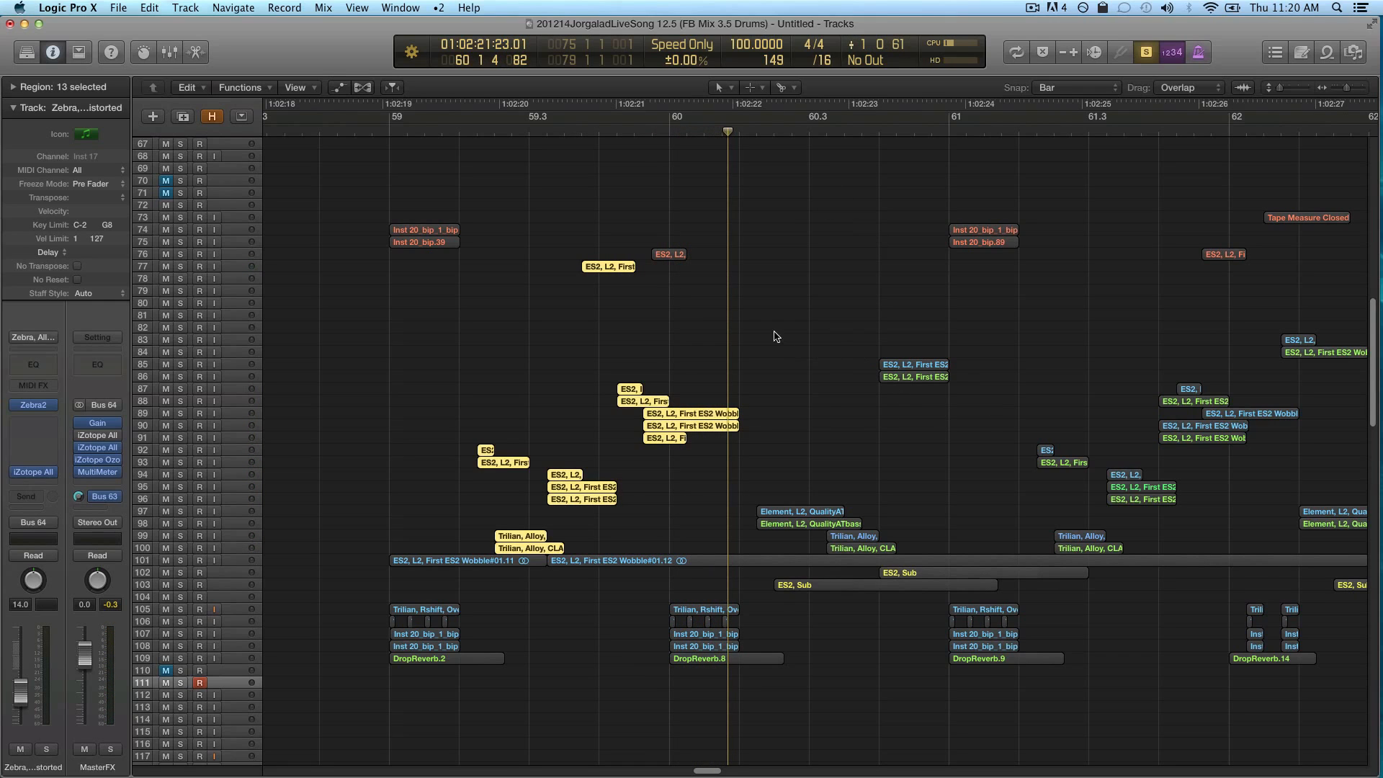
pyautogui.moveTo(776, 336); pyautogui.dragTo(958, 545)
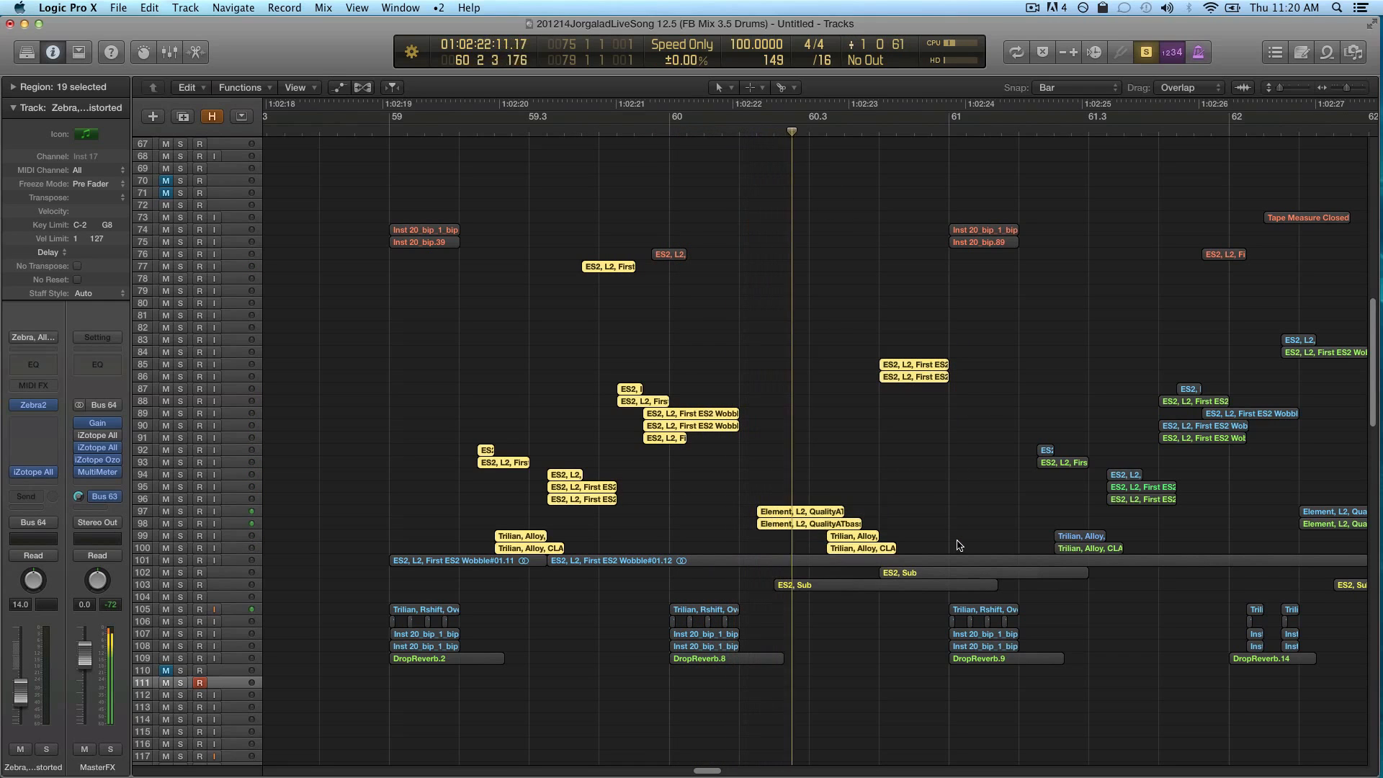
pyautogui.click(379, 132)
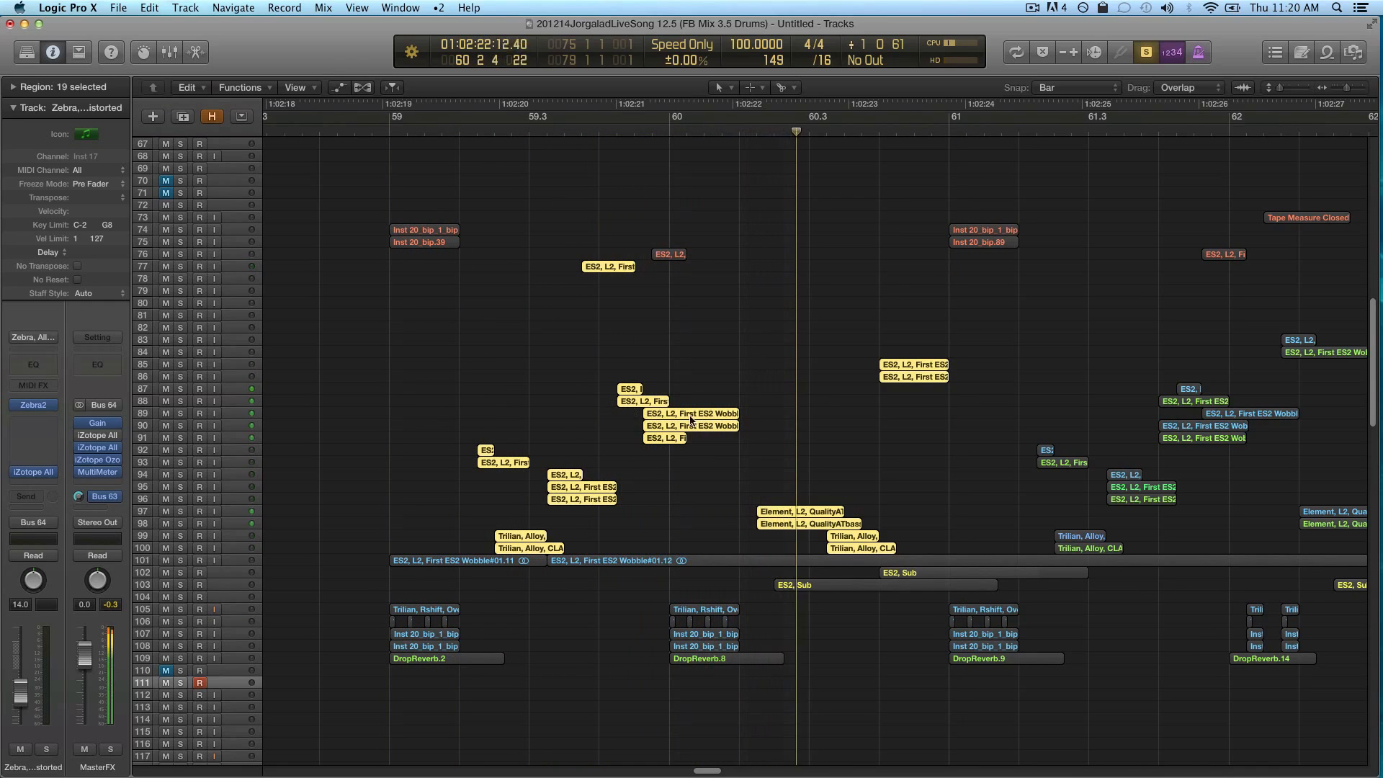
# Look over the clips on all tracks between bars 58 and 63, including the drum tracks, and turn off solo
pyautogui.press('super+Left')
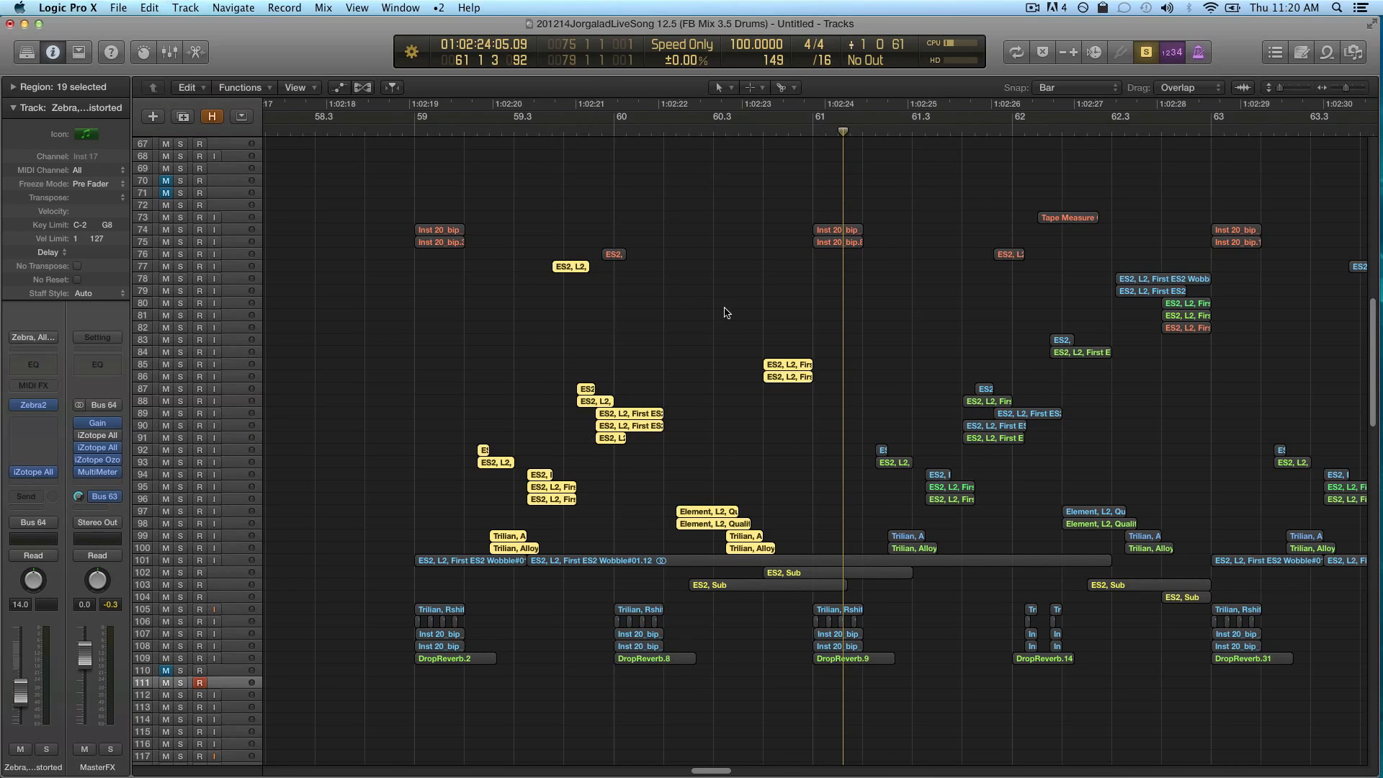
pyautogui.scroll(-20, 726, 312)
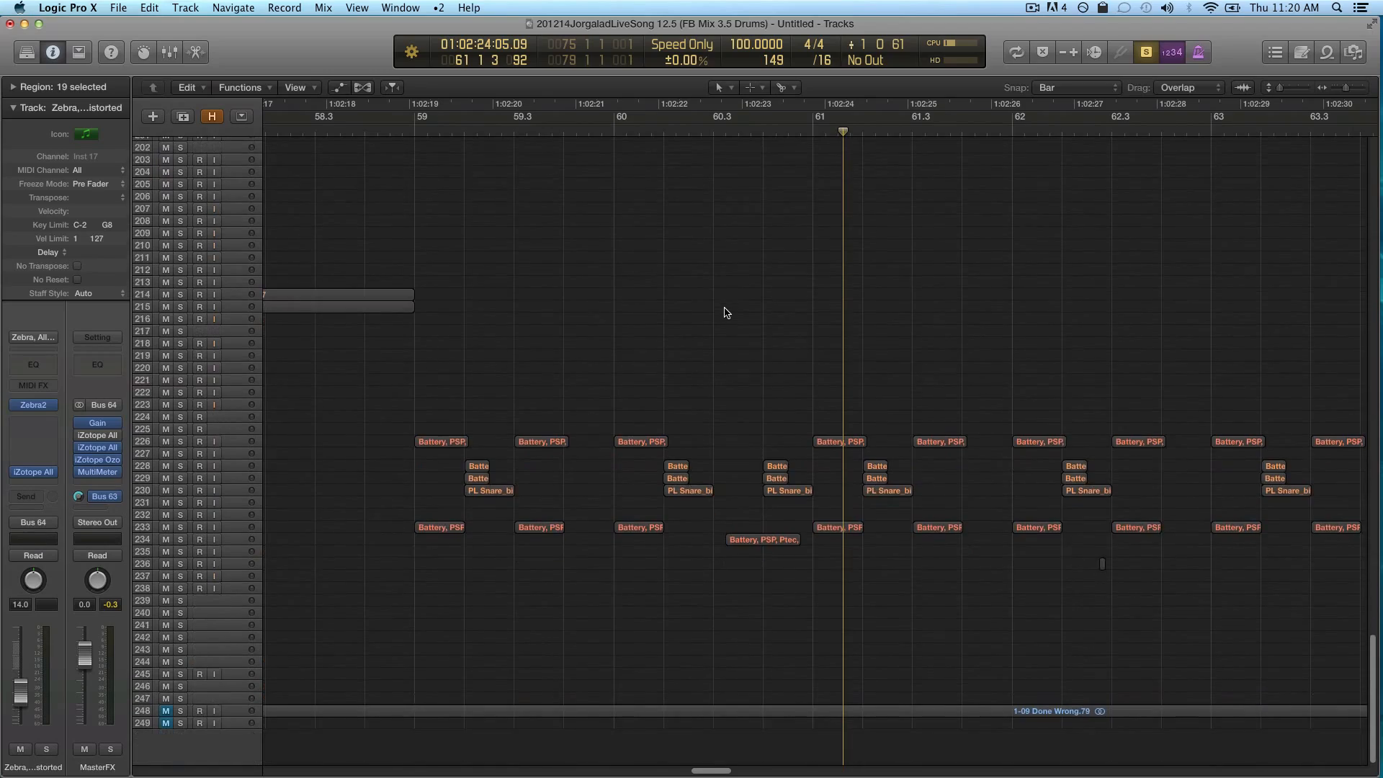
pyautogui.scroll(20, 726, 312)
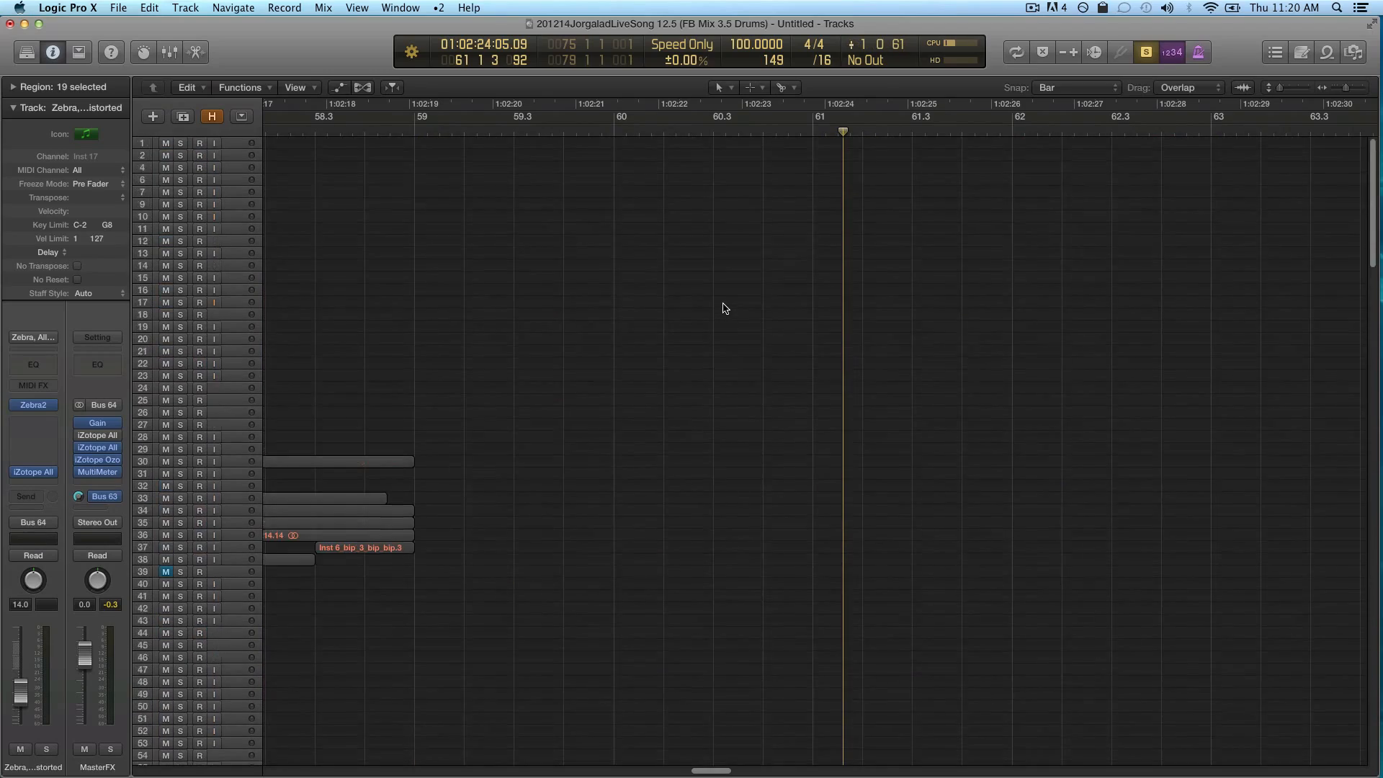
pyautogui.scroll(-20, 724, 309)
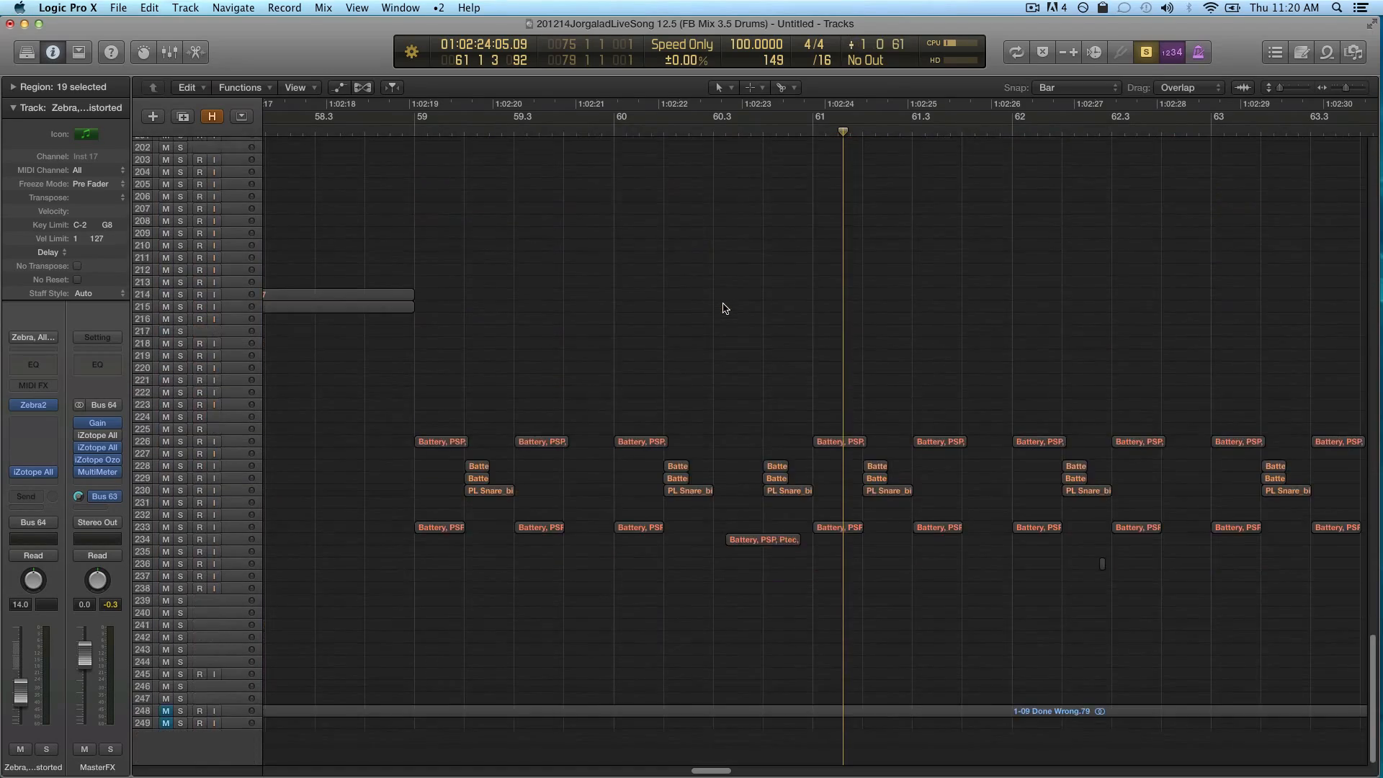
pyautogui.scroll(20, 723, 308)
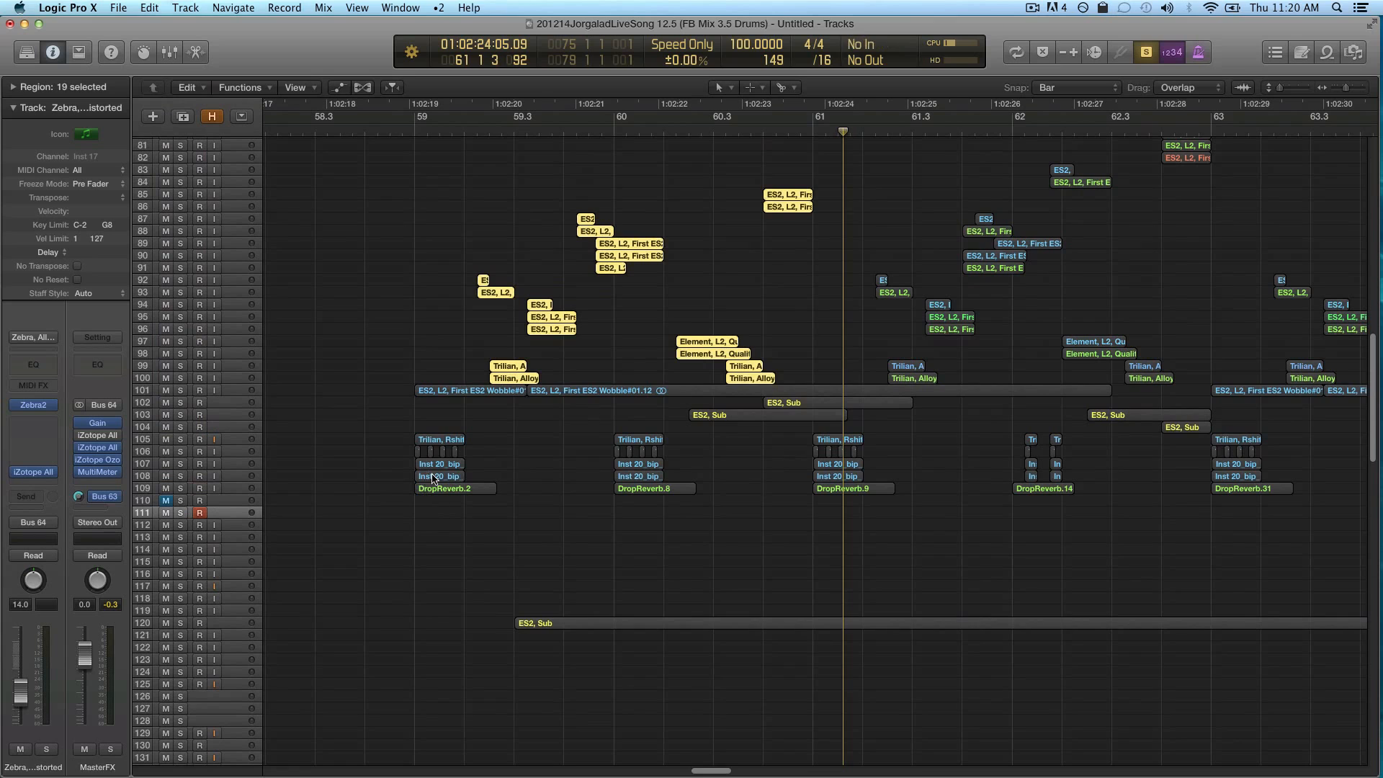
pyautogui.hotkey('ctrl', 's')
# Select the Zebra, Alloy, XMF Feedback Melody Dark Distorted region on track 111 and set the cycle range to it, bars 75 to 79
pyautogui.press('super+Left')
pyautogui.press('super+Down')
pyautogui.press('super+Down')
pyautogui.press('super+Down')
pyautogui.press('super+Down')
pyautogui.press('super+Down')
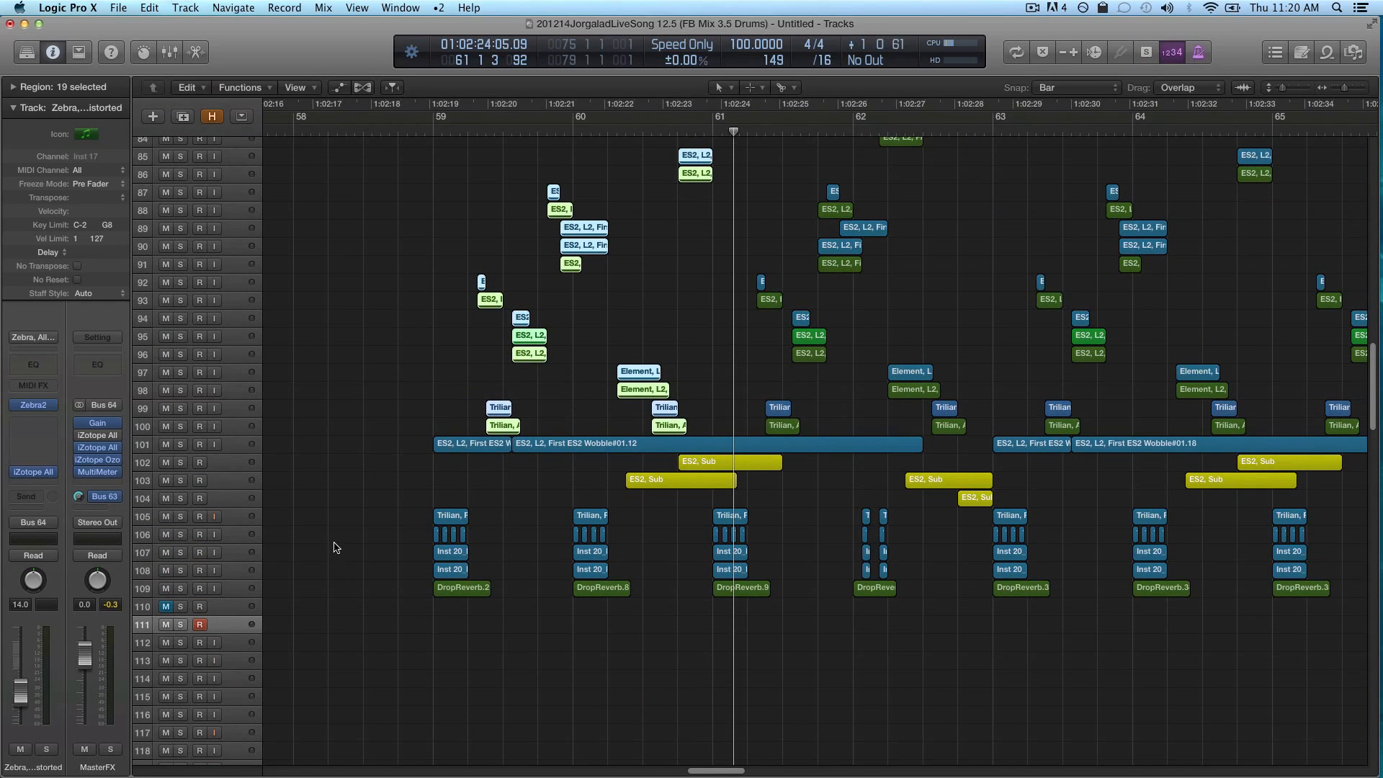
pyautogui.scroll(3, 387, 511)
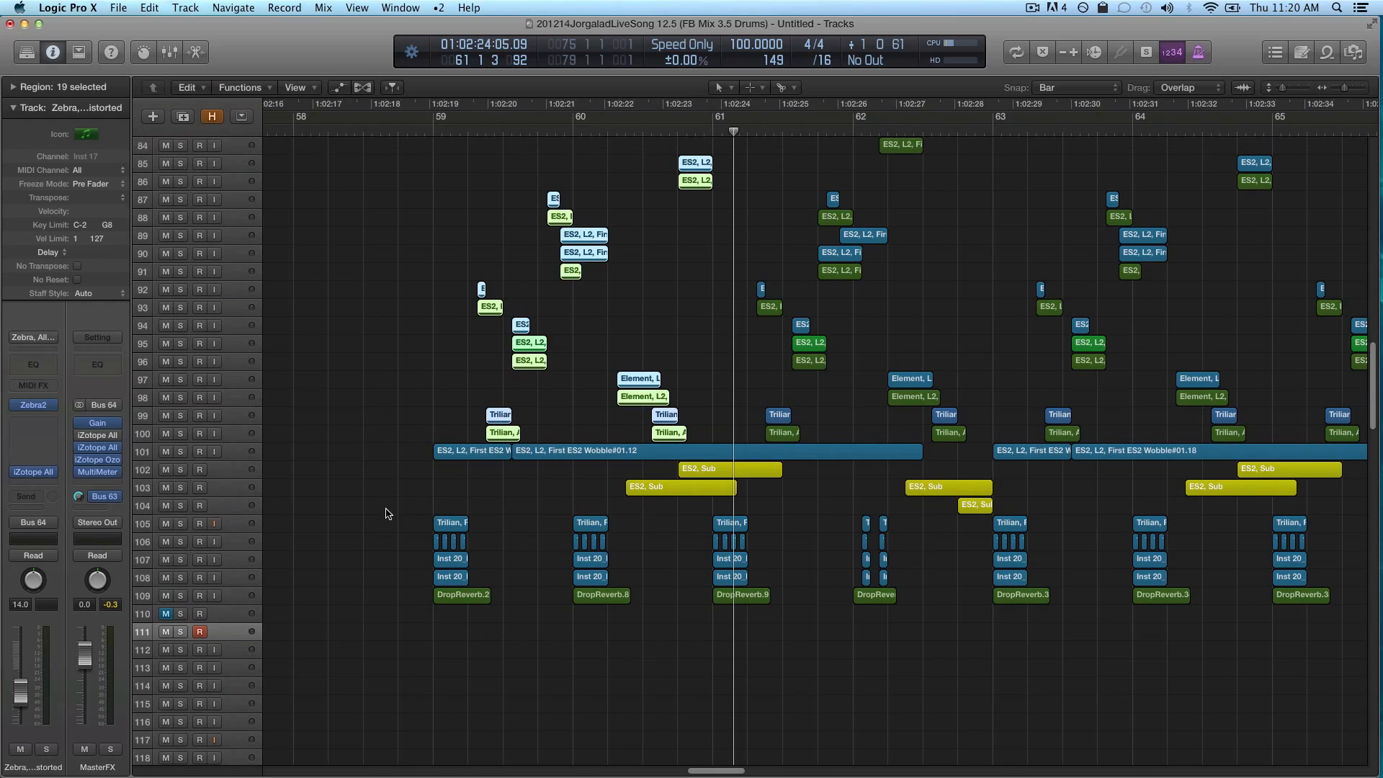
pyautogui.hscroll(10, 439, 463)
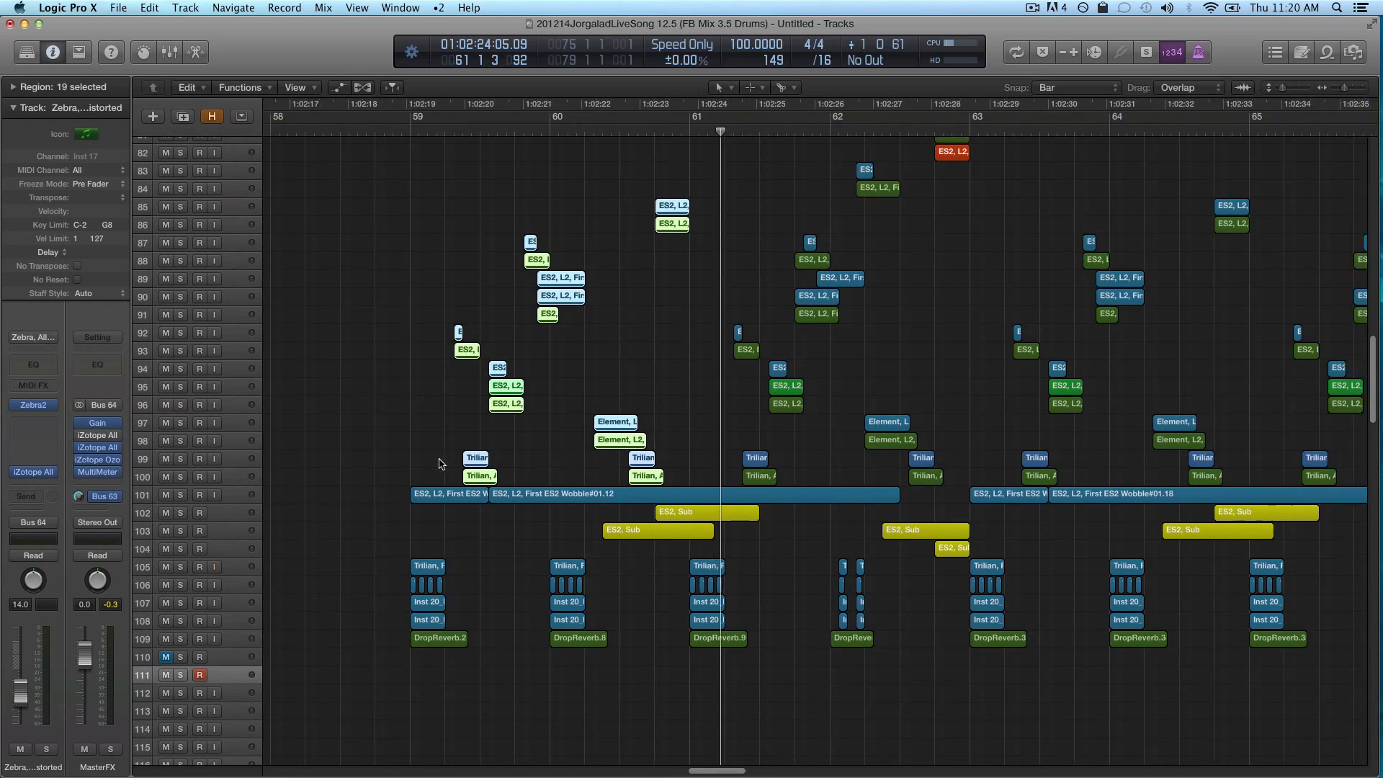
pyautogui.scroll(4, 439, 463)
pyautogui.scroll(-5, 442, 463)
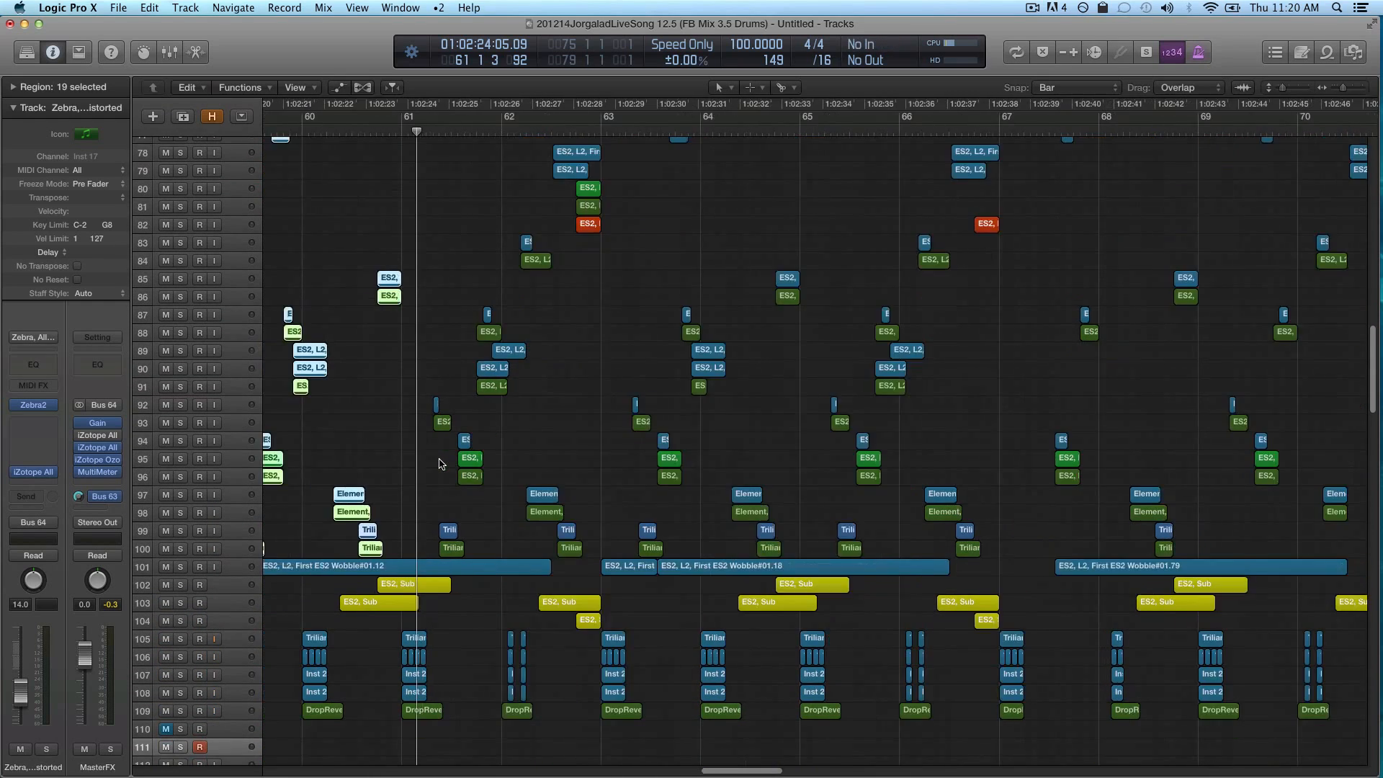
pyautogui.scroll(-2, 442, 463)
pyautogui.scroll(-1, 668, 544)
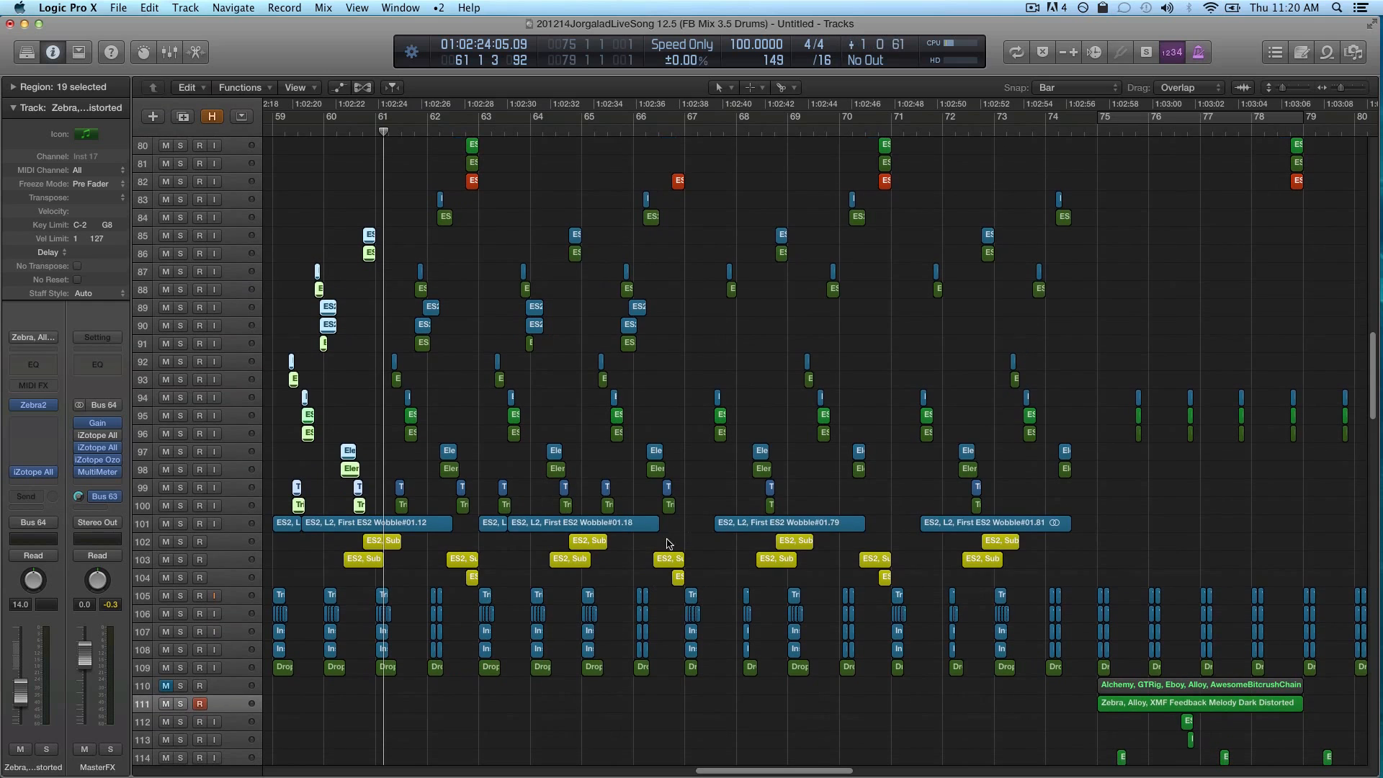
pyautogui.hscroll(10, 668, 543)
pyautogui.scroll(-10, 668, 543)
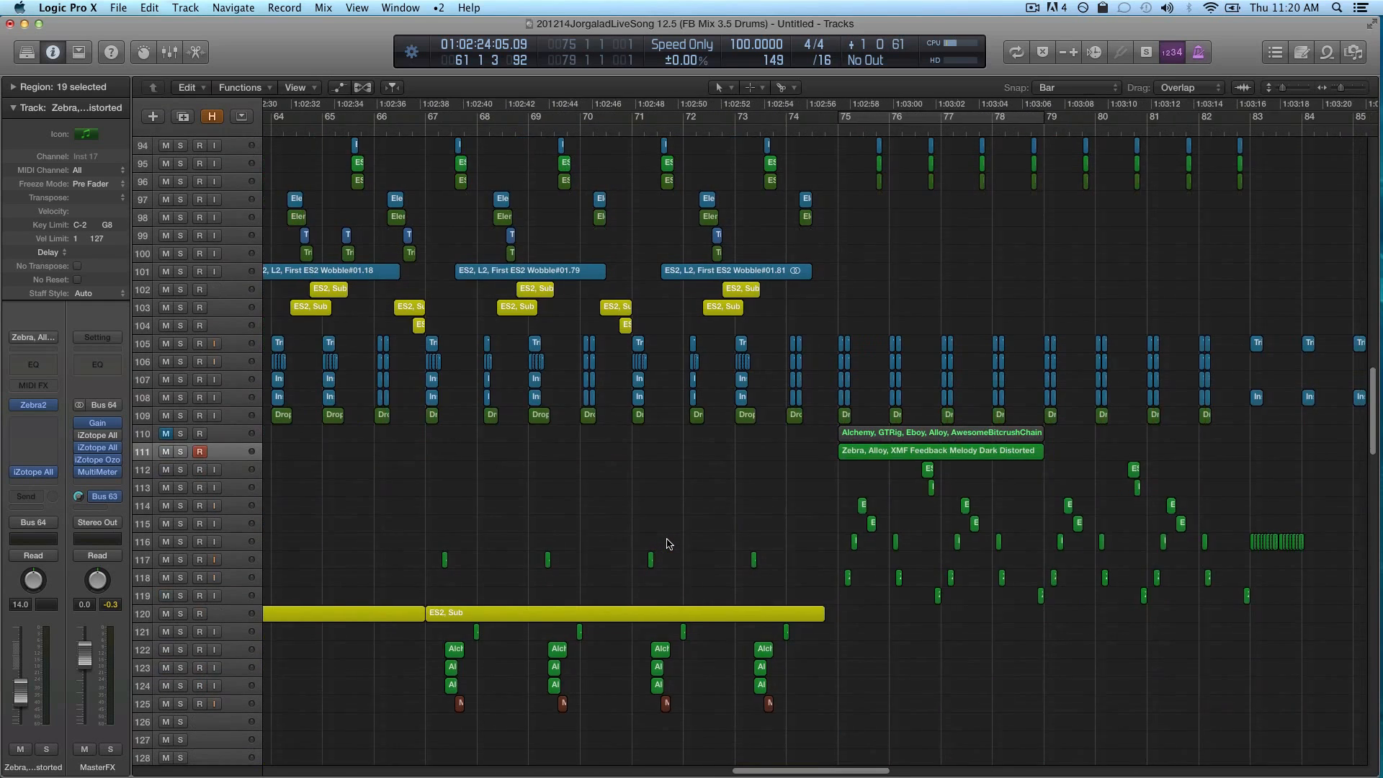
pyautogui.click(839, 451)
pyautogui.press('u')
pyautogui.hscroll(3, 839, 453)
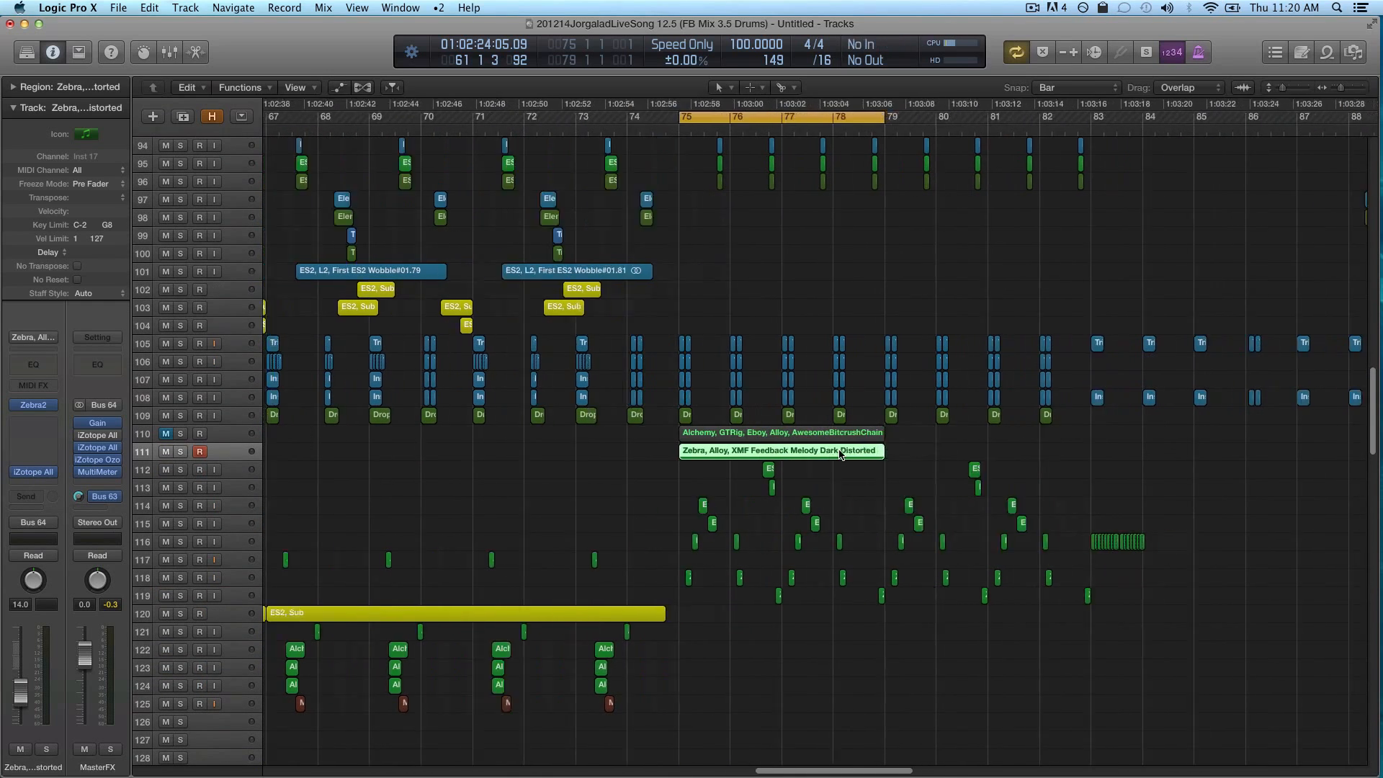
# Solo track 111, which holds the Zebra distorted melody region
pyautogui.press('super+Down')
pyautogui.press('super+Down')
pyautogui.press('super+Down')
pyautogui.press('super+Down')
pyautogui.press('super+Down')
pyautogui.press('super+Down')
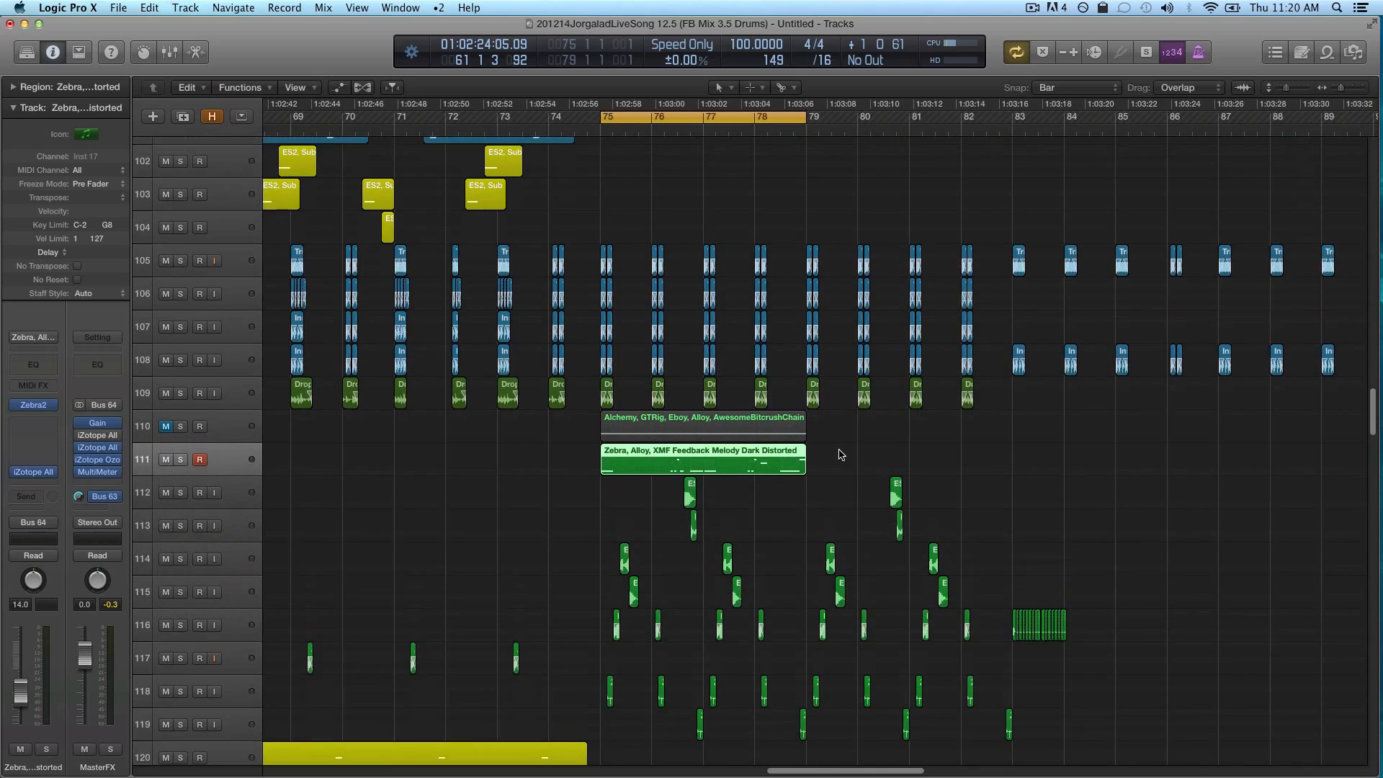
pyautogui.press('super+Right')
pyautogui.press('super+Right')
pyautogui.scroll(-1, 893, 461)
pyautogui.scroll(-1, 892, 493)
pyautogui.hscroll(1, 892, 494)
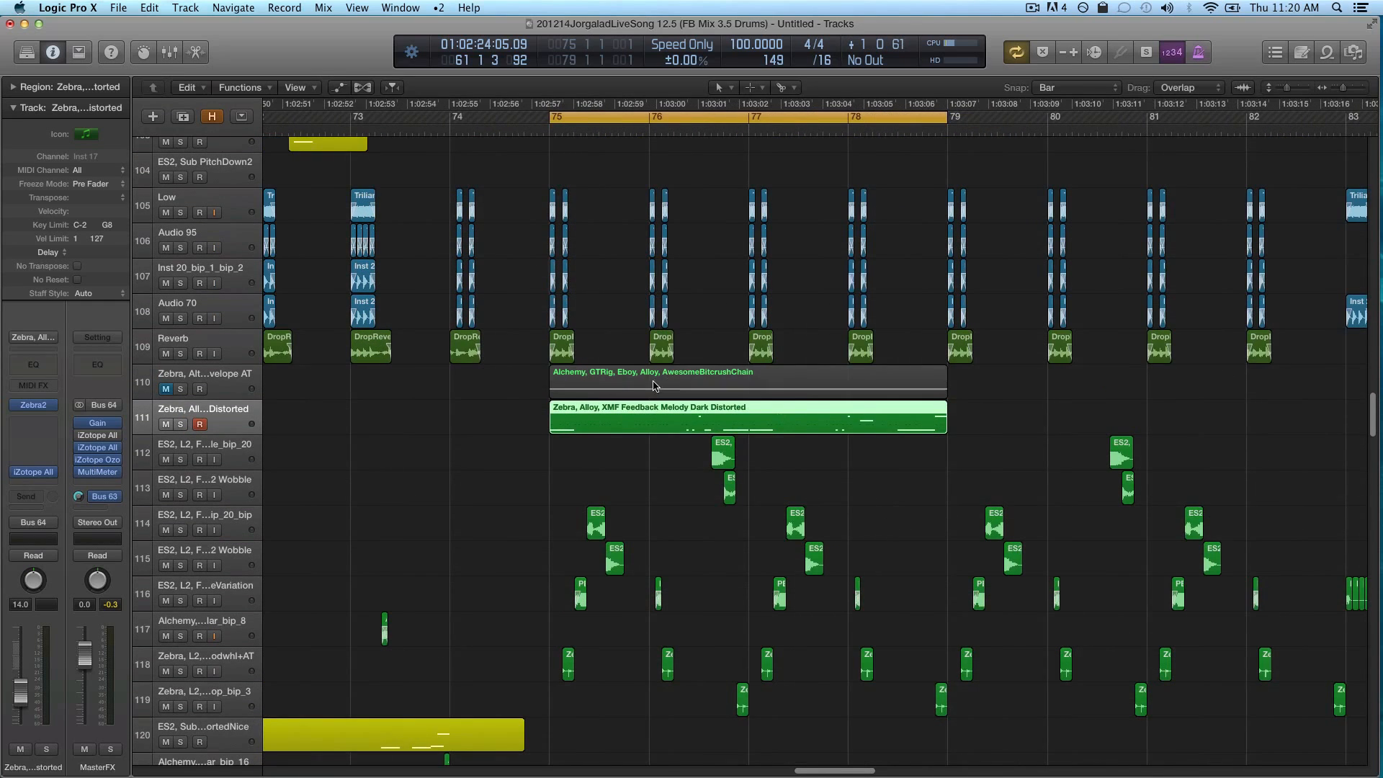
pyautogui.hscroll(5, 653, 385)
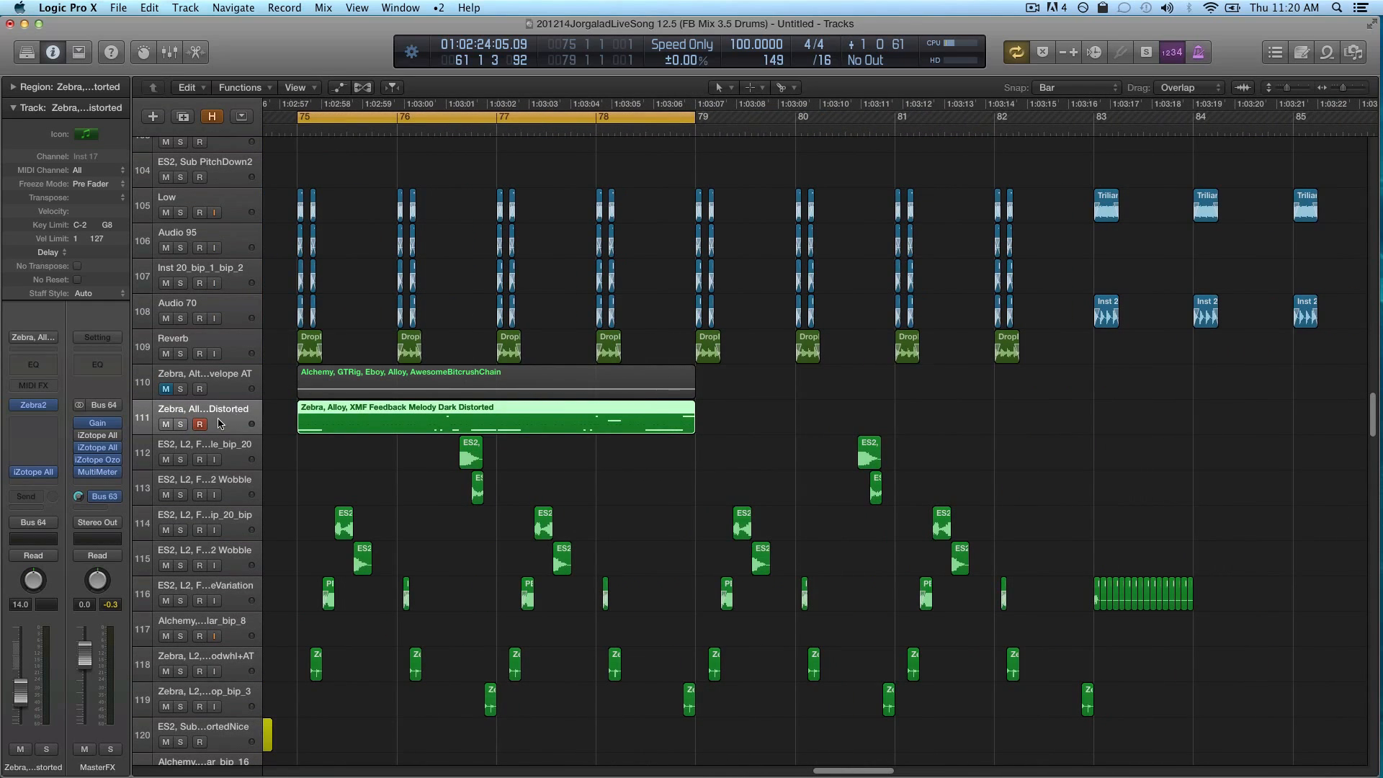
pyautogui.click(180, 424)
pyautogui.hscroll(-3, 411, 432)
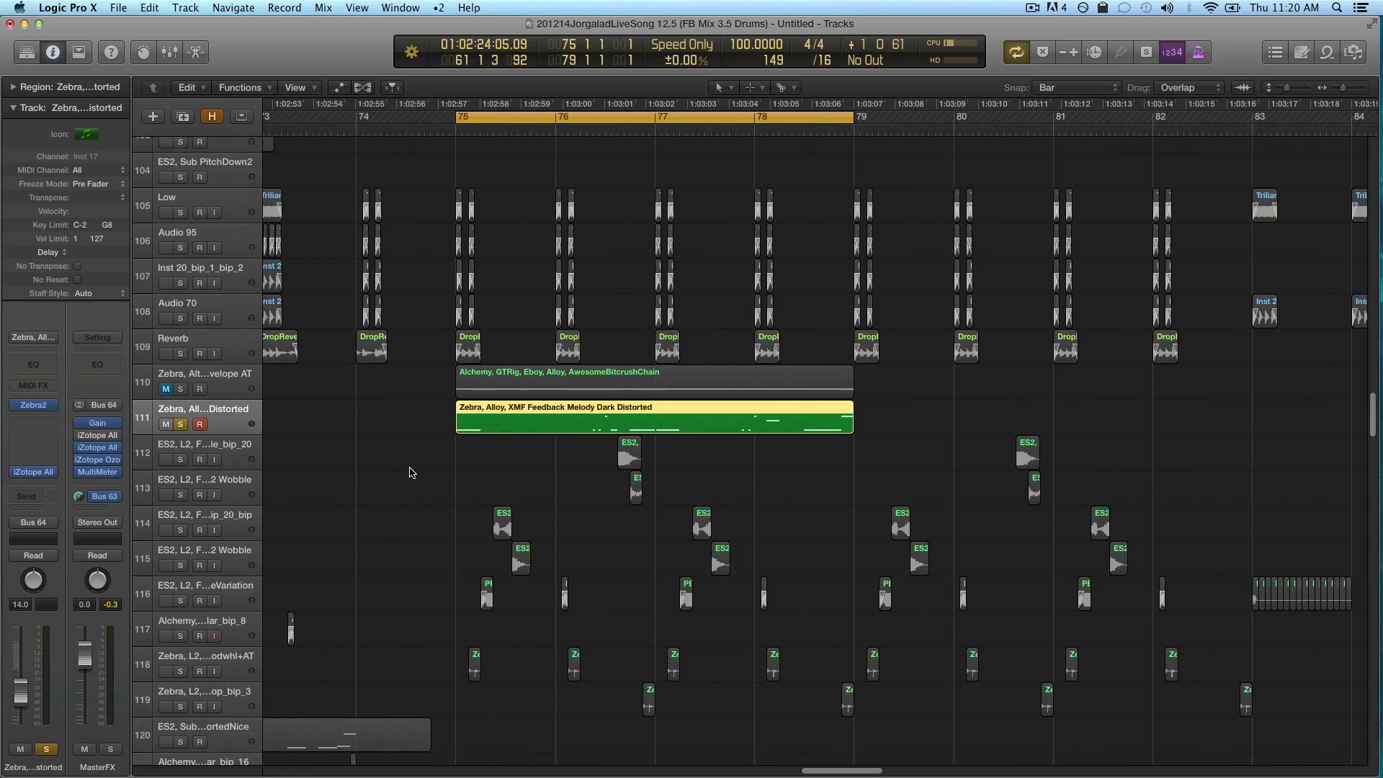
# Play the soloed region and open track 111's Zebra2 instrument, selecting its XMF1 filter module
pyautogui.press('super+Down')
pyautogui.press('super+Down')
pyautogui.press('super+Down')
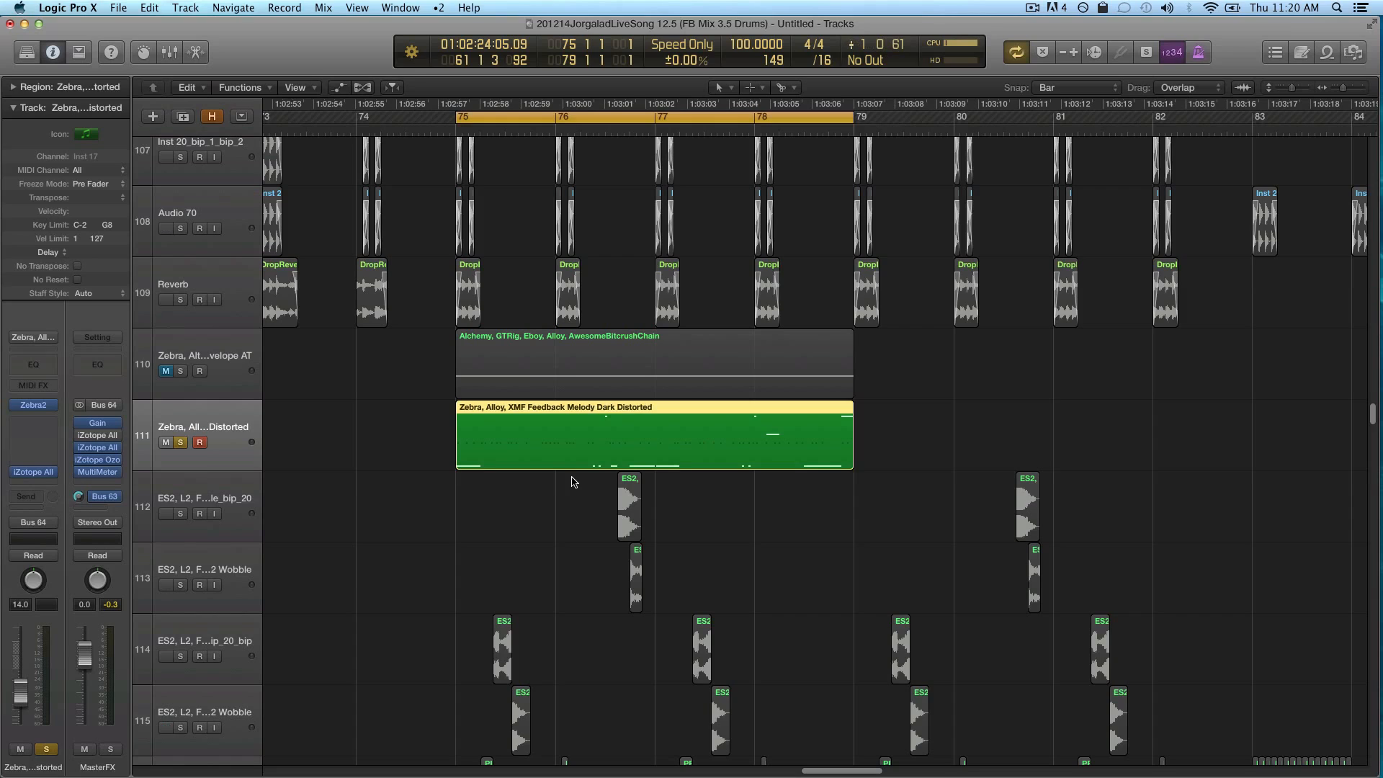
pyautogui.press('space')
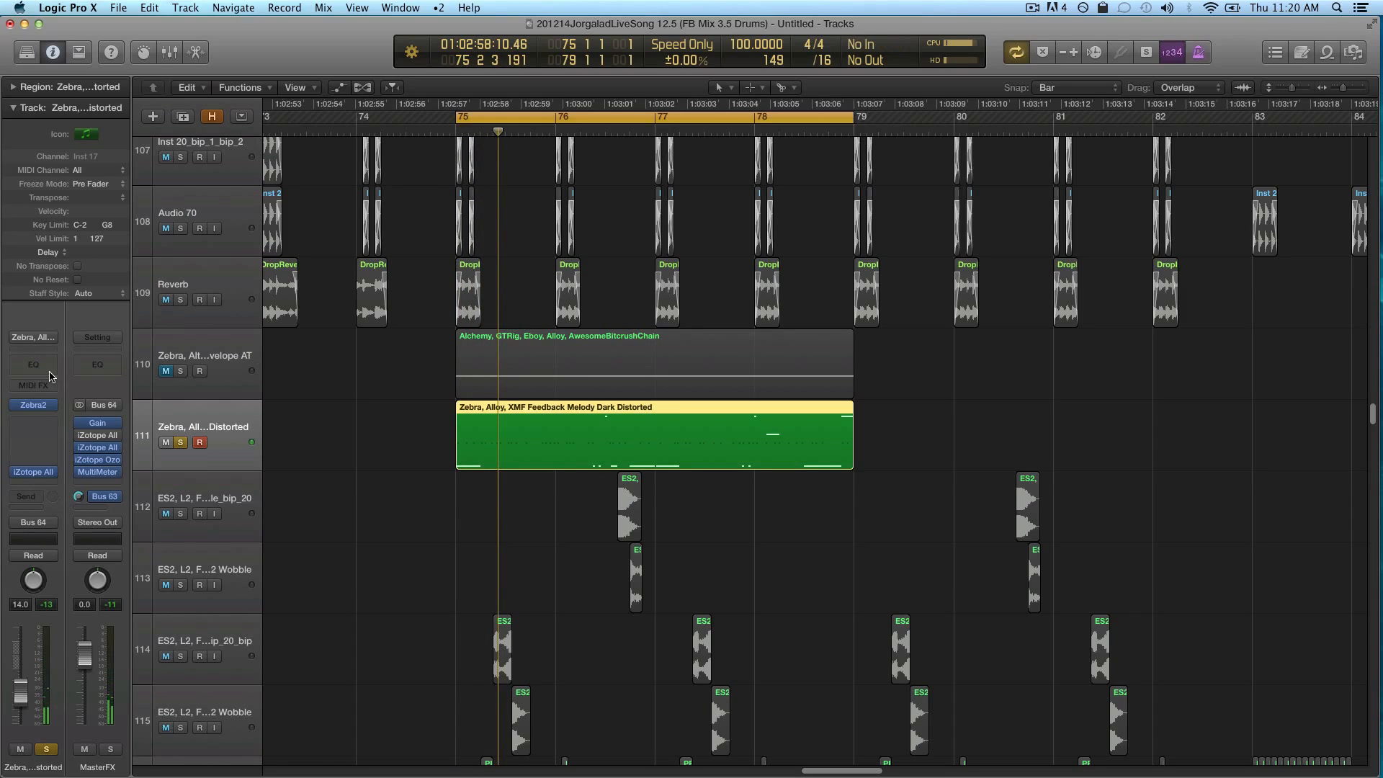
pyautogui.click(36, 407)
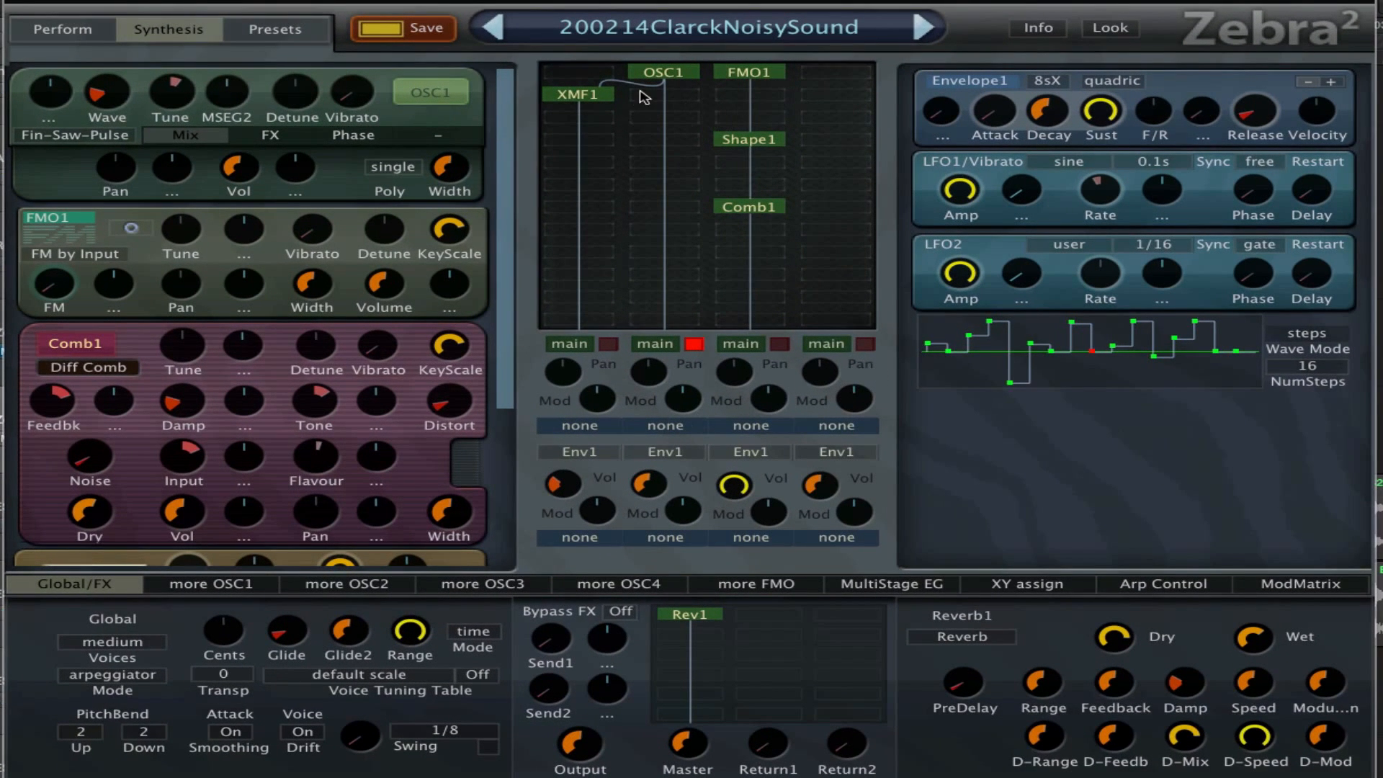
pyautogui.click(597, 96)
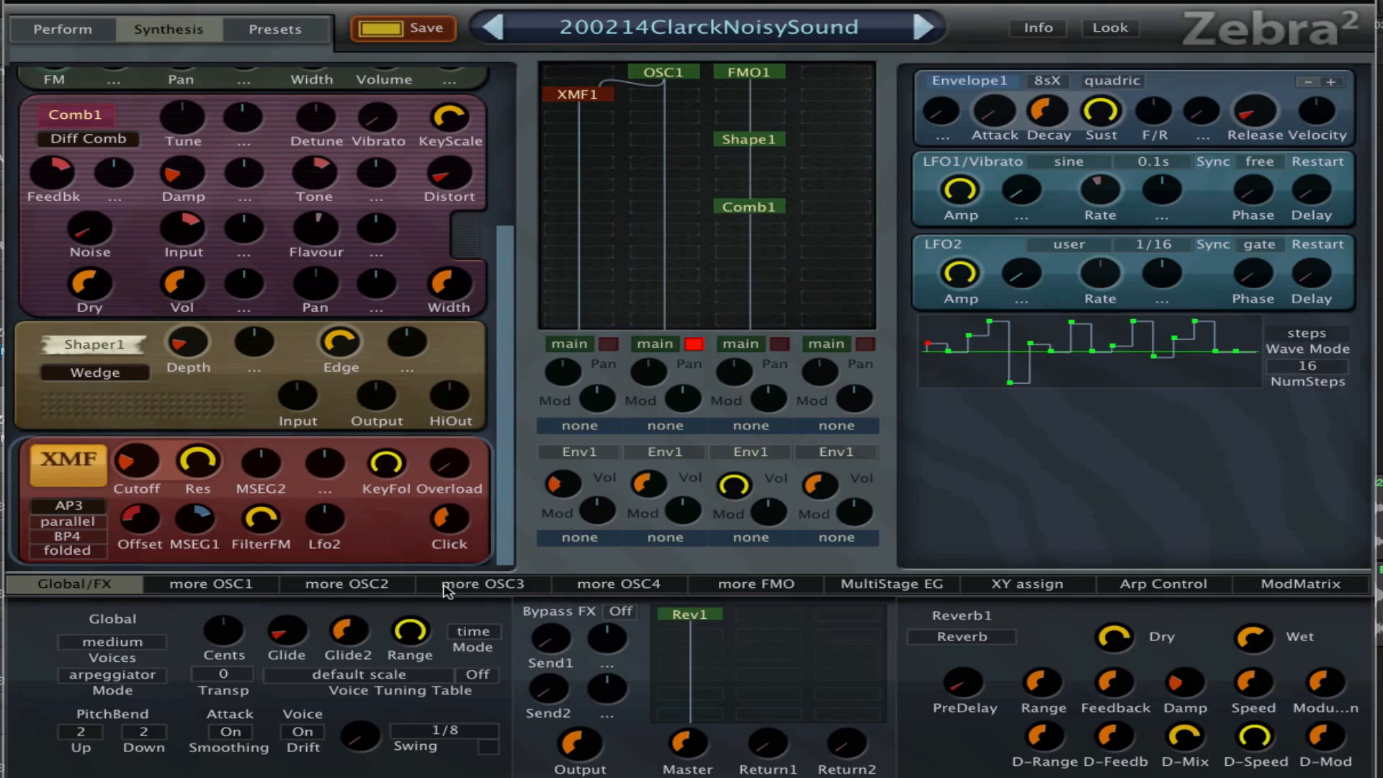
# Mute the first and third lanes of the Zebra2 module grid
pyautogui.moveTo(456, 524)
pyautogui.click(778, 345)
pyautogui.click(608, 344)
# Add an XMF2 module low in the fourth lane of the grid and set its side chain to SideChain 4
pyautogui.click(842, 101)
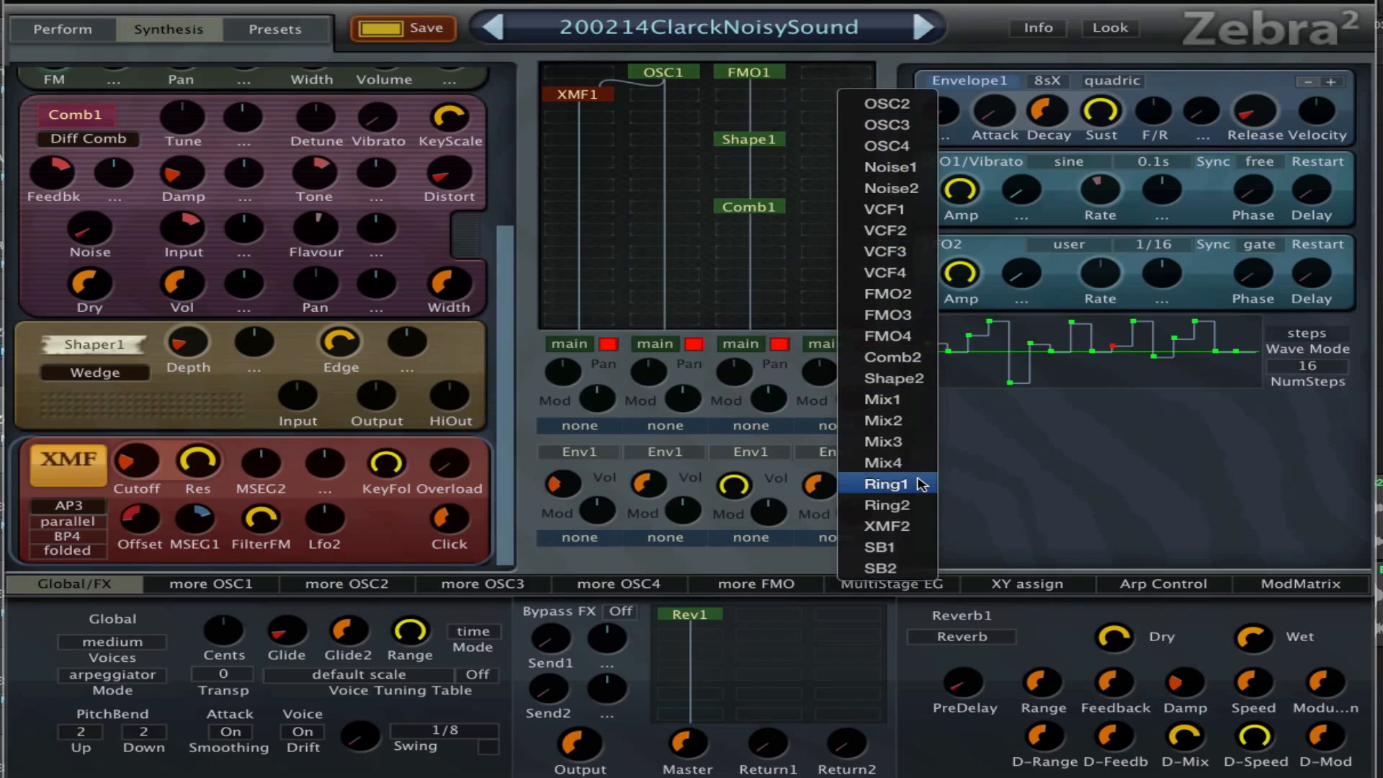
pyautogui.click(898, 527)
pyautogui.moveTo(839, 95); pyautogui.dragTo(831, 274)
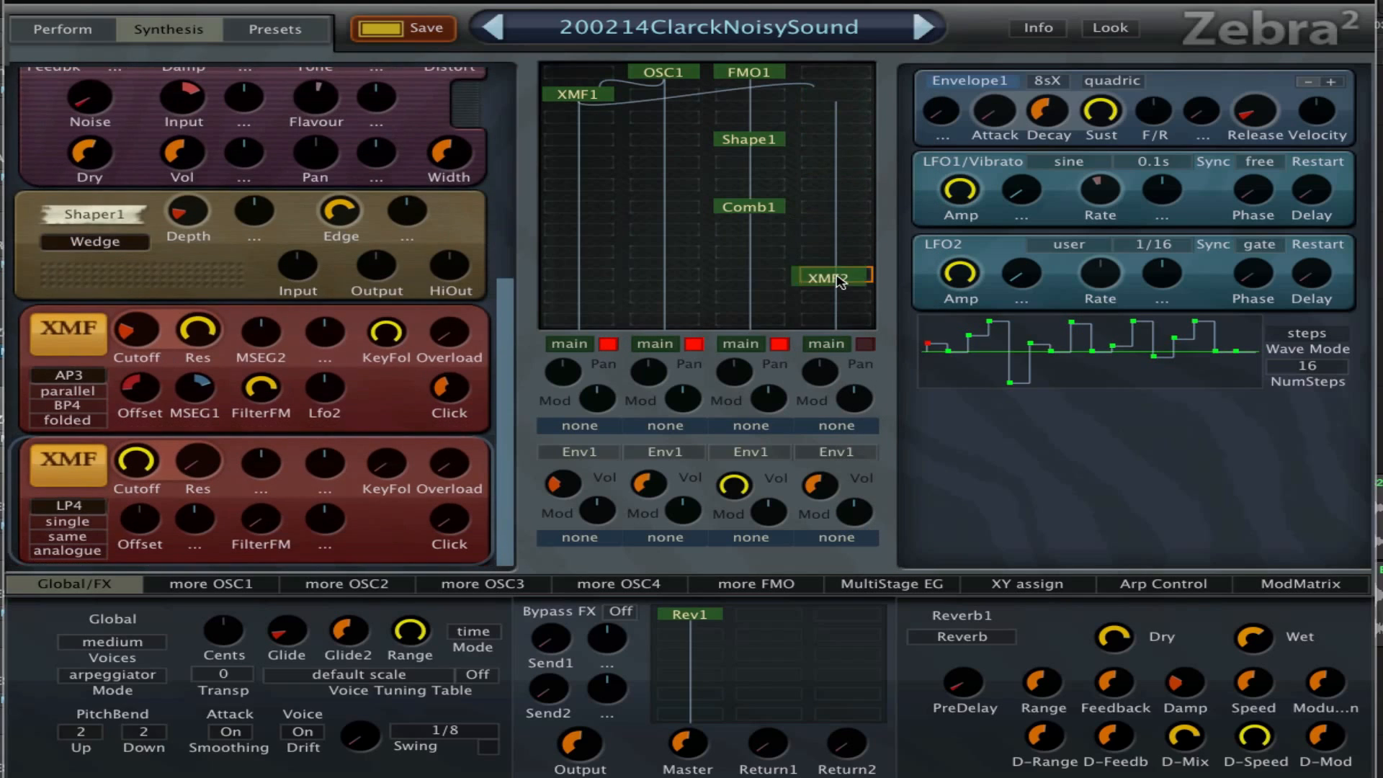
pyautogui.rightClick(835, 275)
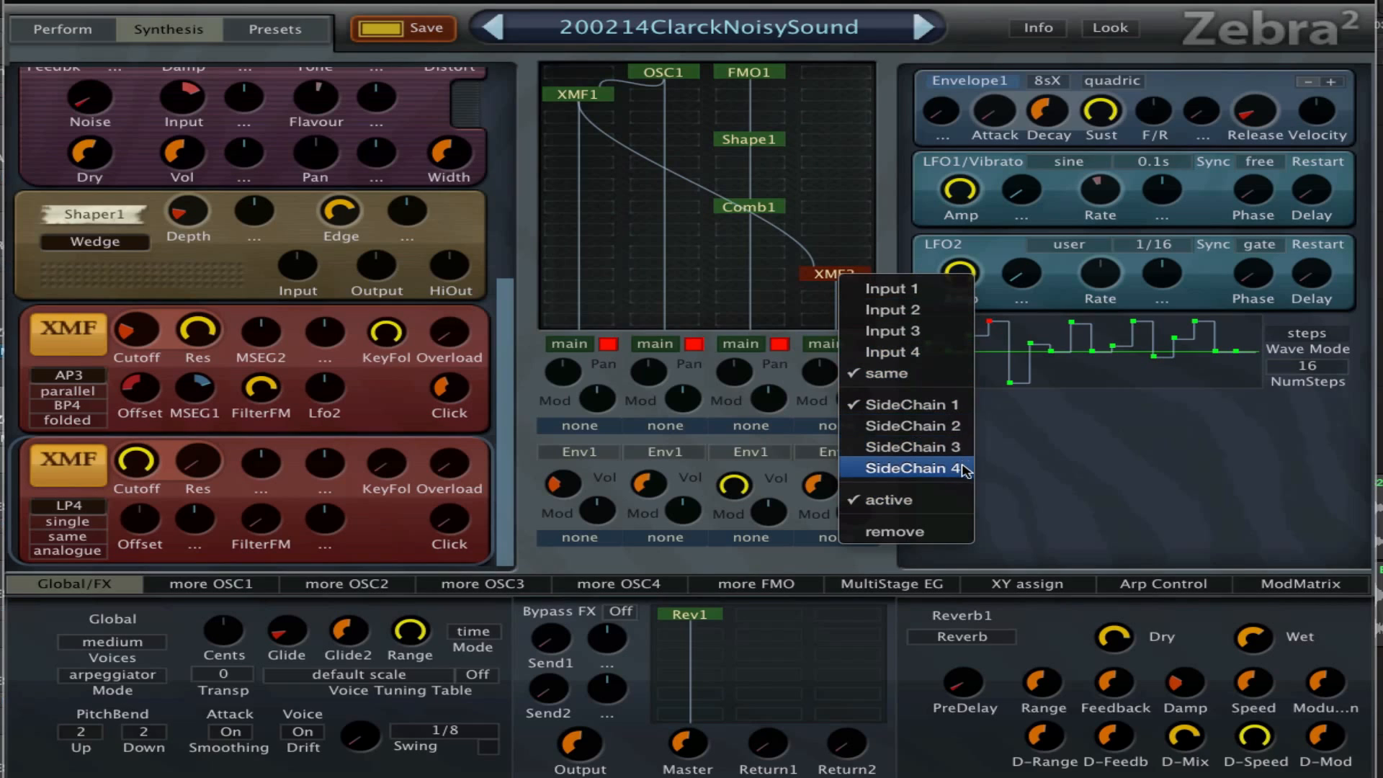
pyautogui.click(910, 468)
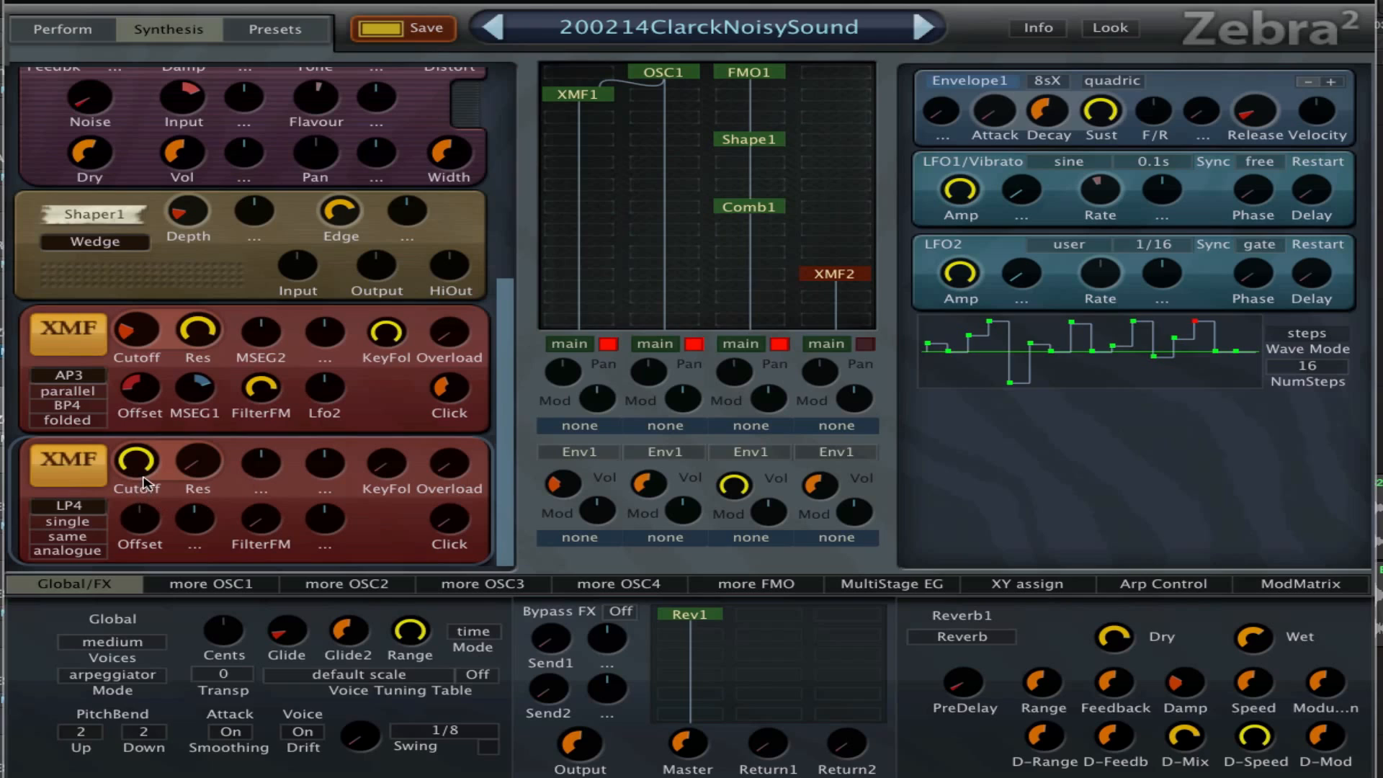
# Set XMF2's cutoff to 15, its resonance to maximum and its Click to 30, and lower the fourth lane's volume
pyautogui.moveTo(144, 478); pyautogui.dragTo(303, 477)
pyautogui.moveTo(216, 470); pyautogui.dragTo(147, 532)
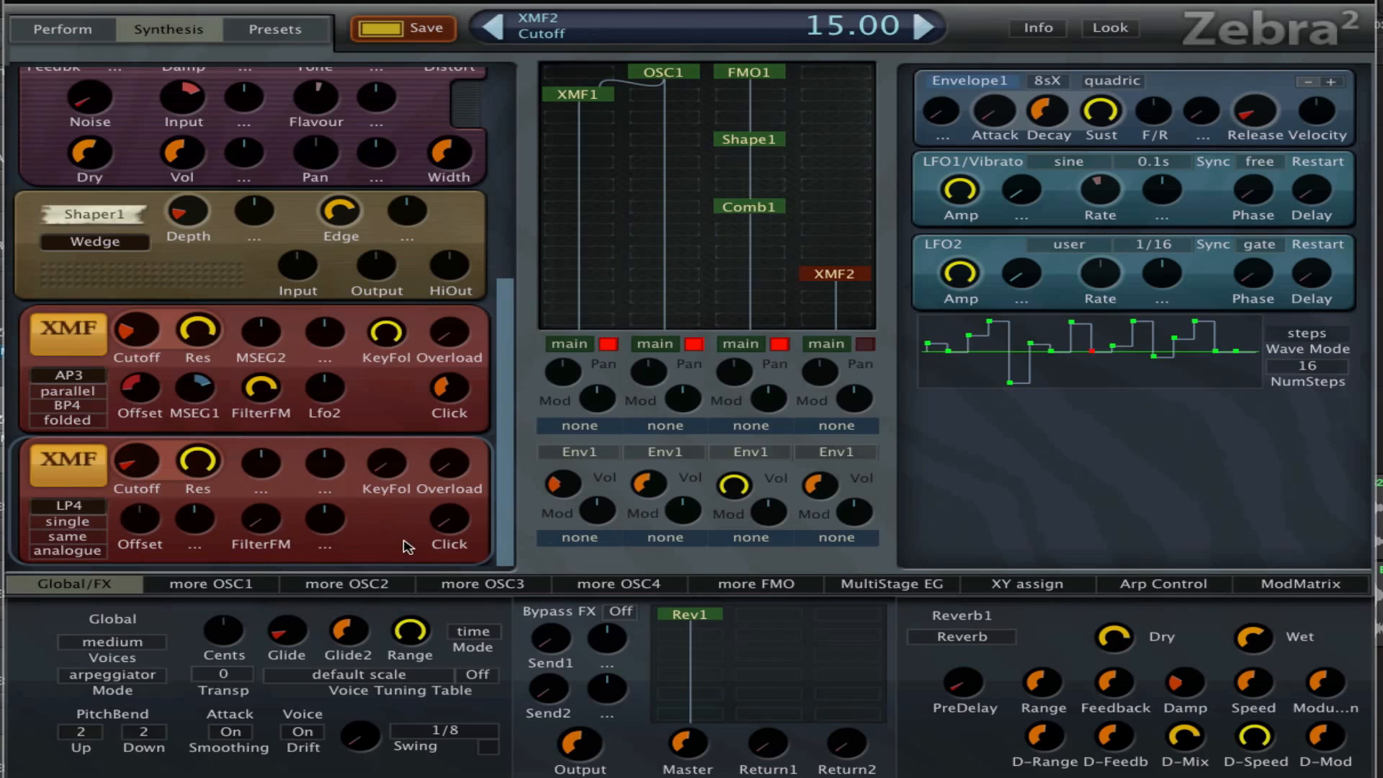
pyautogui.moveTo(464, 528); pyautogui.dragTo(465, 508)
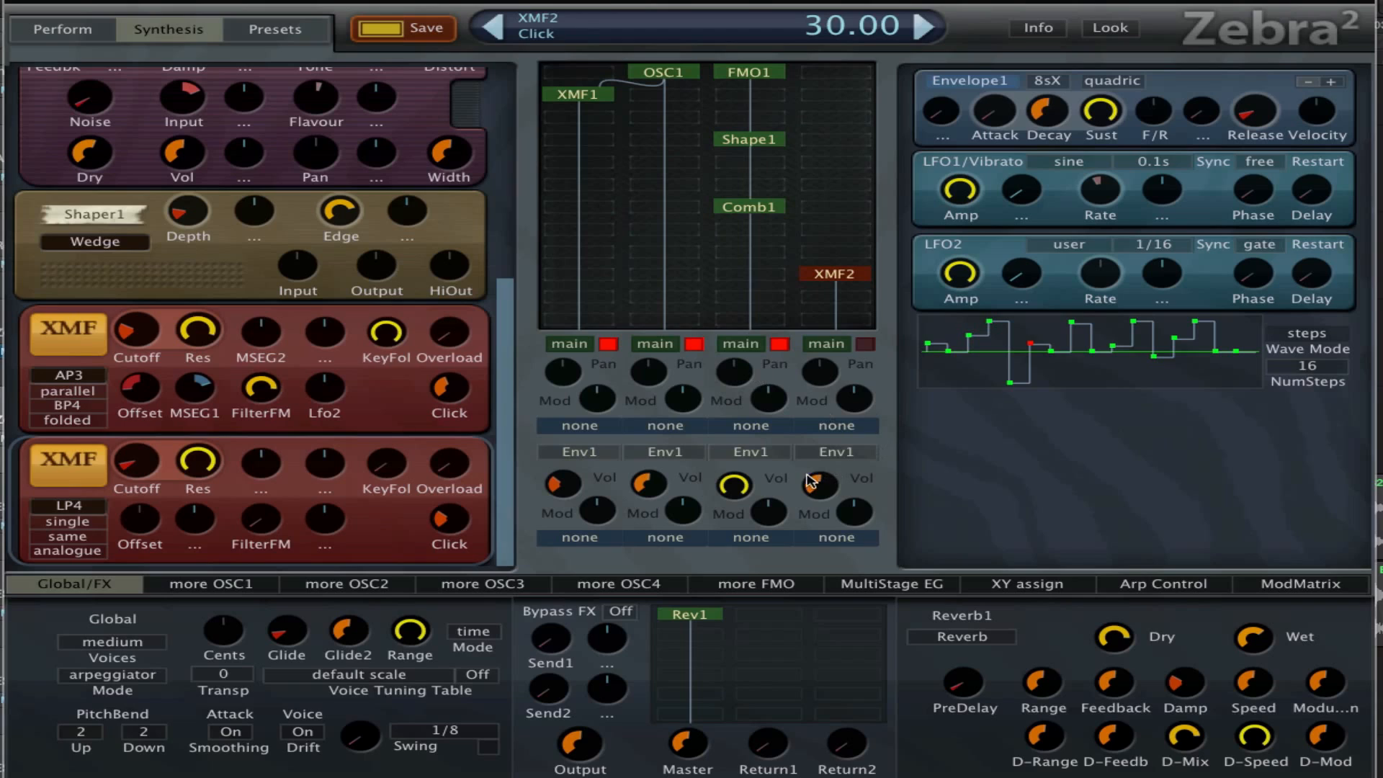
pyautogui.moveTo(819, 484); pyautogui.dragTo(848, 715)
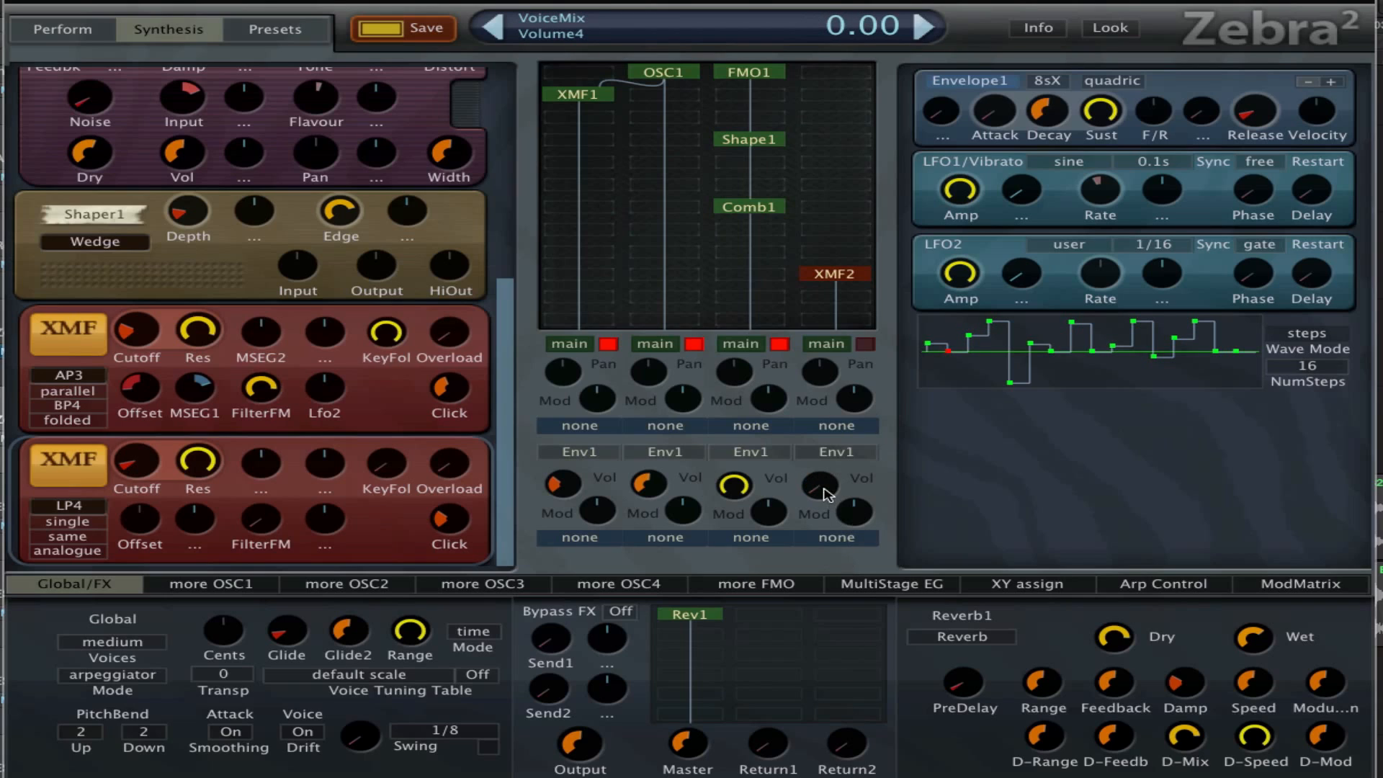
pyautogui.moveTo(823, 488); pyautogui.dragTo(854, 402)
# Raise XMF2's cutoff to about 77, try Click at 53, and reduce Click to 0
pyautogui.moveTo(134, 468); pyautogui.dragTo(142, 461)
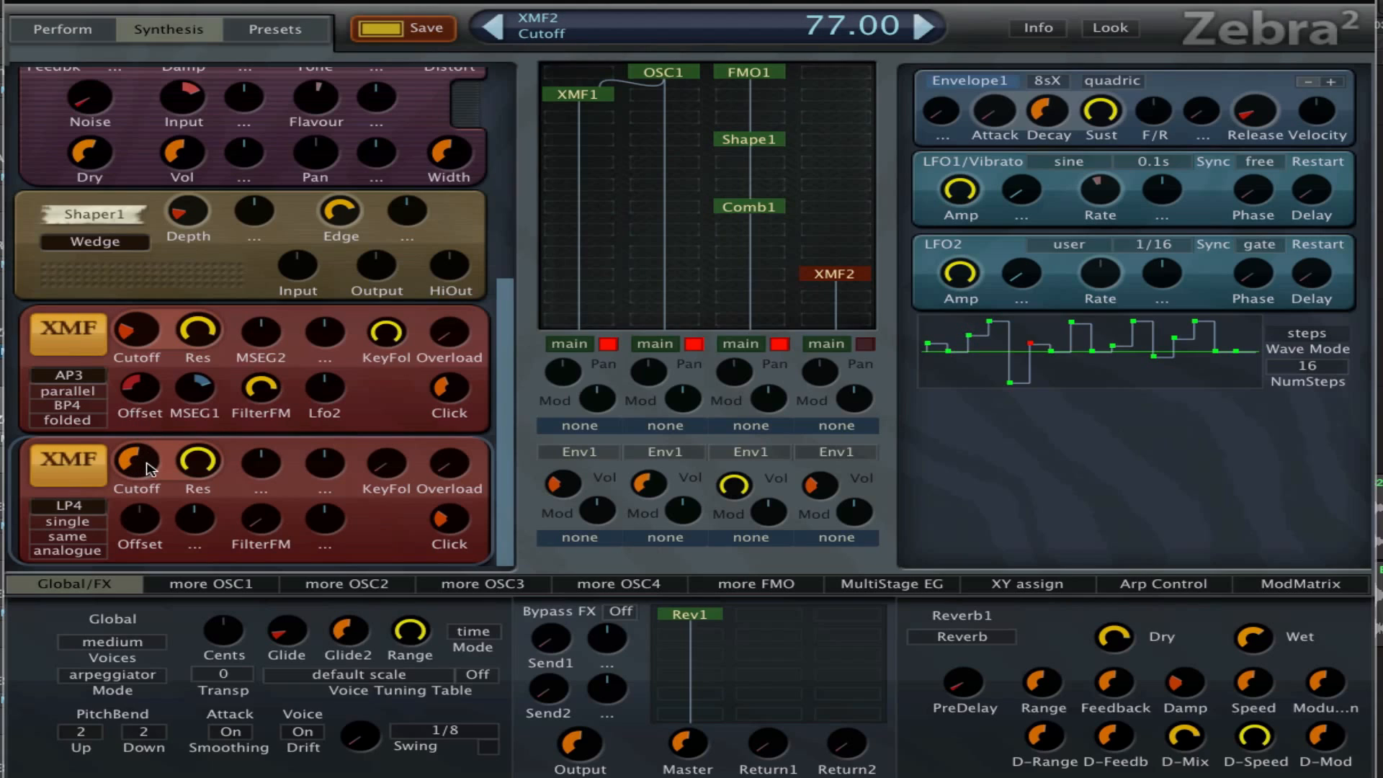
pyautogui.moveTo(452, 537); pyautogui.dragTo(456, 504)
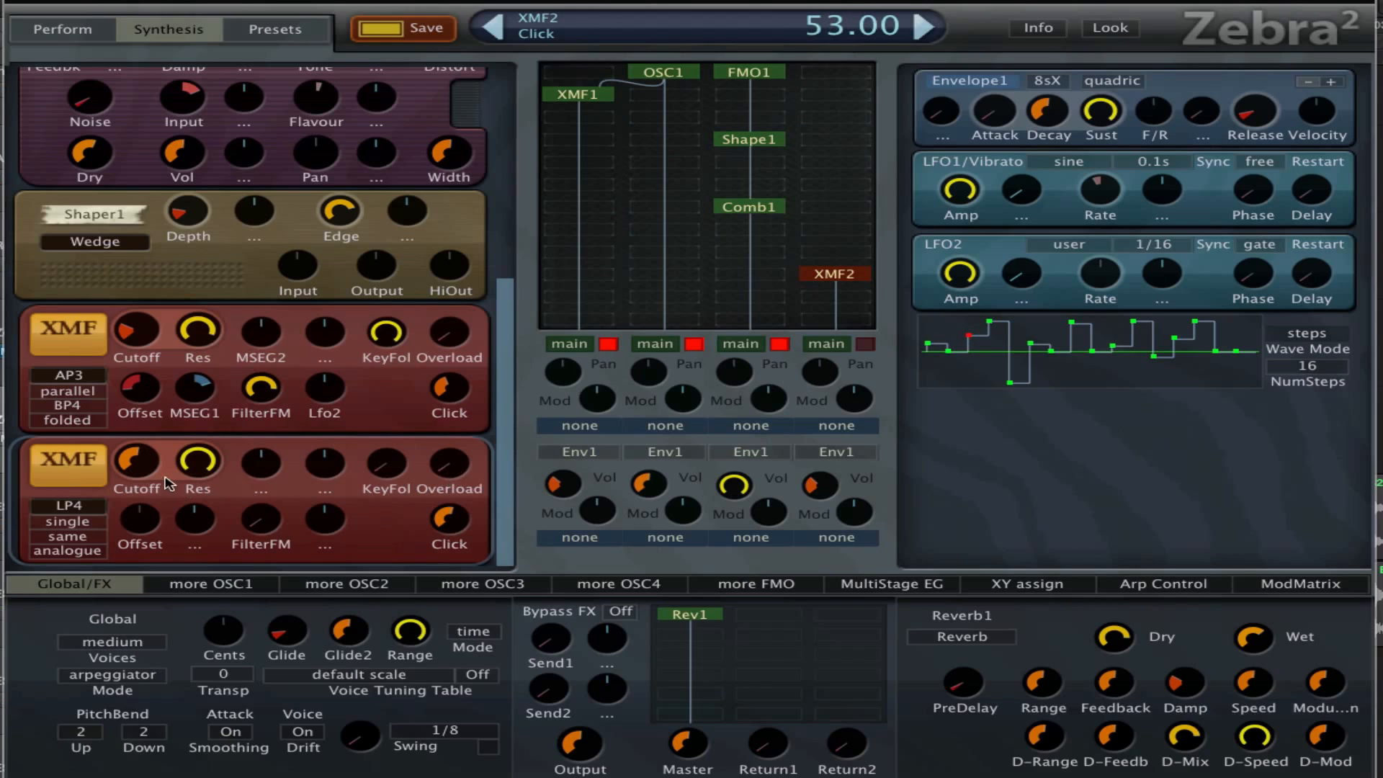
pyautogui.moveTo(136, 465)
pyautogui.mouseDown()
pyautogui.moveTo(144, 508)
pyautogui.moveTo(155, 447)
pyautogui.mouseUp()
pyautogui.moveTo(461, 512); pyautogui.dragTo(468, 601)
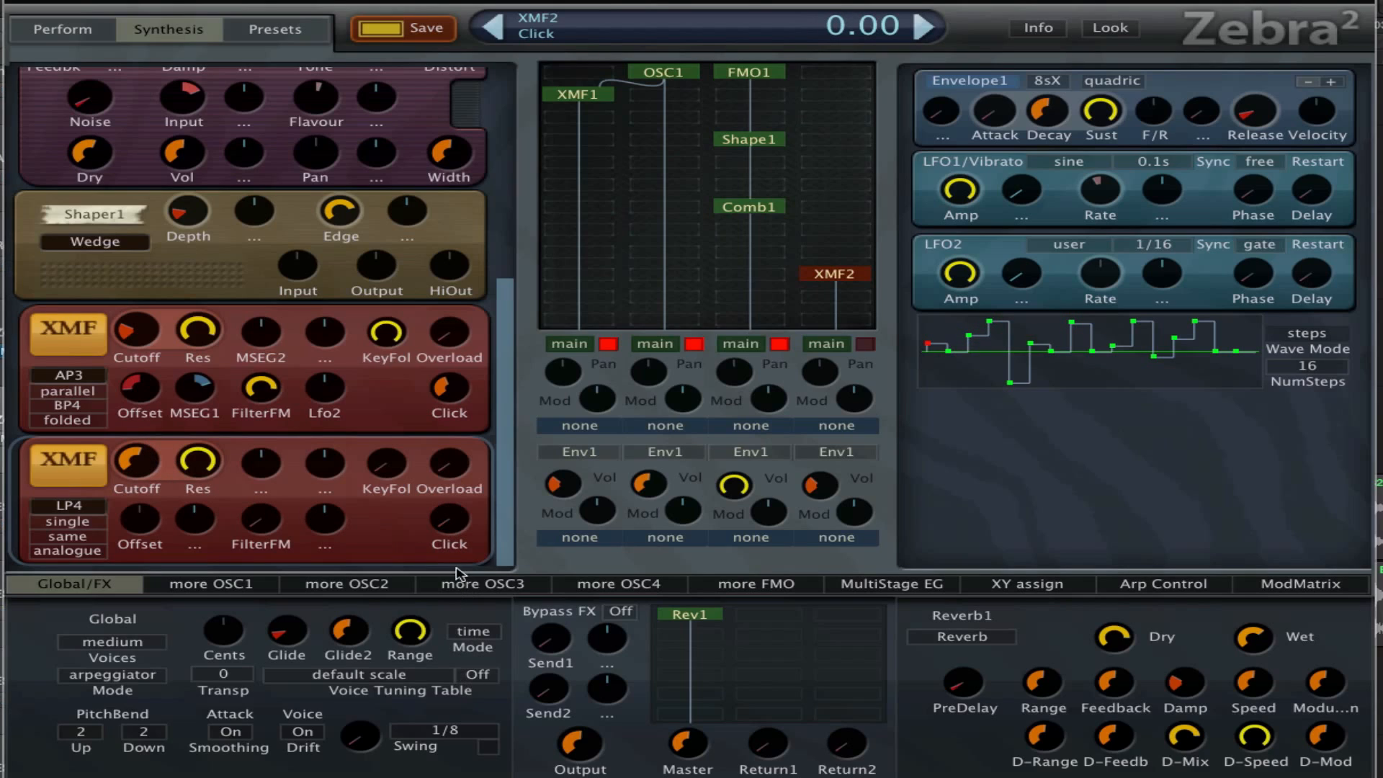
# Deactivate and remove the XMF2 module from the fourth lane, and unmute the first and third lanes
pyautogui.doubleClick(850, 278)
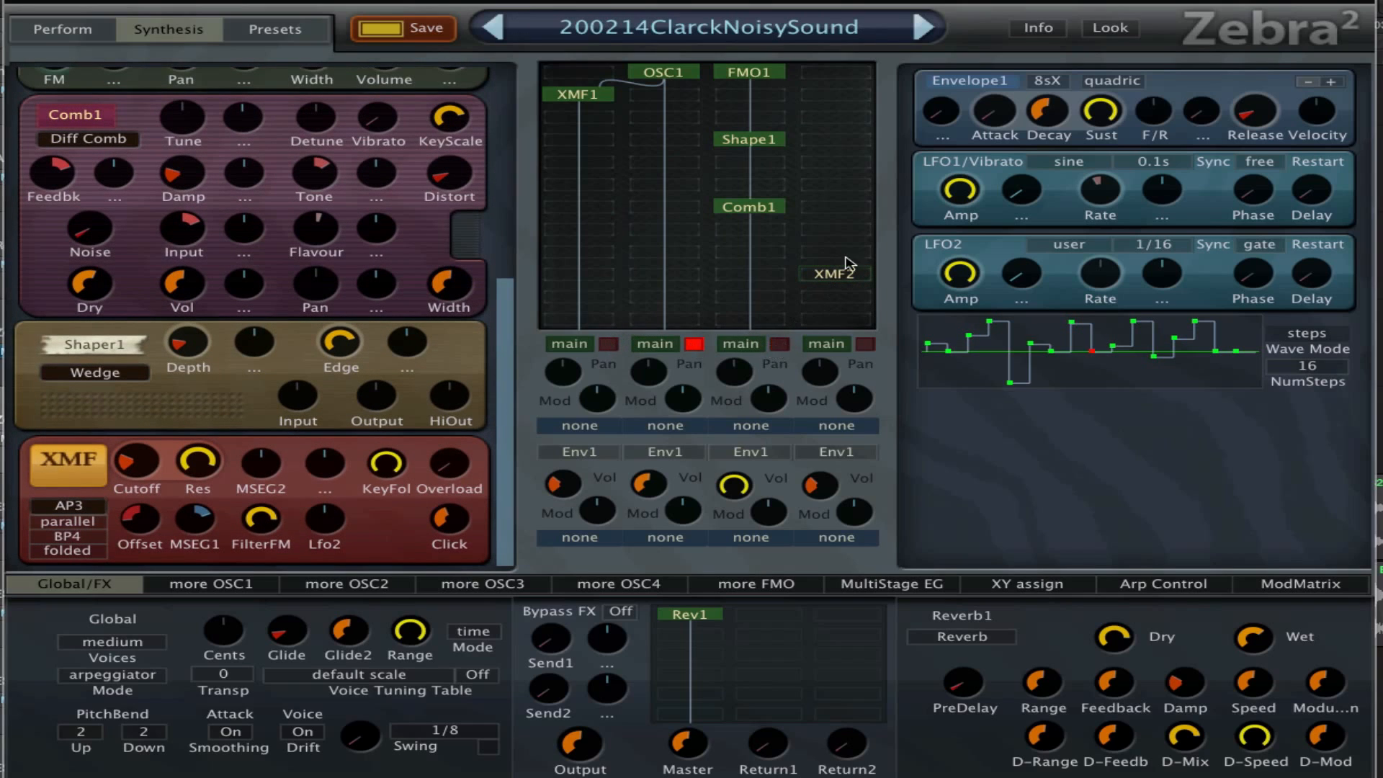
pyautogui.rightClick(850, 279)
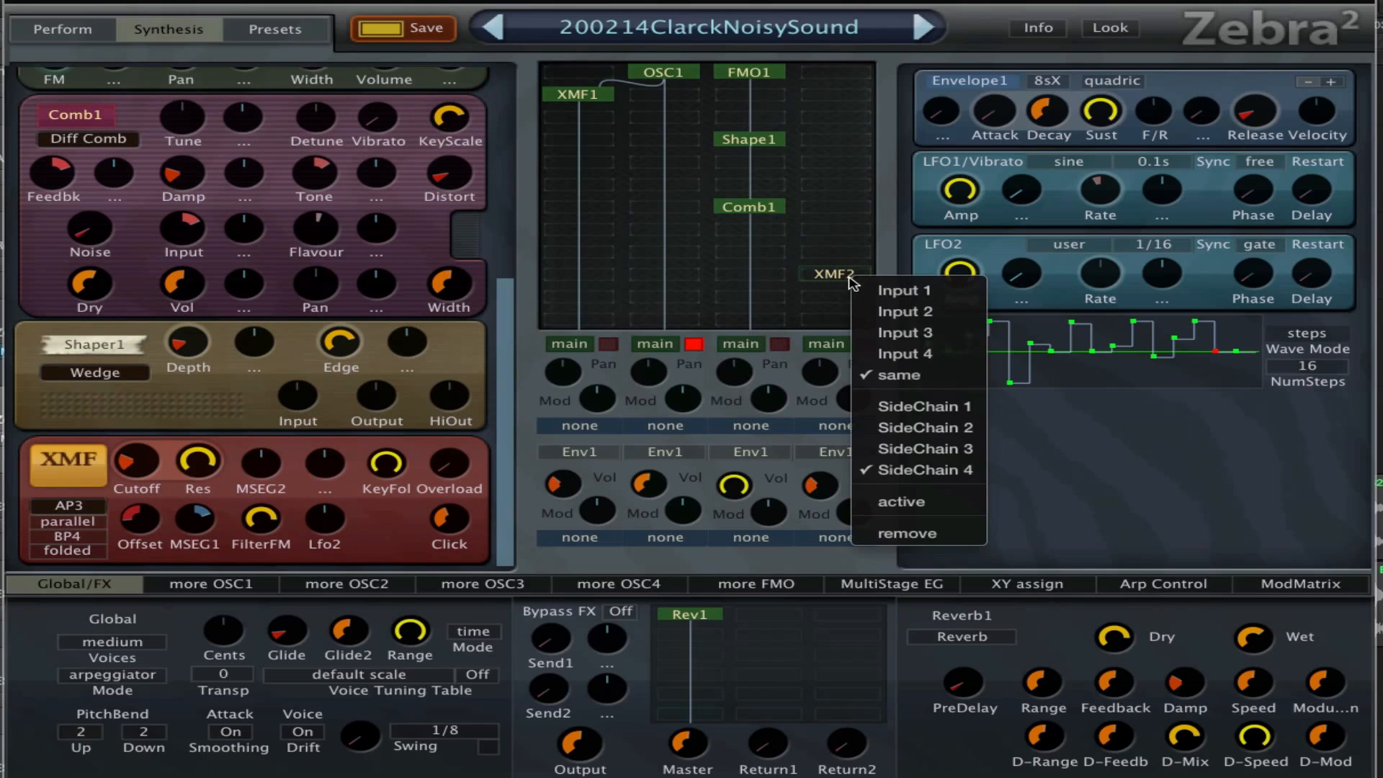
pyautogui.click(936, 533)
# Select the XMF1 module and review its filter model options, keeping folded
pyautogui.click(581, 94)
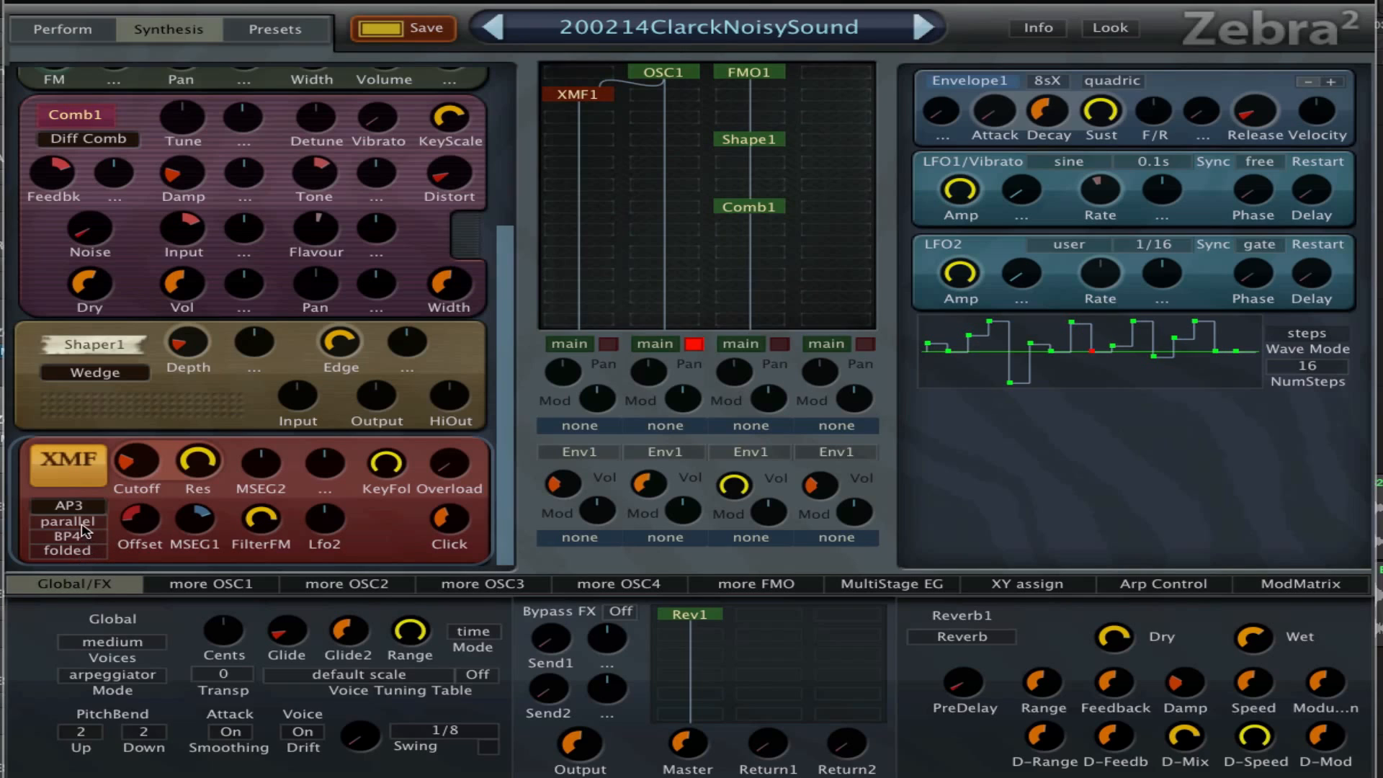
pyautogui.click(102, 552)
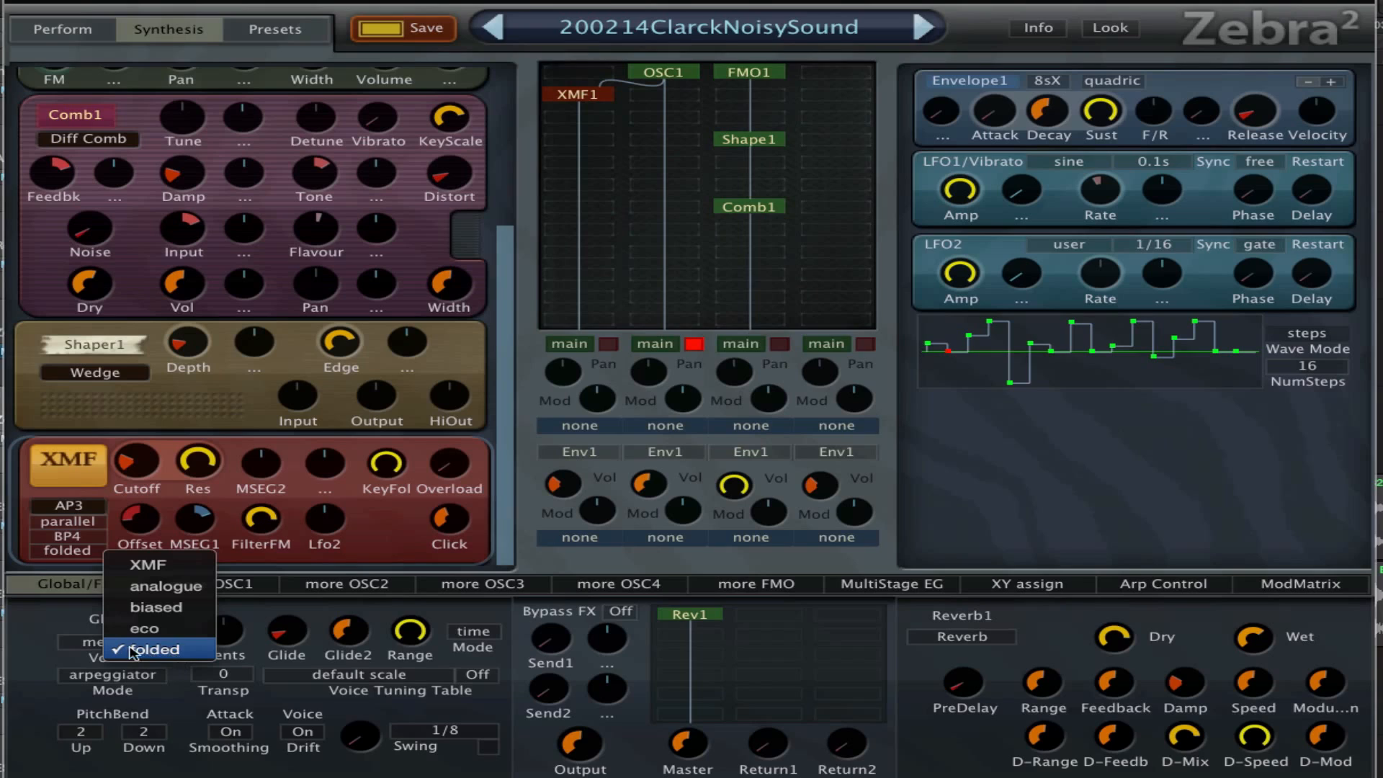
pyautogui.click(148, 652)
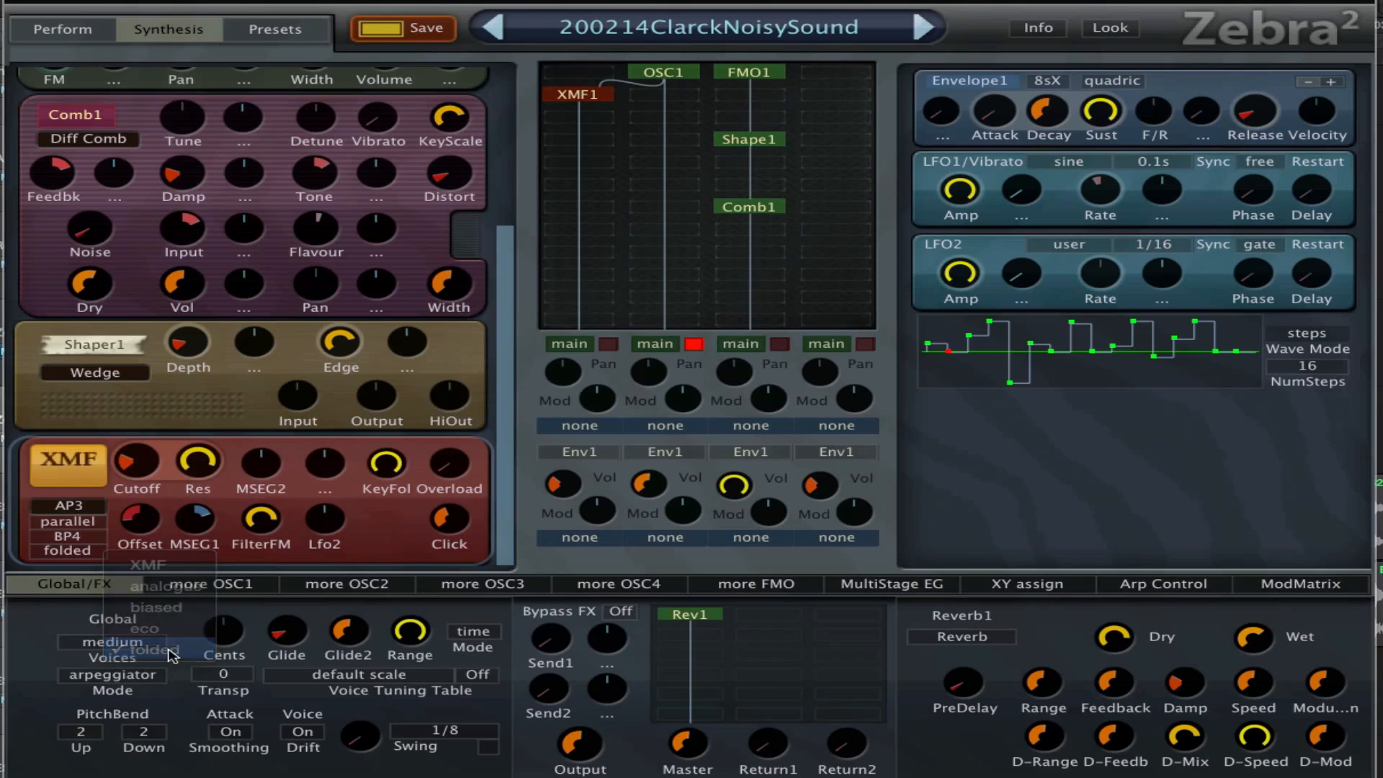
# Recheck XMF1's filter model choices, keeping folded, and inspect its frequency offset value
pyautogui.click(72, 555)
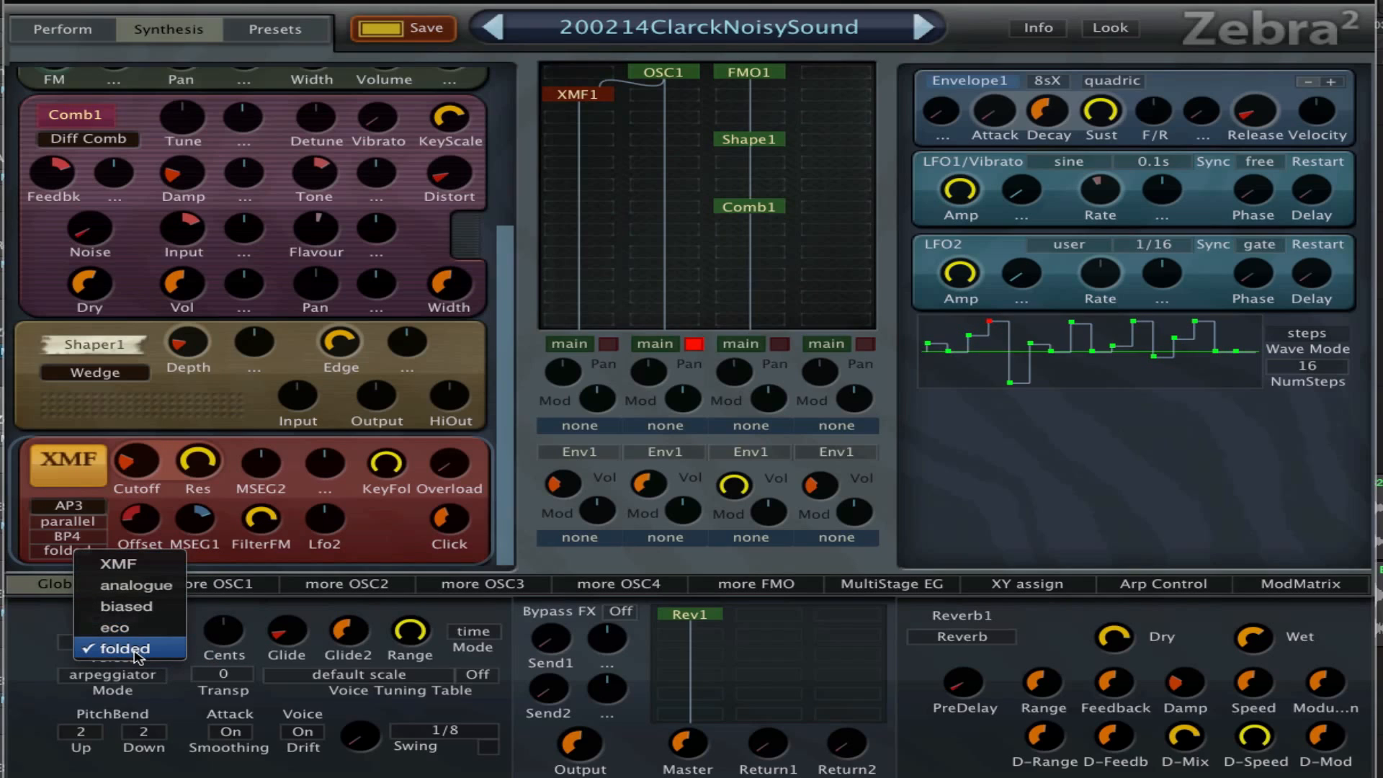
pyautogui.click(135, 652)
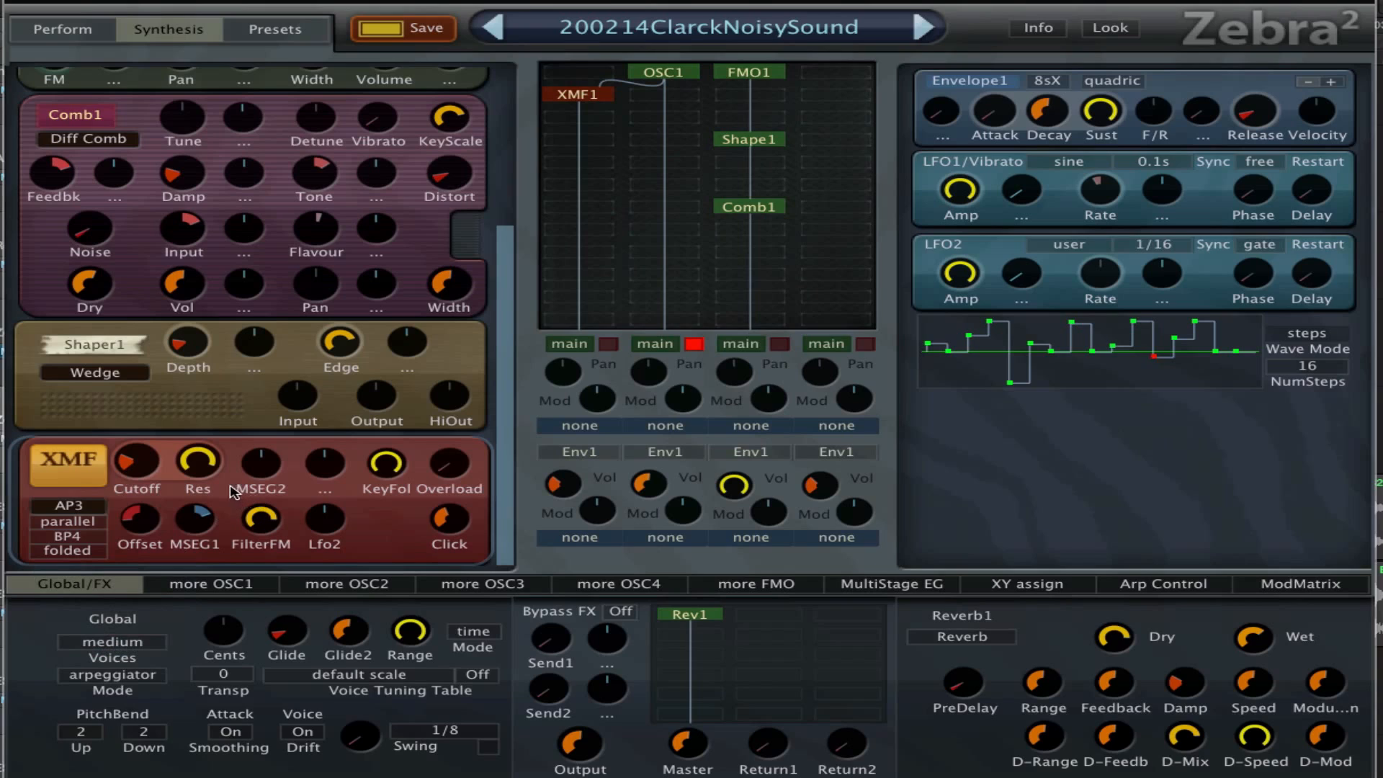
pyautogui.click(92, 552)
pyautogui.click(38, 614)
pyautogui.click(141, 521)
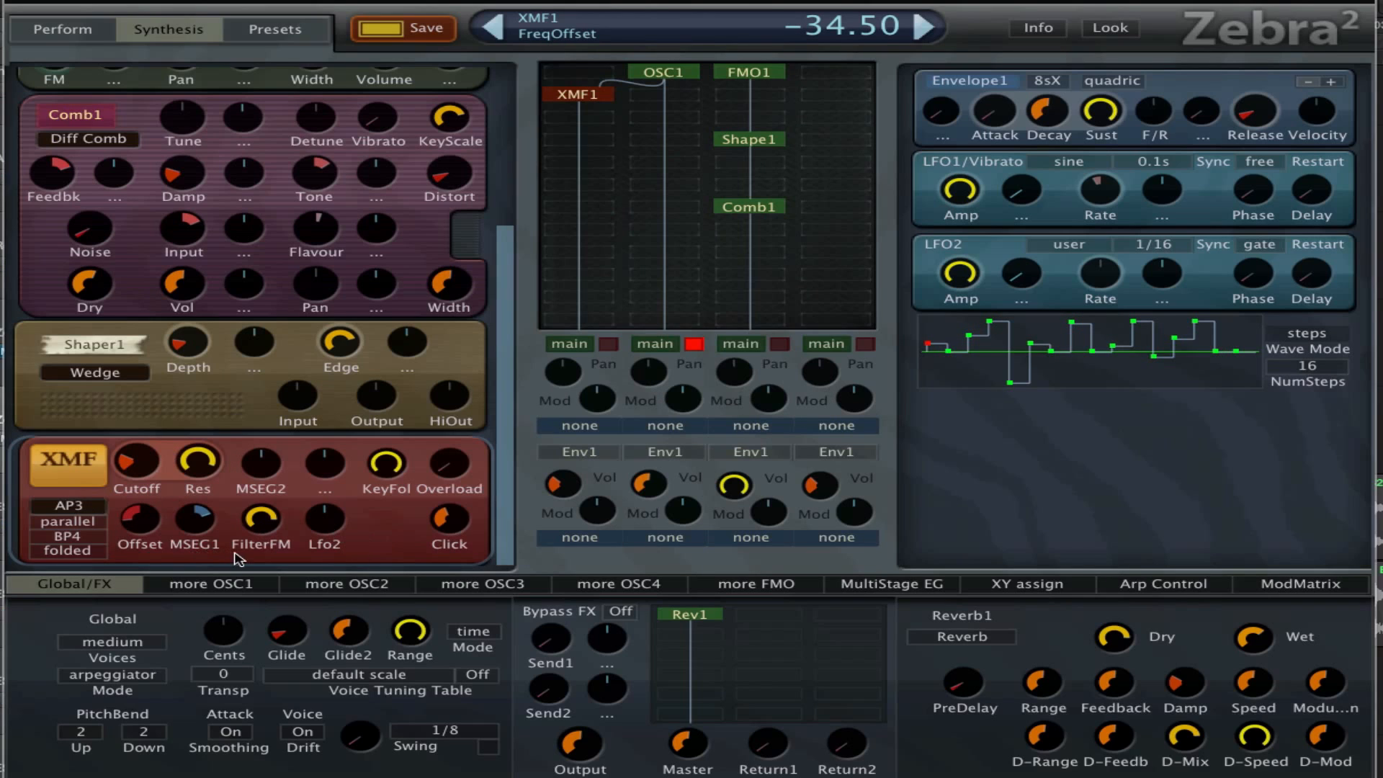
# Inspect XMF1's offset modulation amount and the full length of the MSEG1 envelope driving it
pyautogui.click(206, 532)
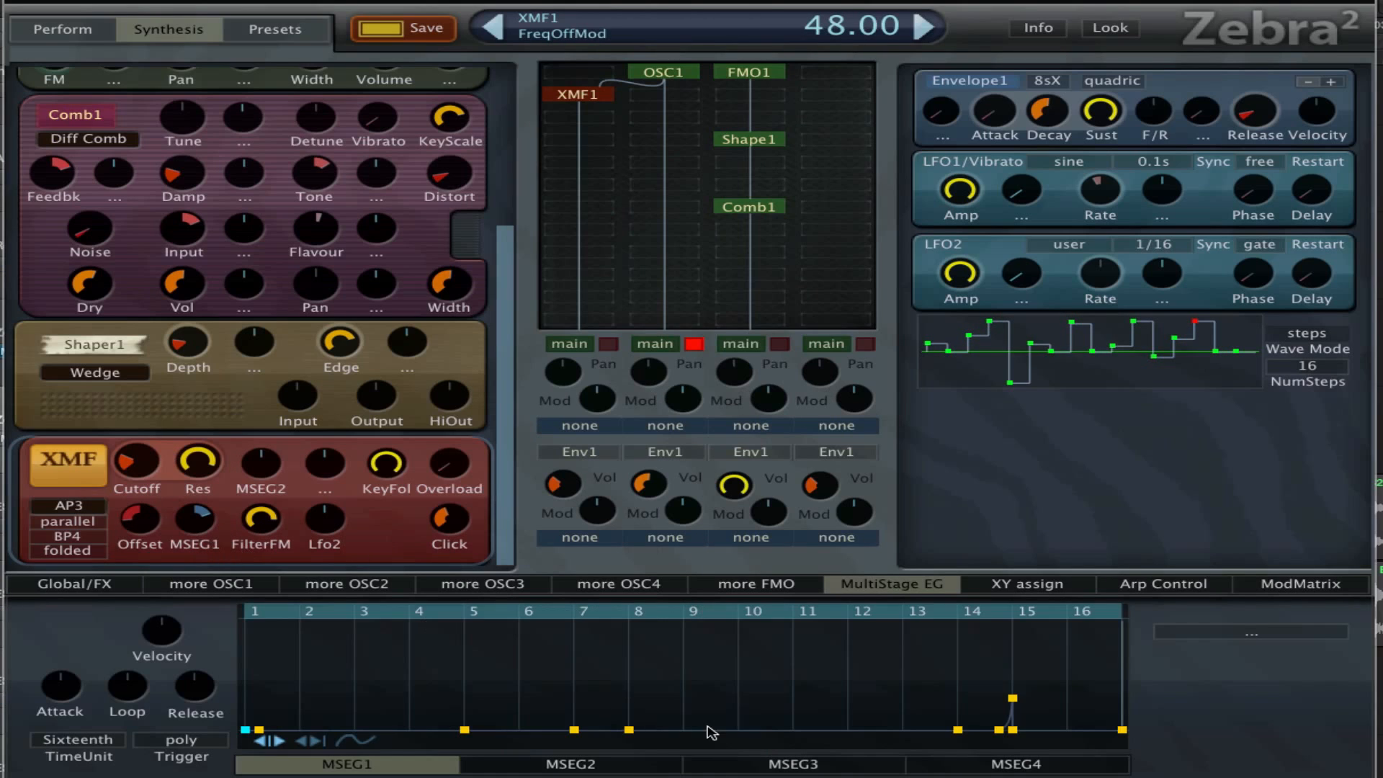
pyautogui.moveTo(652, 691); pyautogui.dragTo(810, 413)
pyautogui.moveTo(470, 643); pyautogui.dragTo(727, 679)
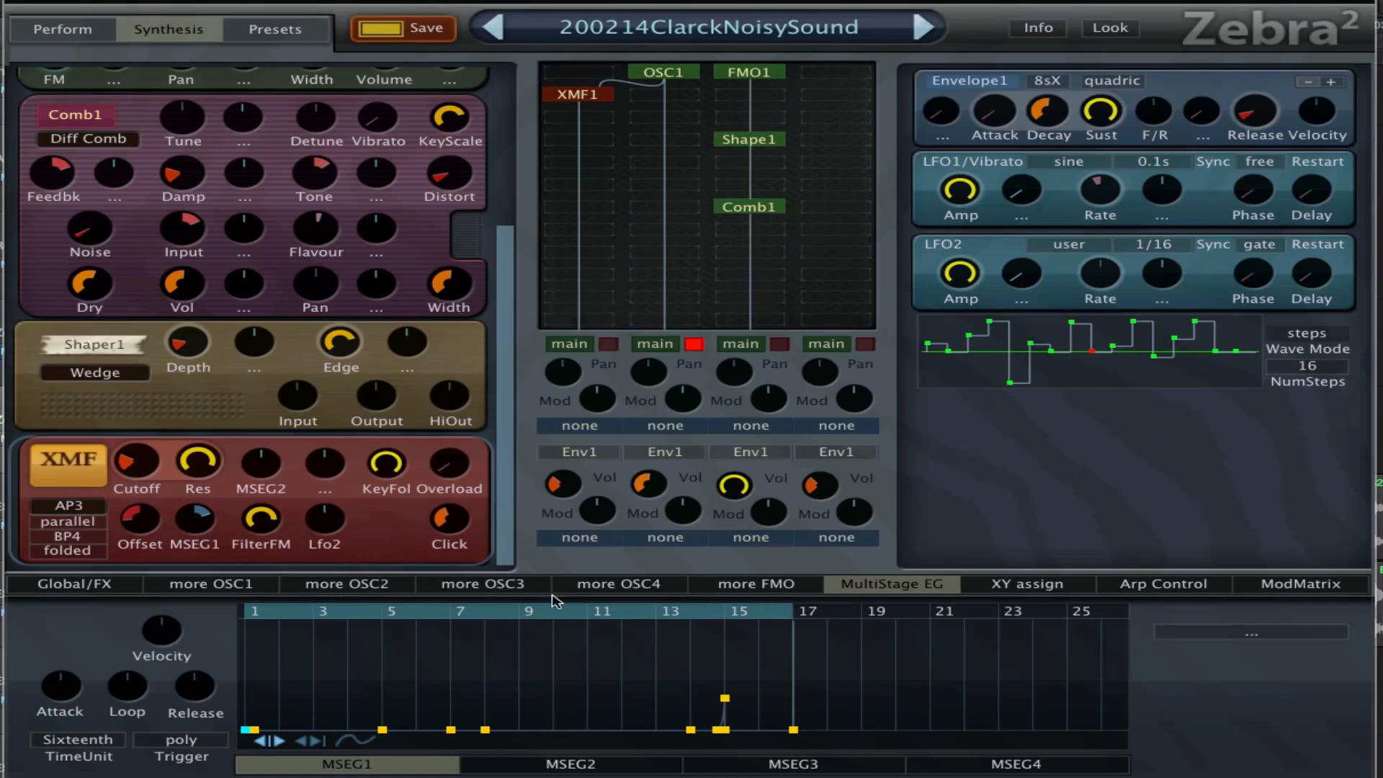
# Set the XMF1 modulation sources assigned to Lfo2 and MSEG2 to none
pyautogui.click(316, 533)
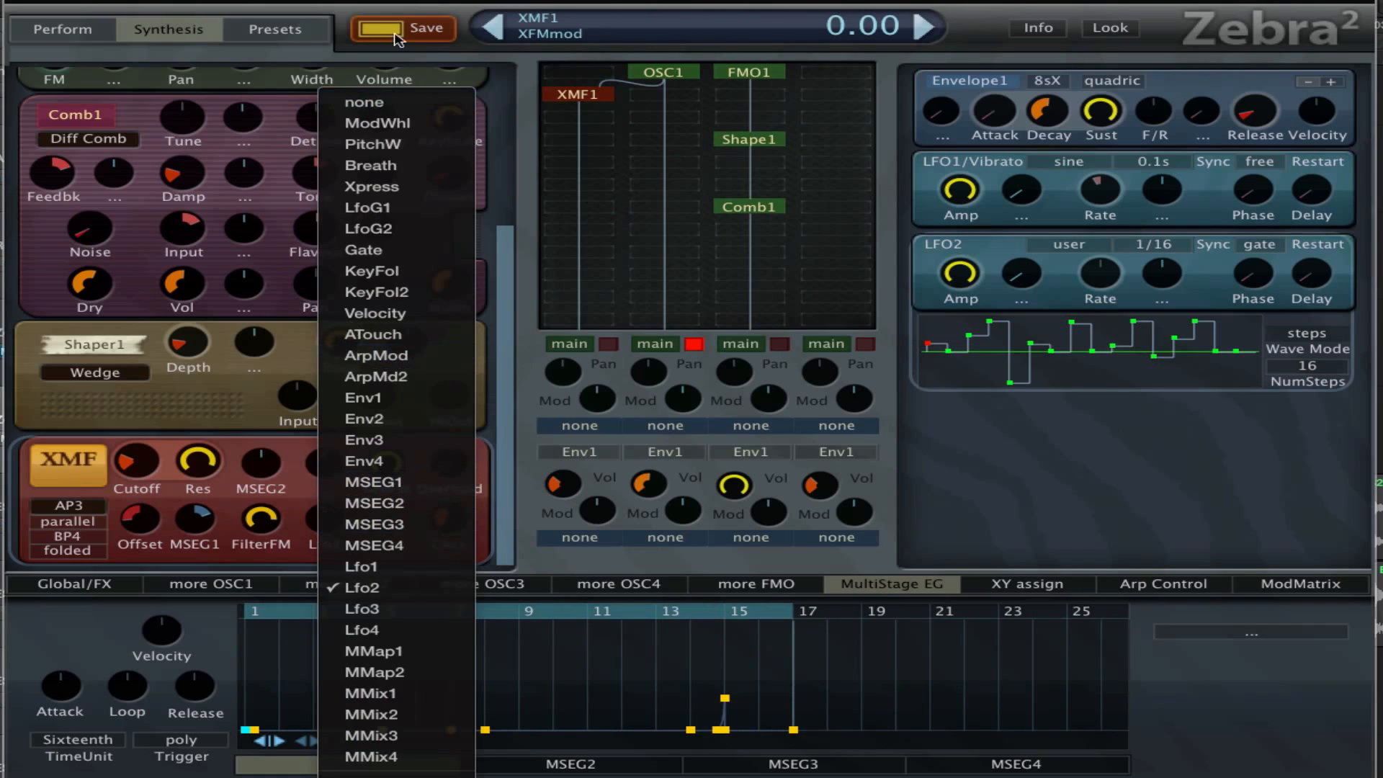
pyautogui.click(384, 105)
pyautogui.click(261, 468)
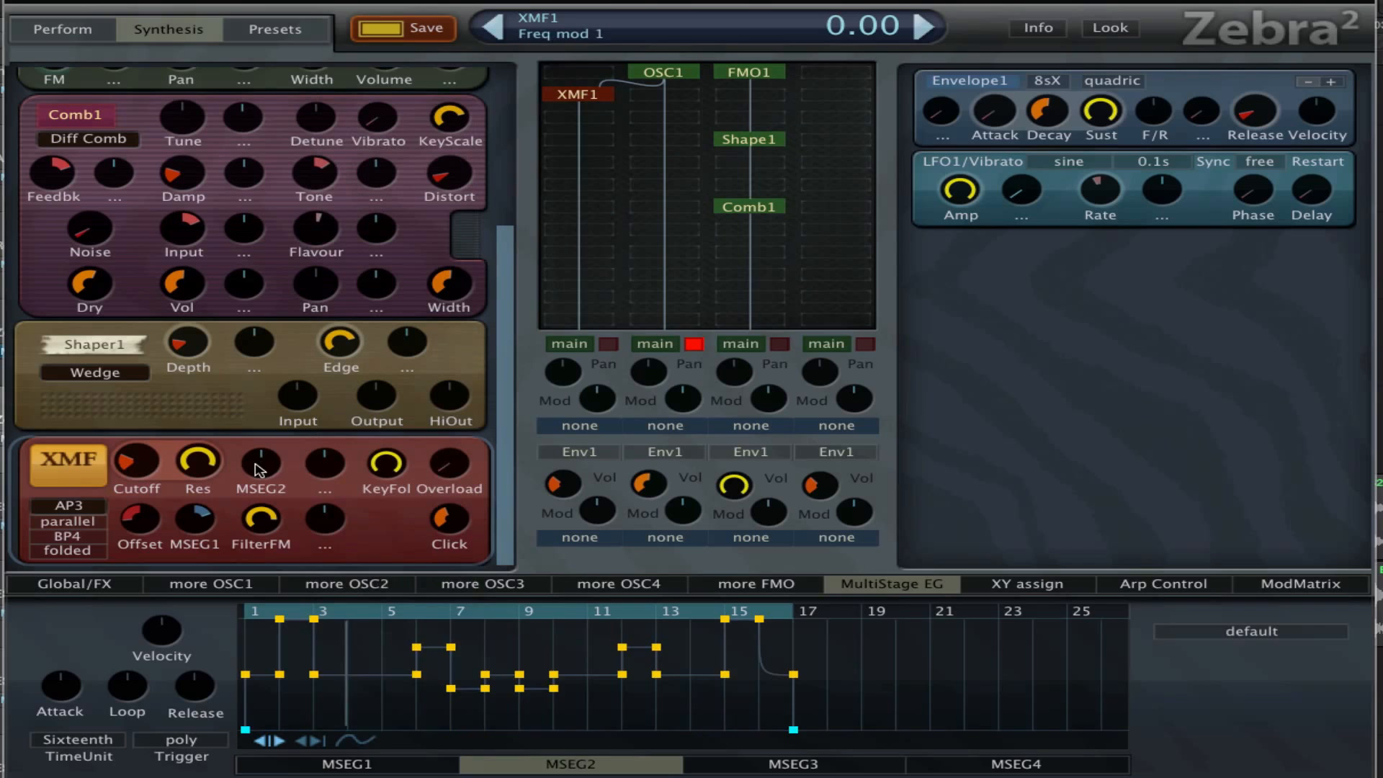
pyautogui.click(261, 490)
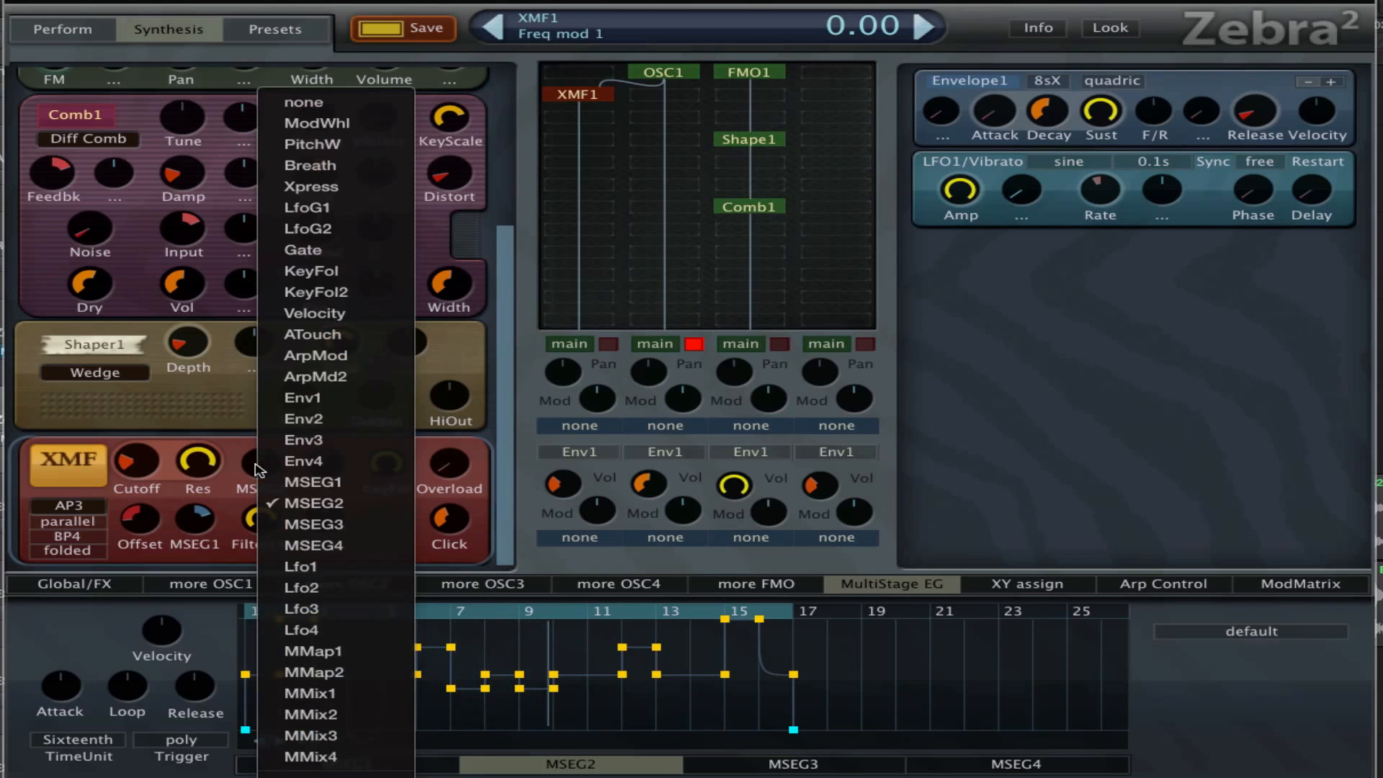
pyautogui.click(293, 107)
# Examine the MSEG1 envelope shape and check XMF1's Click and FilterFM amounts
pyautogui.click(349, 761)
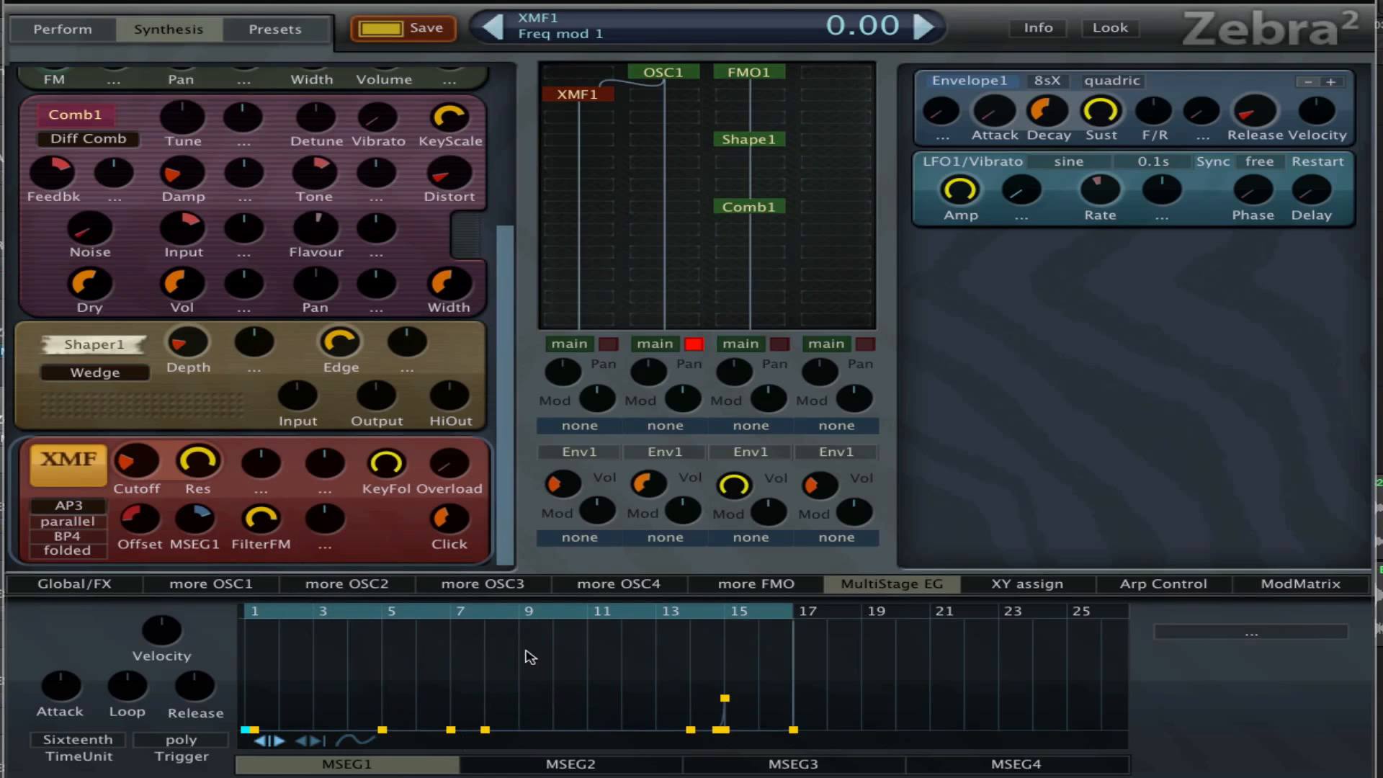
pyautogui.moveTo(526, 650); pyautogui.dragTo(517, 702)
pyautogui.moveTo(601, 662)
pyautogui.mouseDown()
pyautogui.moveTo(474, 717)
pyautogui.moveTo(459, 738)
pyautogui.mouseUp()
pyautogui.moveTo(445, 681); pyautogui.dragTo(509, 608)
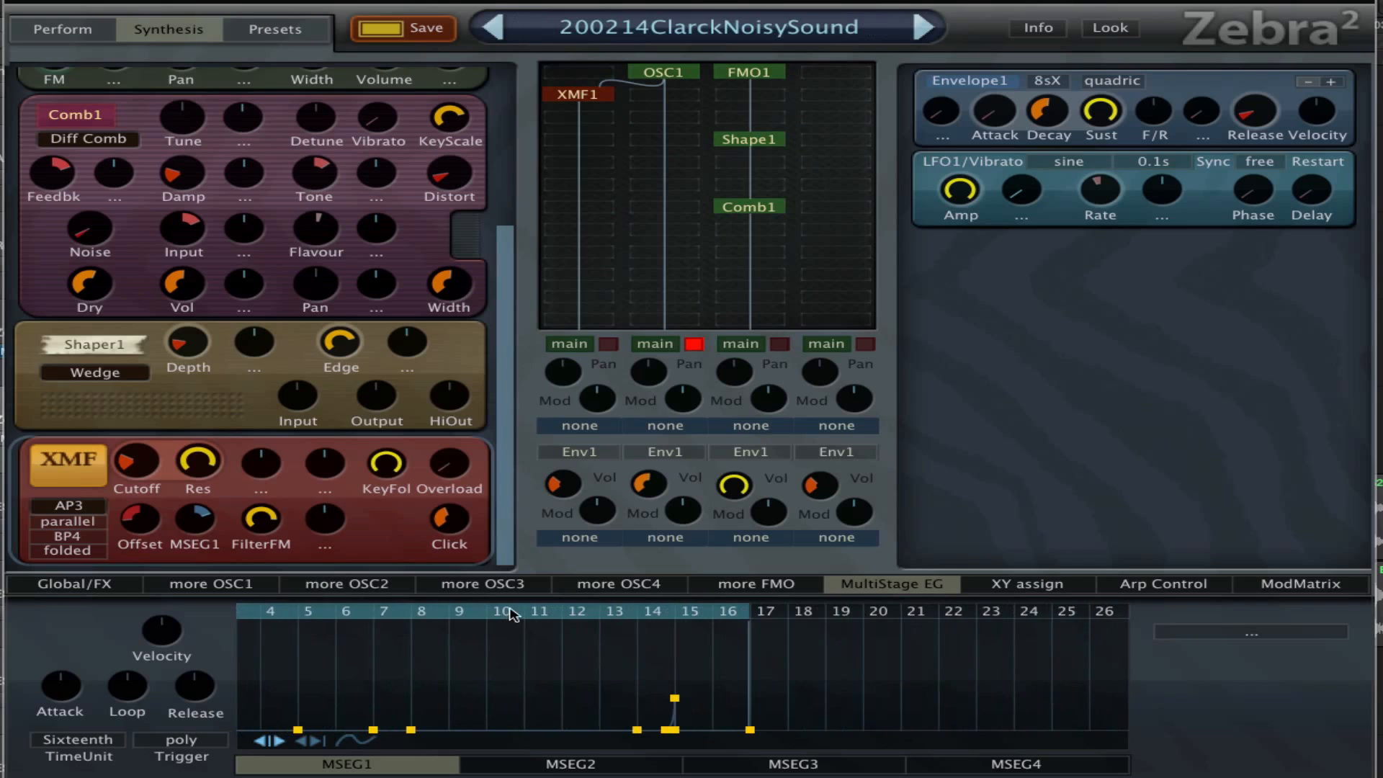
pyautogui.moveTo(599, 661); pyautogui.dragTo(896, 495)
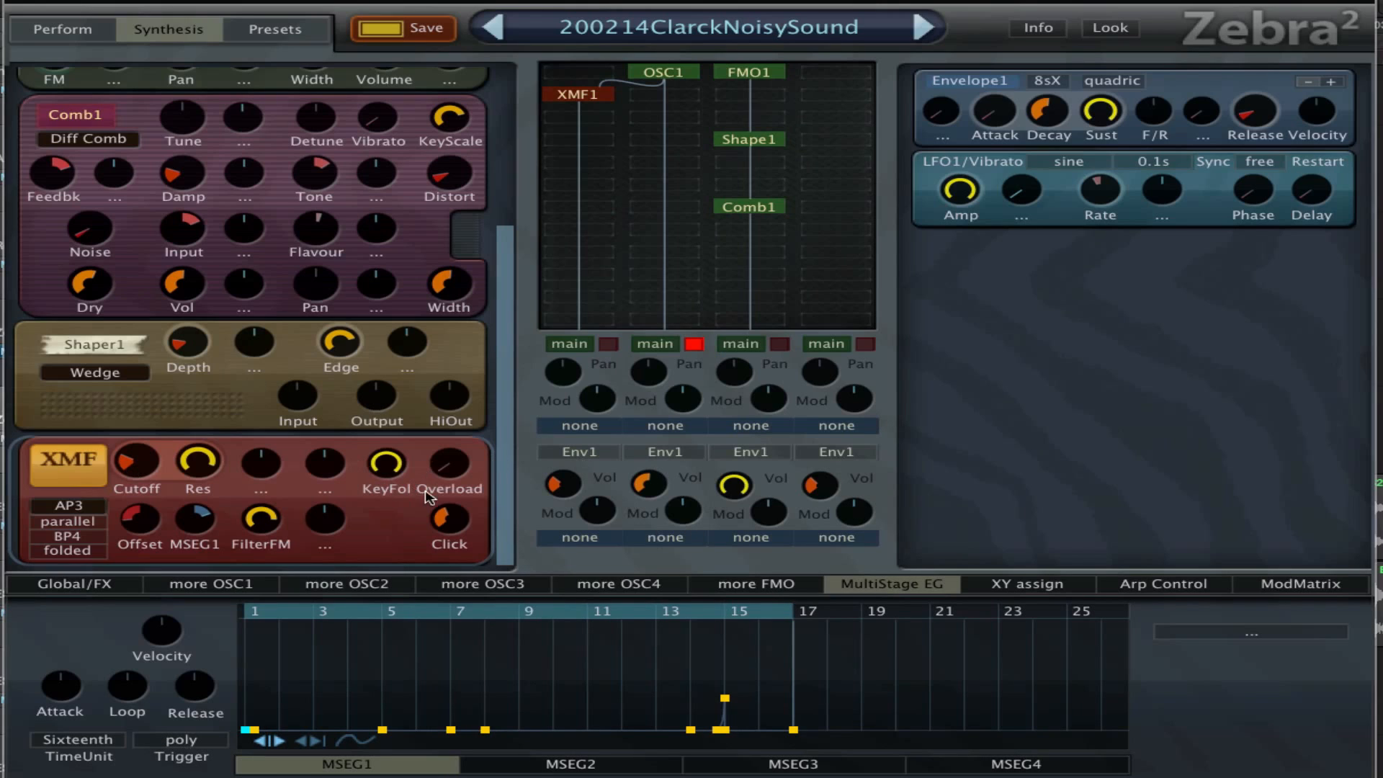
pyautogui.click(455, 514)
pyautogui.click(264, 528)
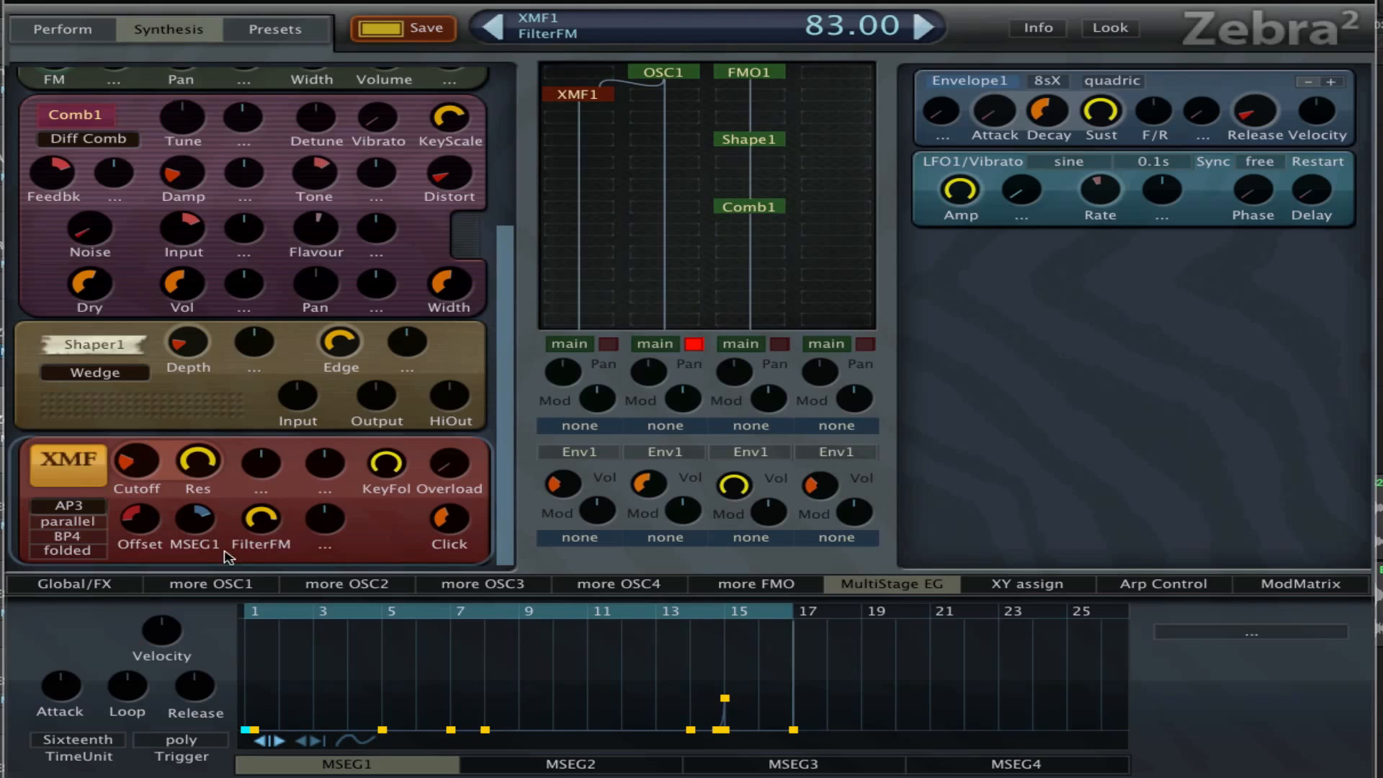
# Select OSC1 and inspect its Tune value, its oscillator effects and its phase settings
pyautogui.click(662, 75)
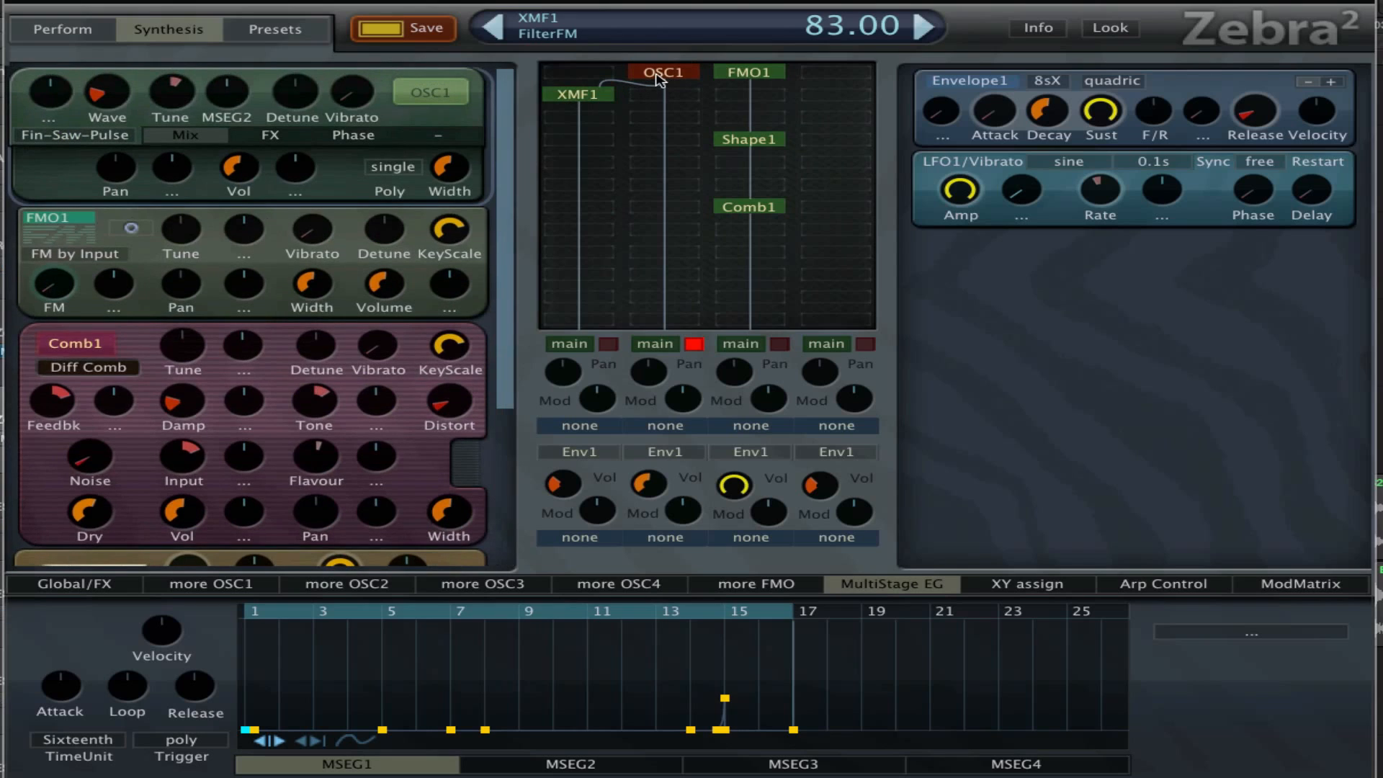
pyautogui.click(186, 99)
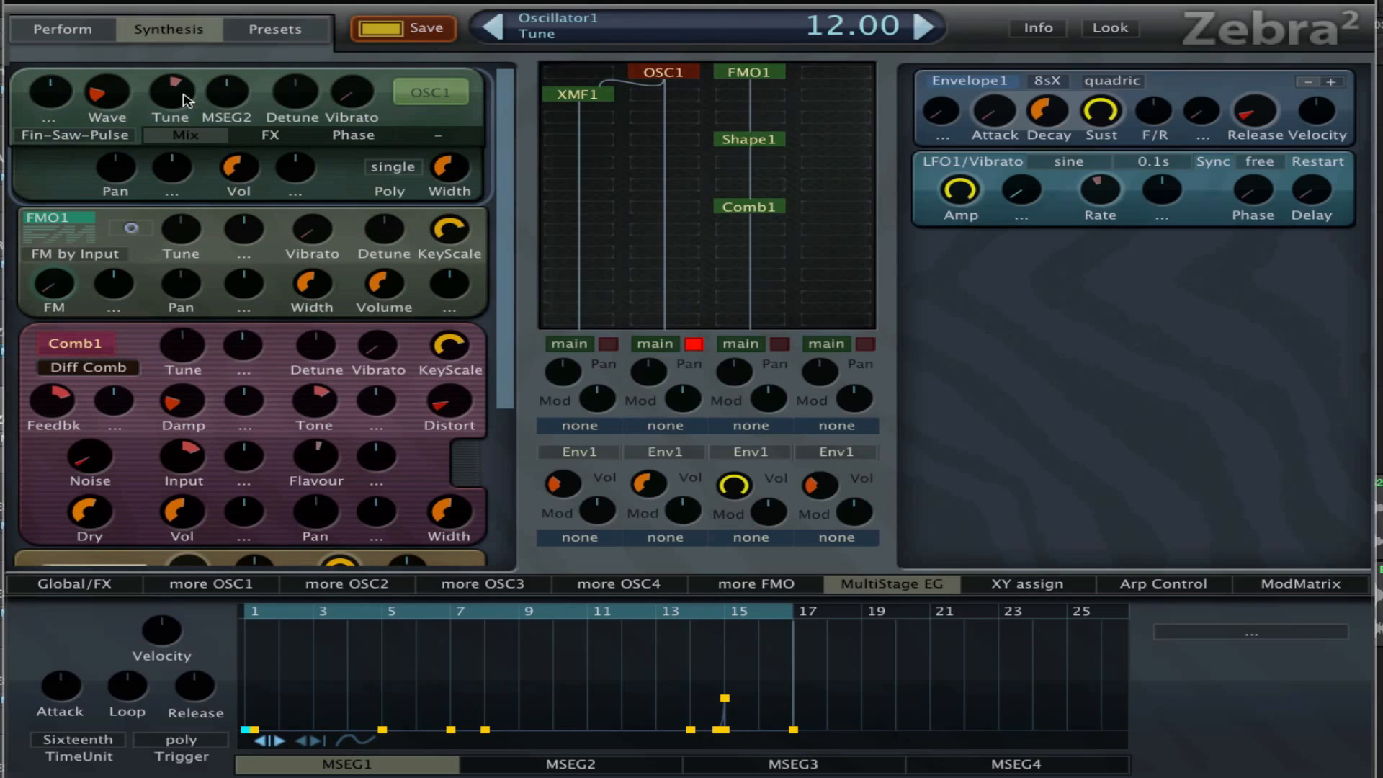
pyautogui.click(294, 137)
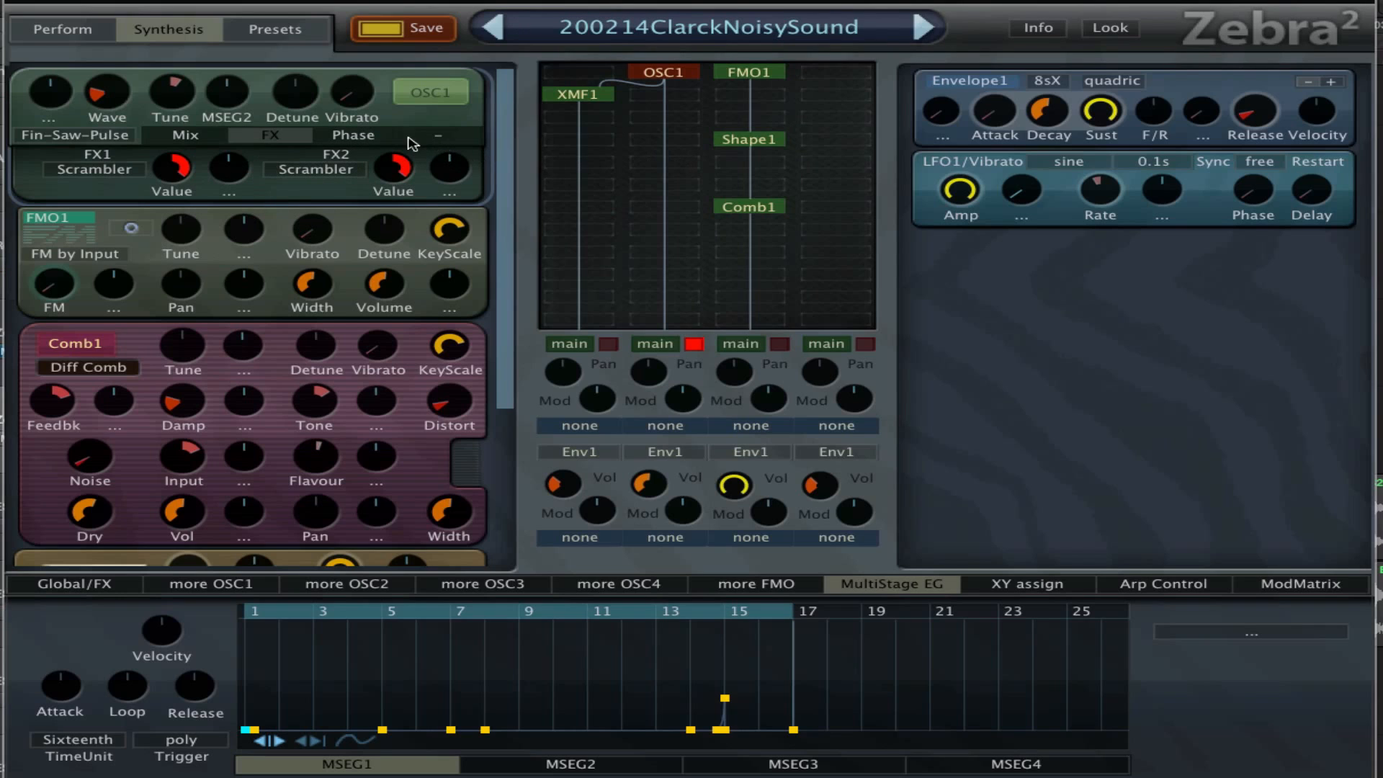
pyautogui.click(344, 141)
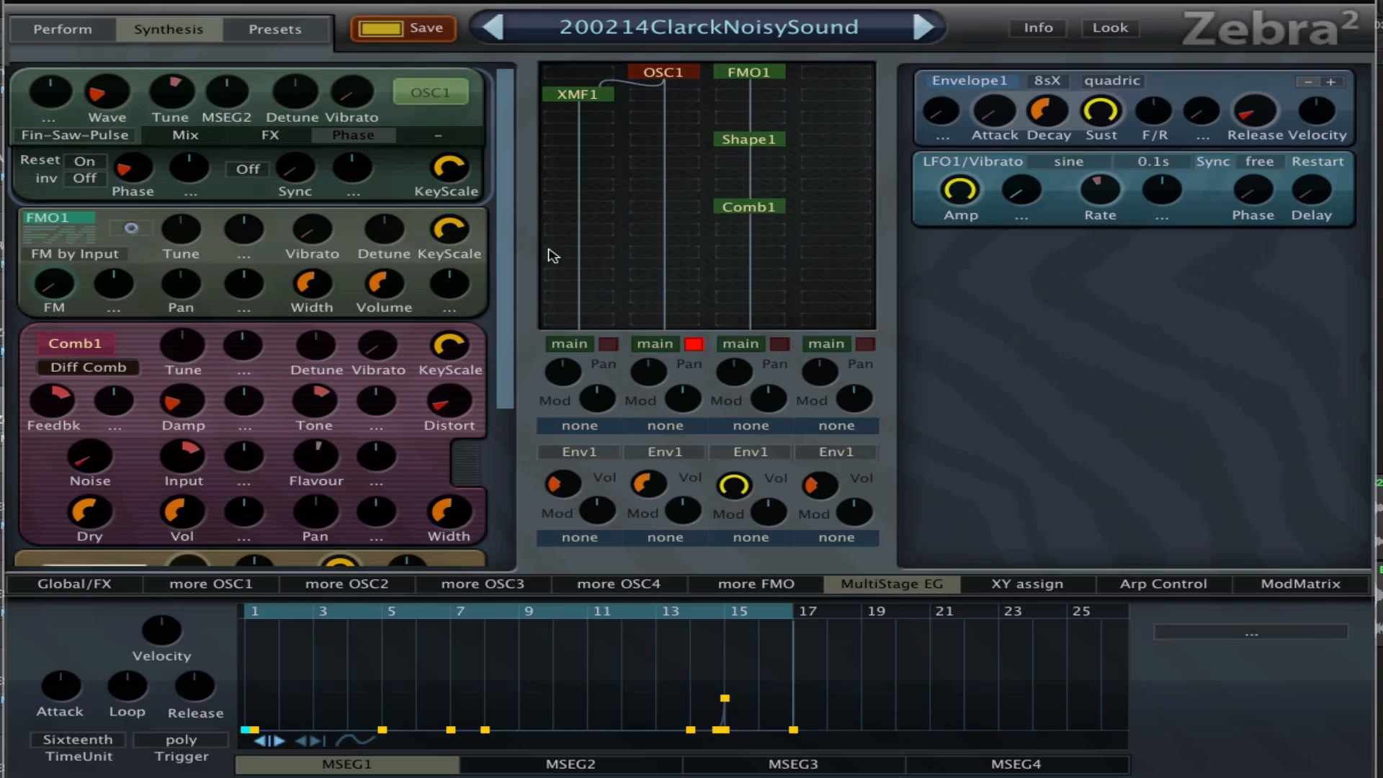
# Mute the third lane and adjust XMF1's FilterFM amount, trying 72.50
pyautogui.click(780, 344)
pyautogui.click(109, 584)
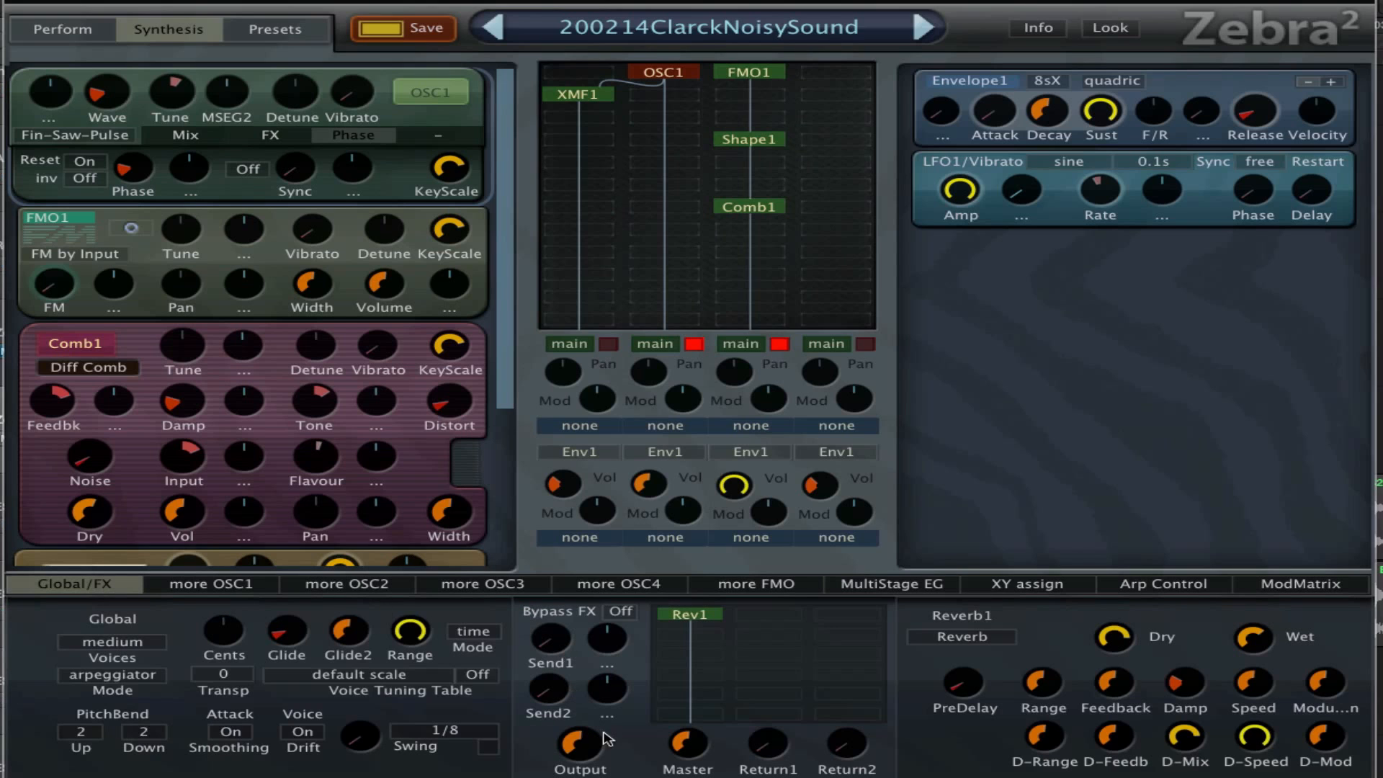
pyautogui.scroll(-5, 513, 402)
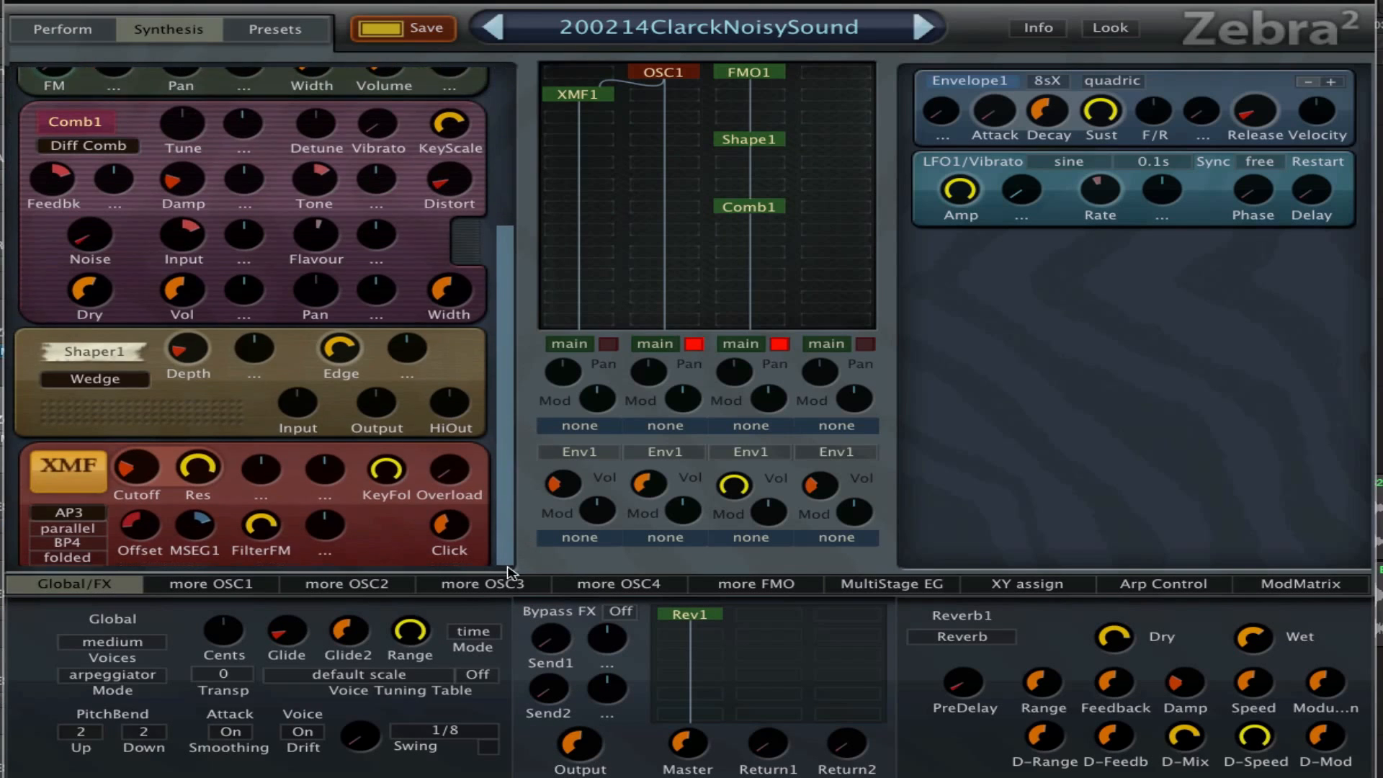
pyautogui.moveTo(260, 527); pyautogui.dragTo(357, 338)
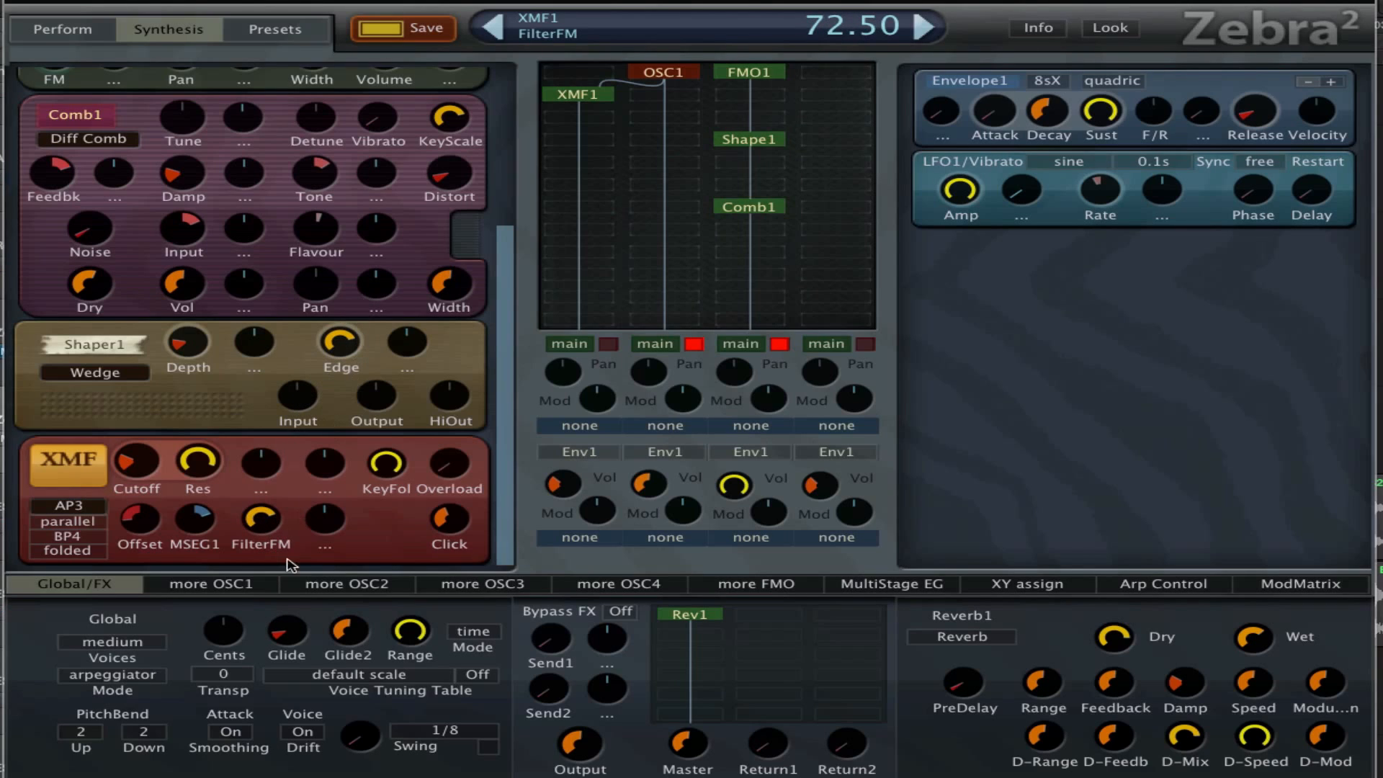
pyautogui.moveTo(260, 526); pyautogui.dragTo(260, 529)
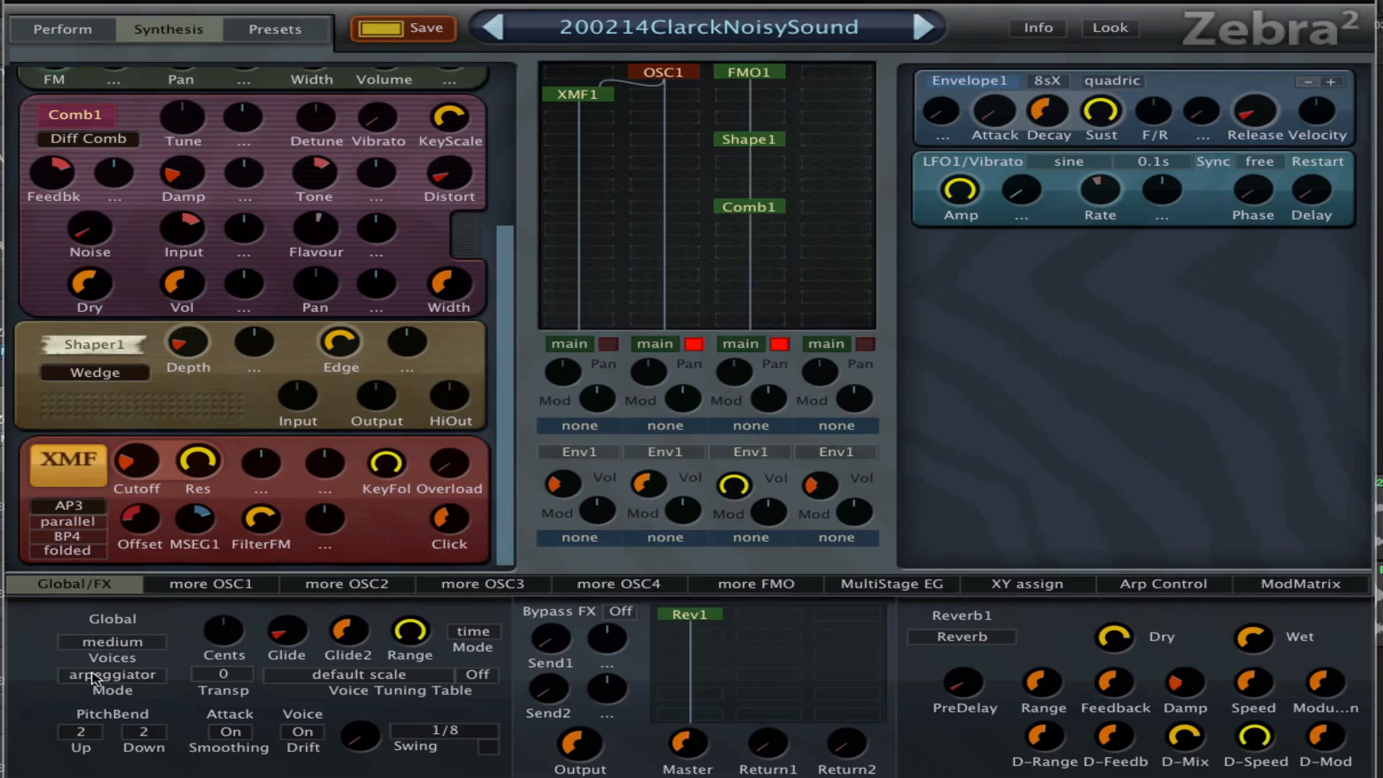
# Review the voice mode options, keeping arpeggiator, and inspect the arpeggiator's step and transpose settings
pyautogui.click(141, 677)
pyautogui.click(181, 749)
pyautogui.click(1204, 590)
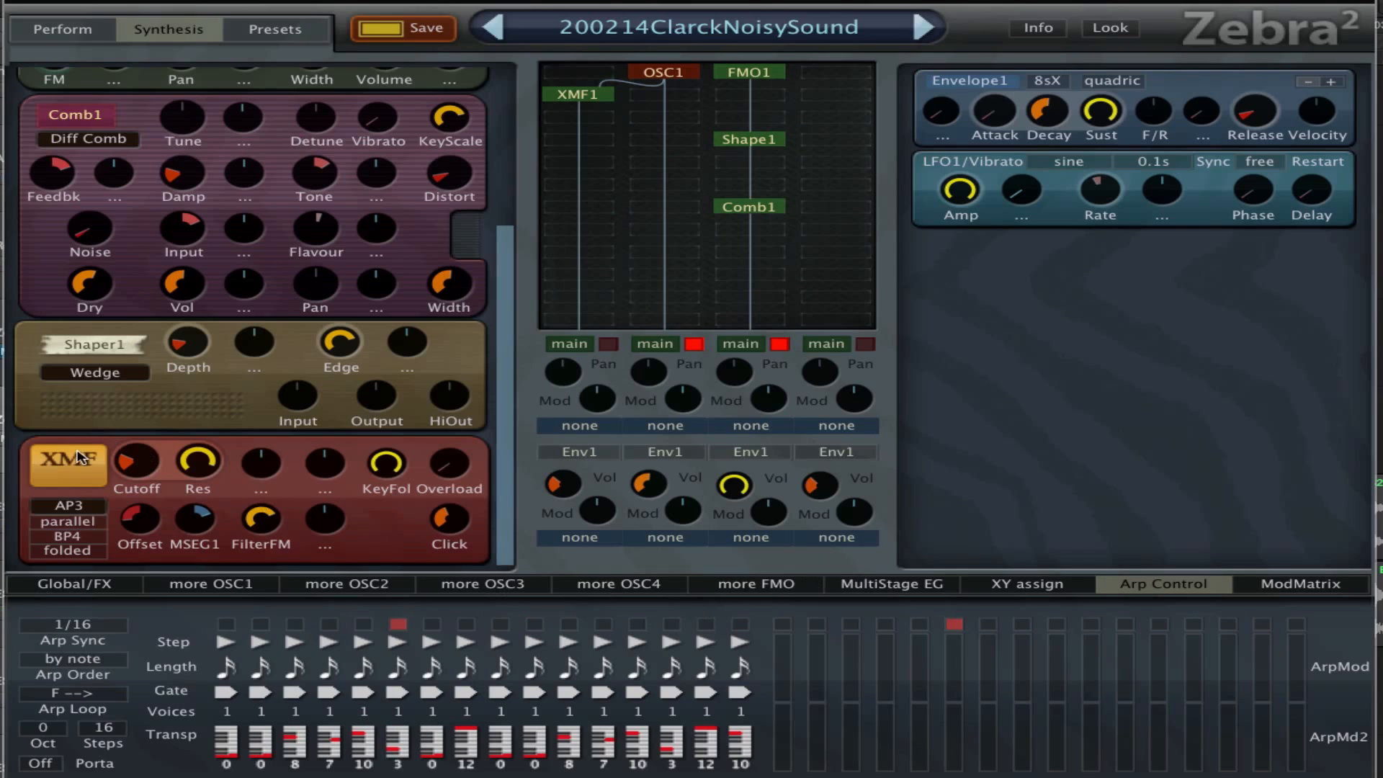
# Set Reverb1's Wet level to 23, and mute the first lane in place of the third
pyautogui.click(70, 585)
pyautogui.moveTo(1266, 621); pyautogui.dragTo(1248, 750)
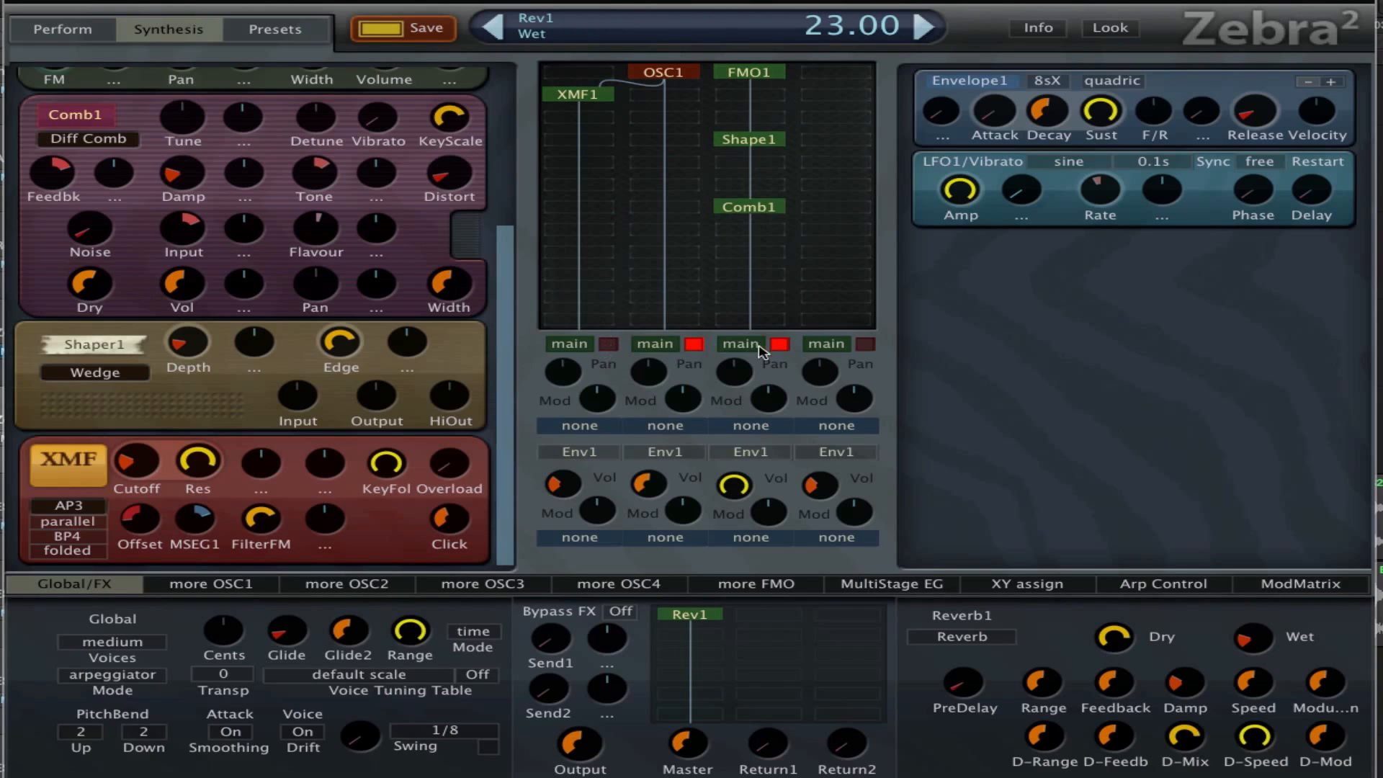
pyautogui.click(783, 342)
# Select FMO1 and review its FM depth and mode options, keeping FM by Input
pyautogui.click(765, 72)
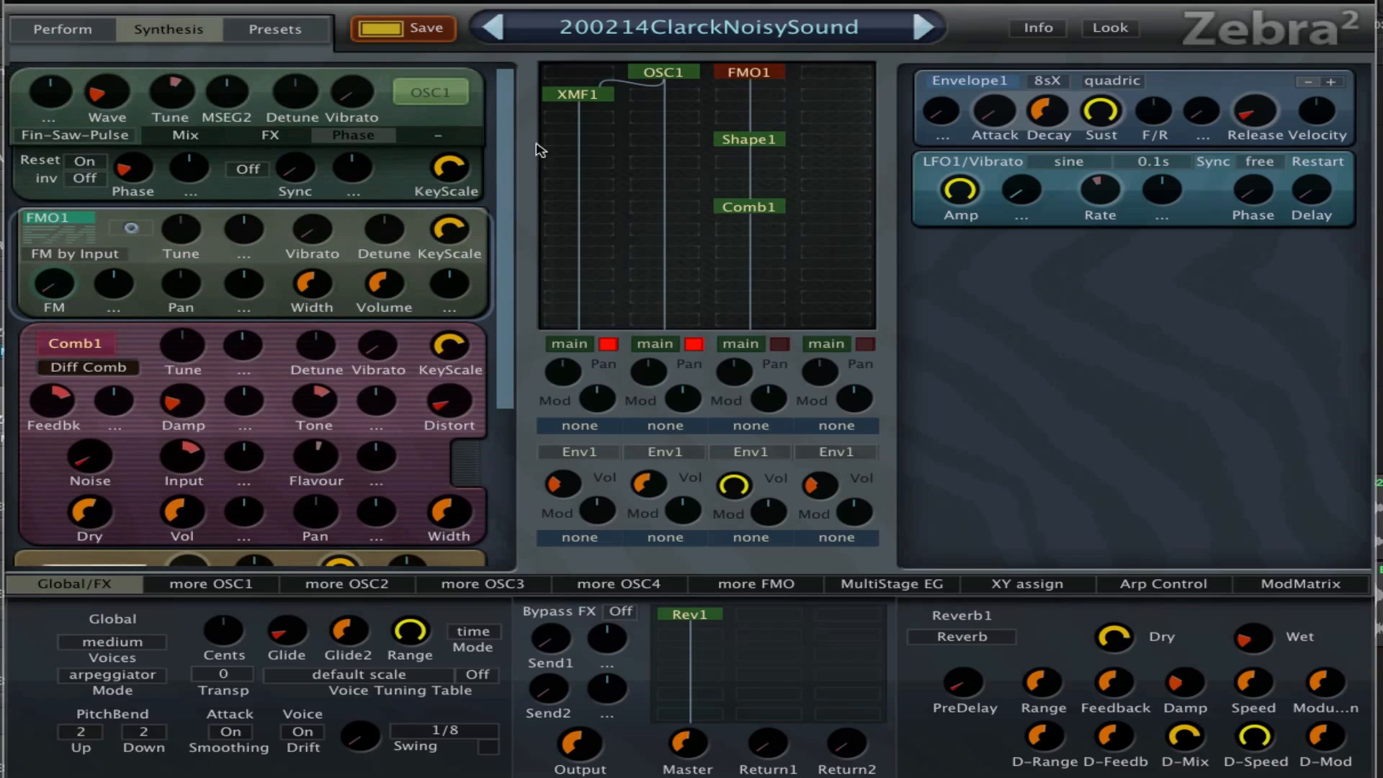
pyautogui.click(52, 296)
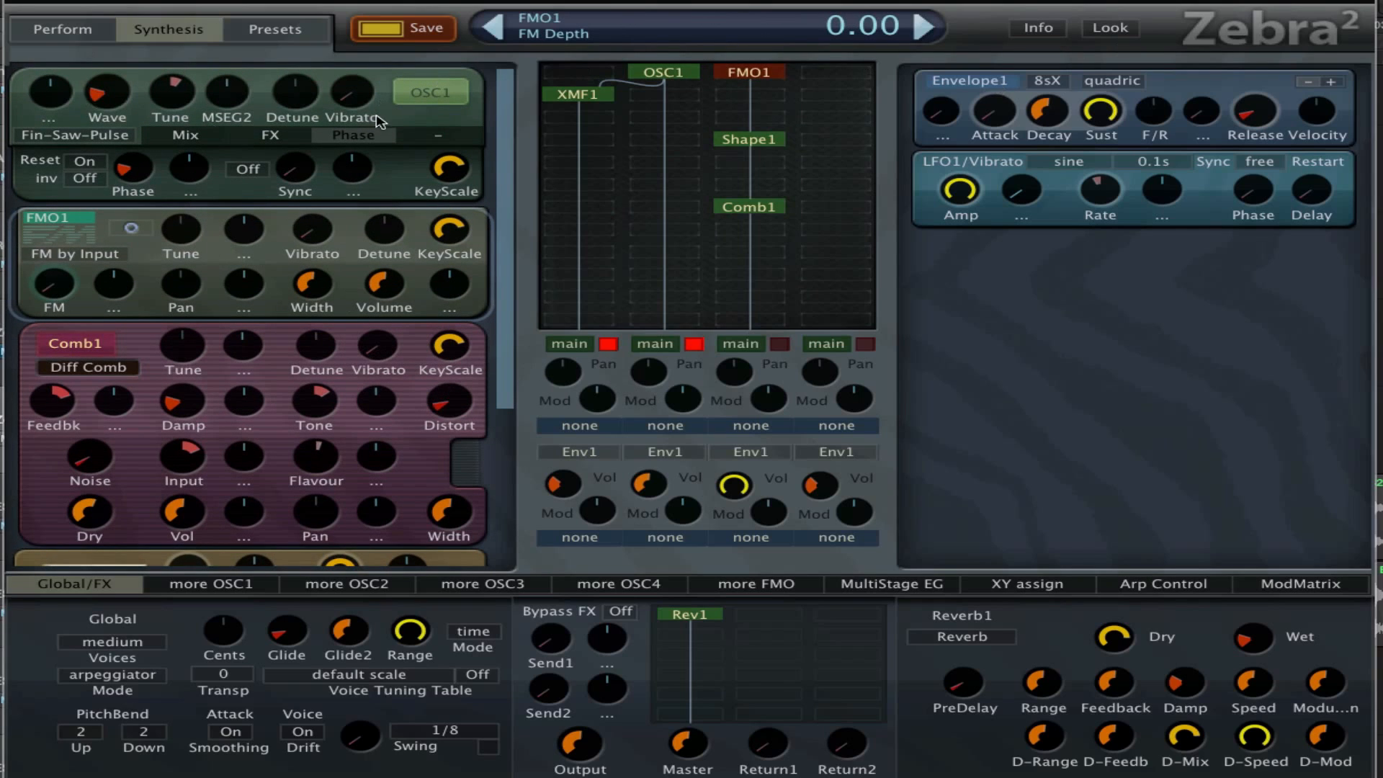
pyautogui.click(108, 258)
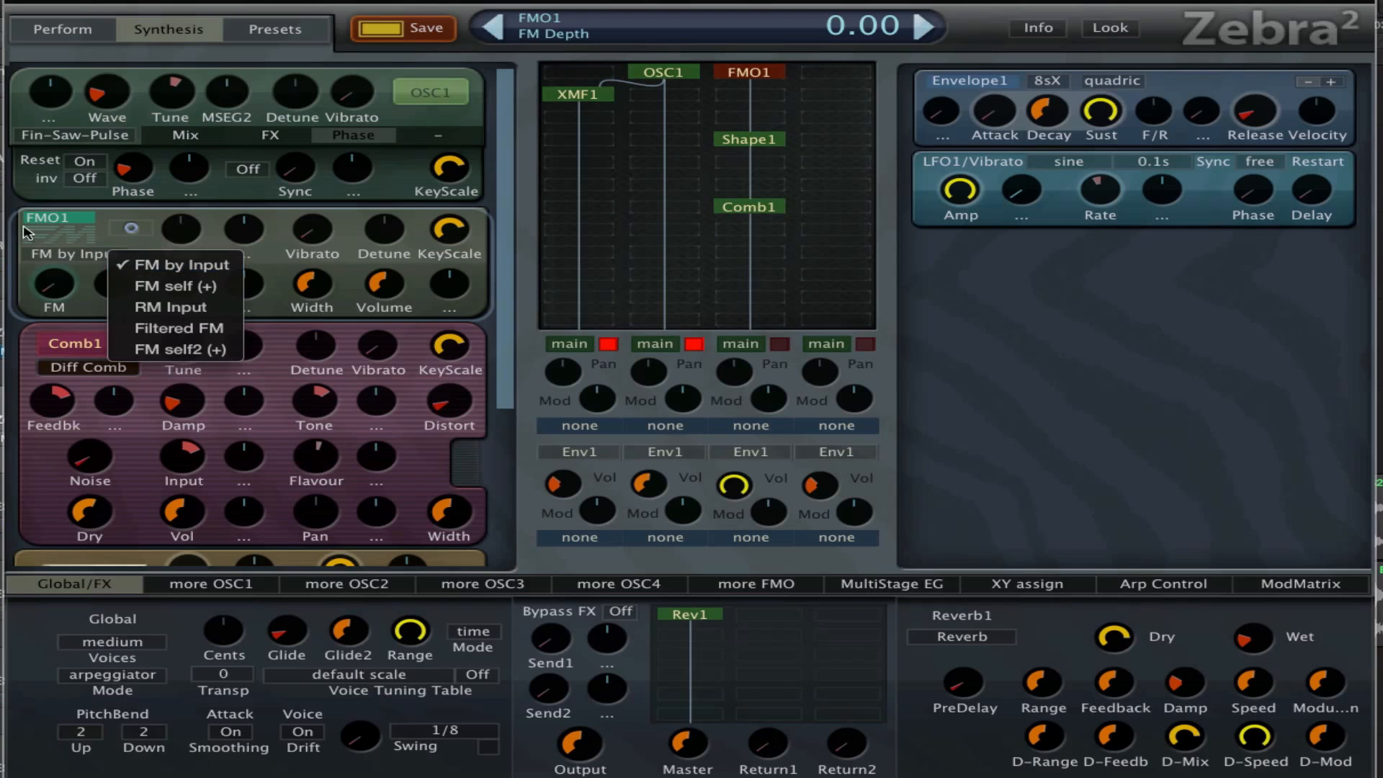
pyautogui.click(109, 259)
# Deactivate the Shape1 and Comb1 modules in the third lane, and reactivate Shape1
pyautogui.click(753, 139)
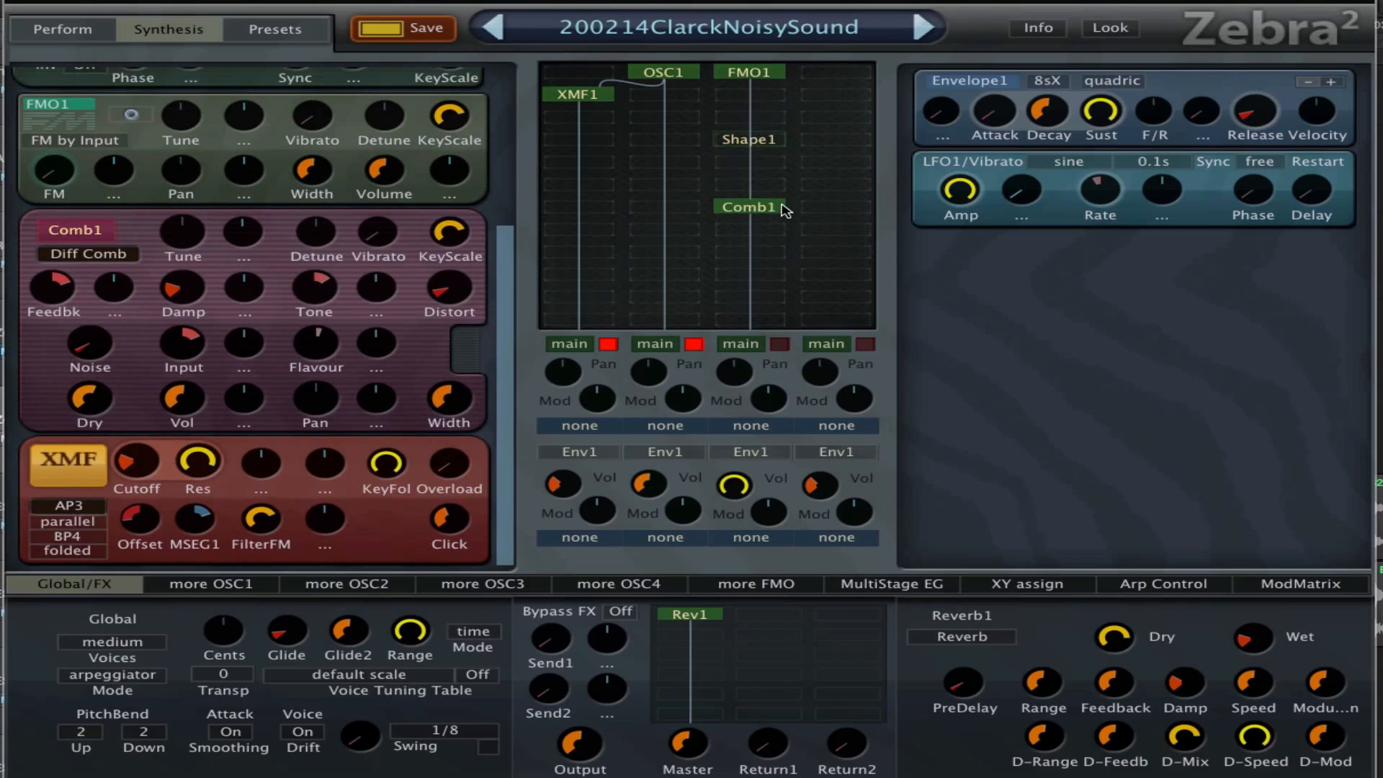
pyautogui.click(779, 207)
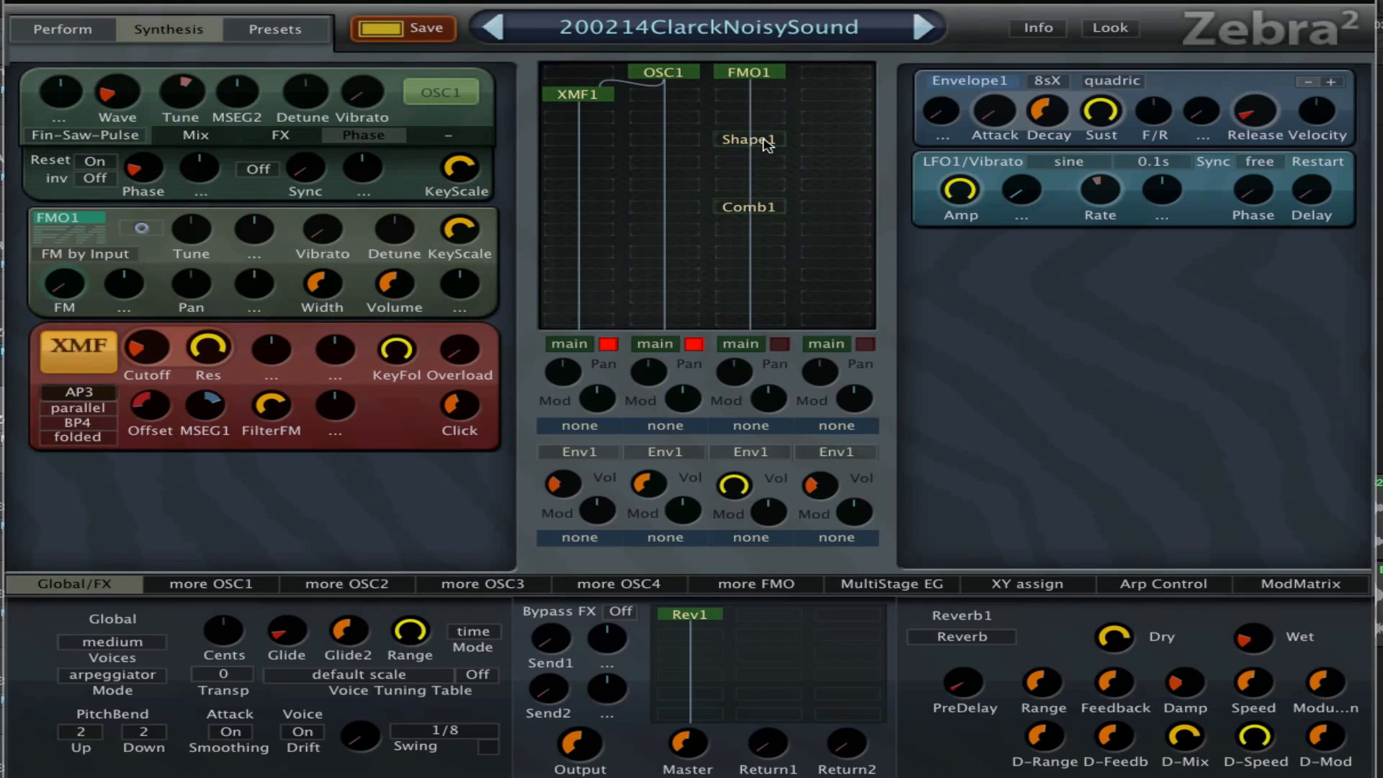
pyautogui.click(753, 139)
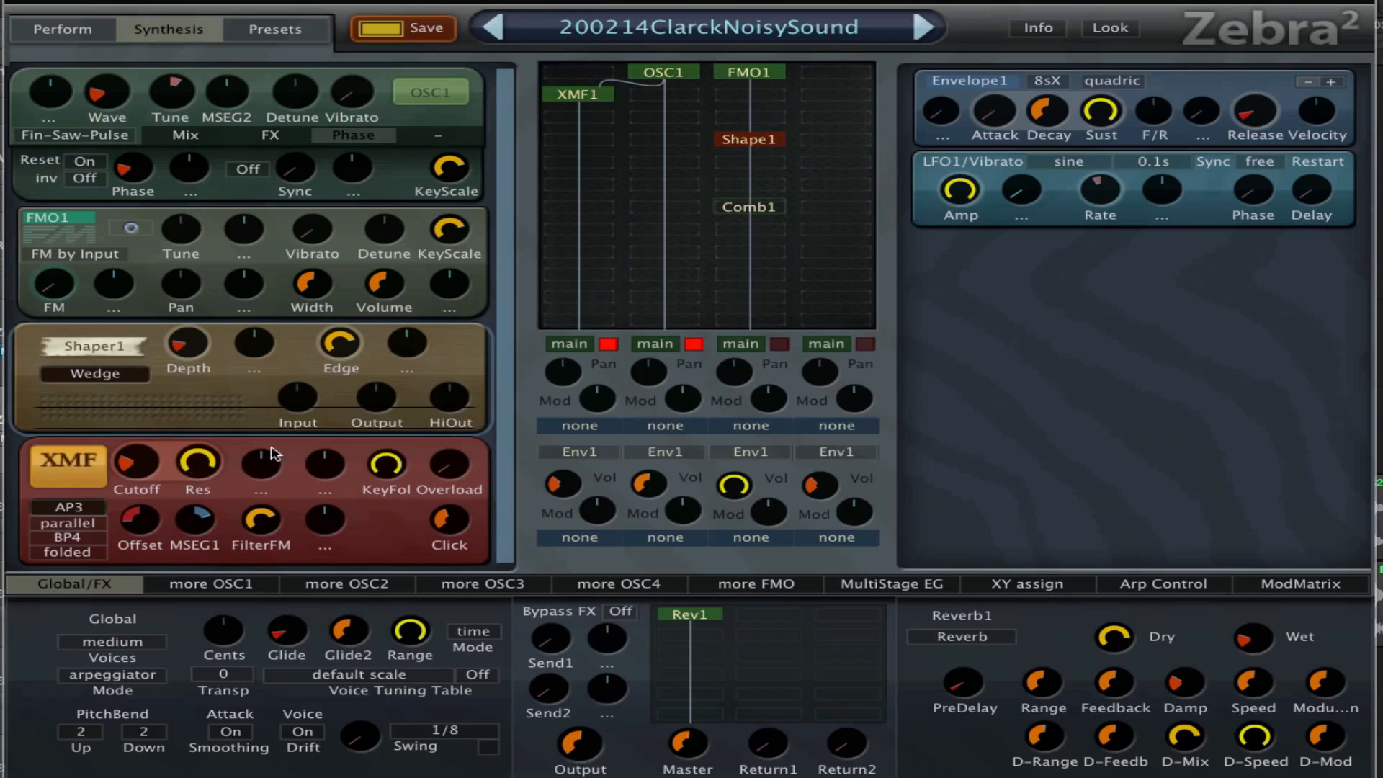
# Inspect Shaper1's Depth, Edge and shaping type, keeping Wedge
pyautogui.moveTo(199, 345)
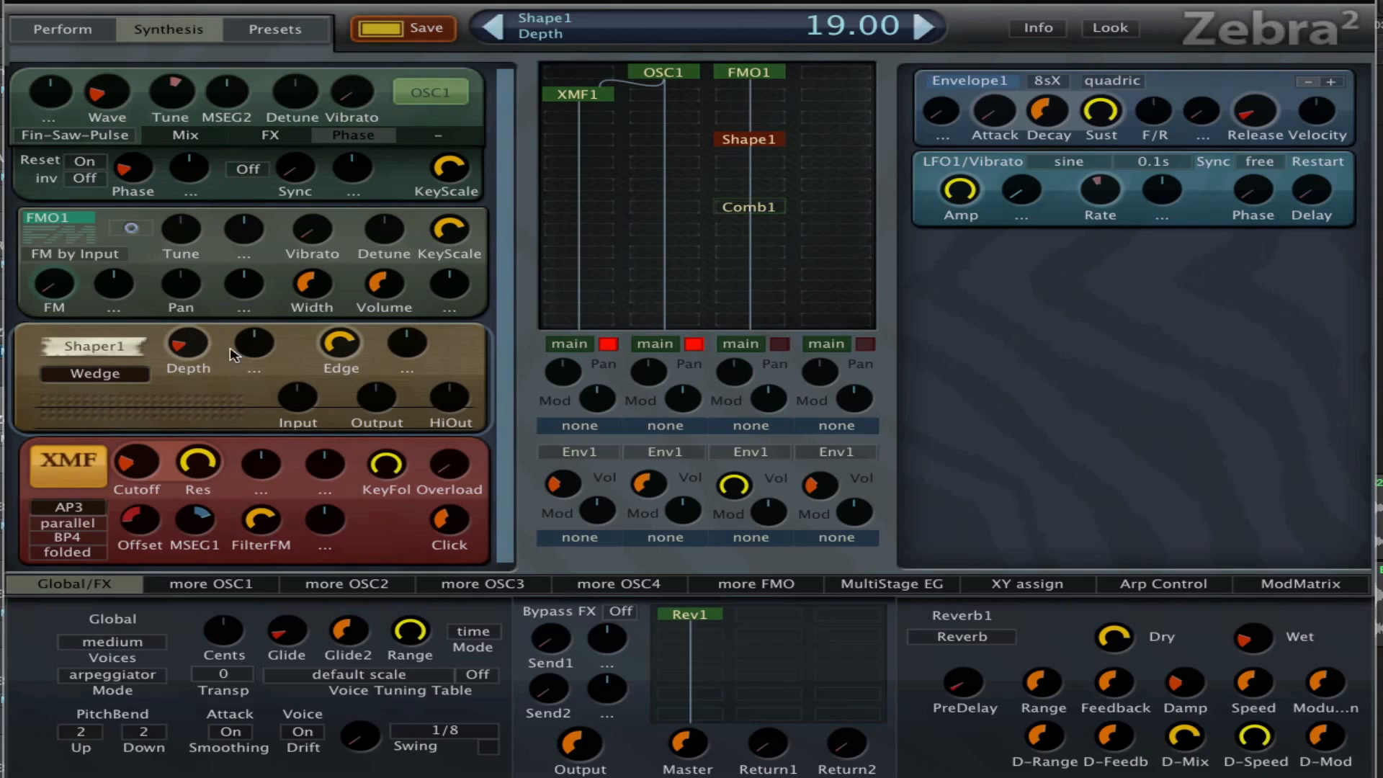
pyautogui.click(140, 353)
pyautogui.click(33, 378)
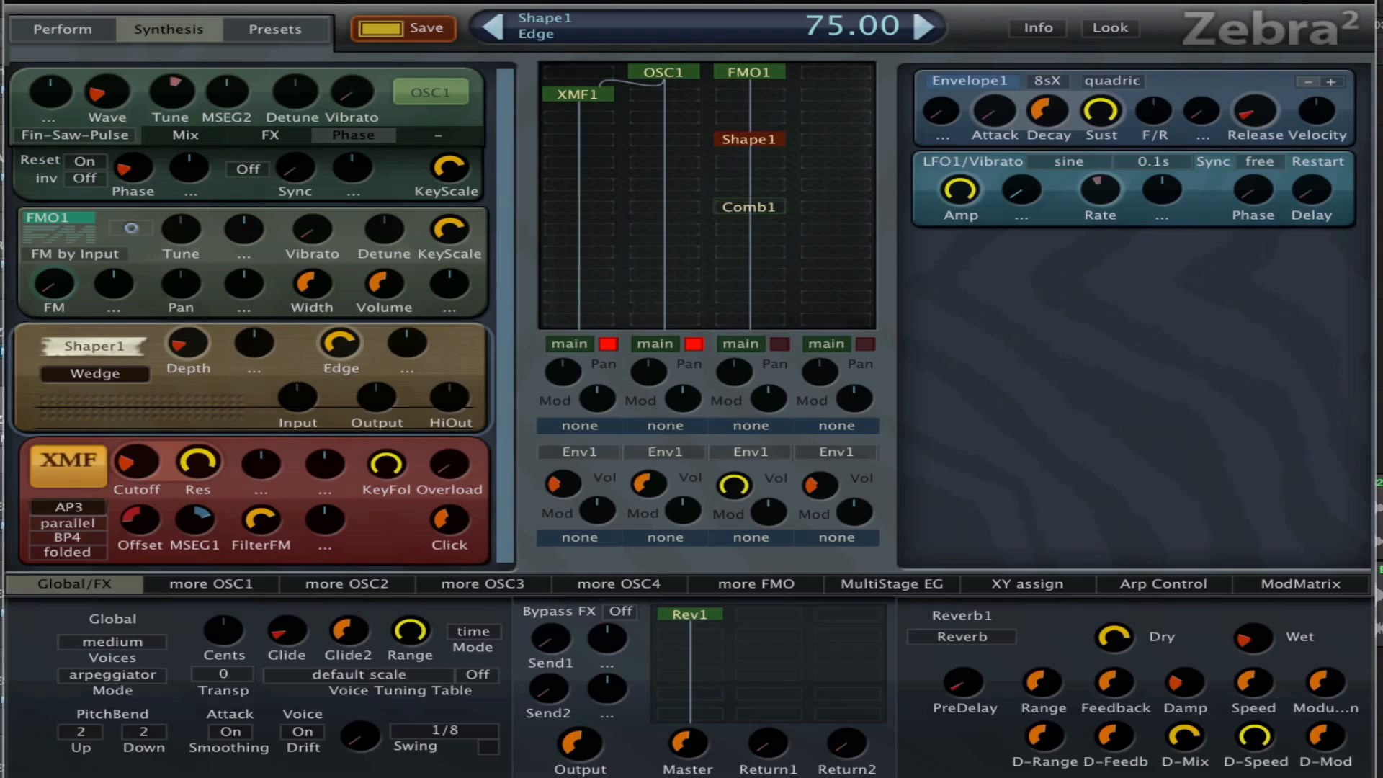
# Reactivate Comb1 in the third lane and inspect its Feedback level and comb types, keeping Diff Comb
pyautogui.click(771, 208)
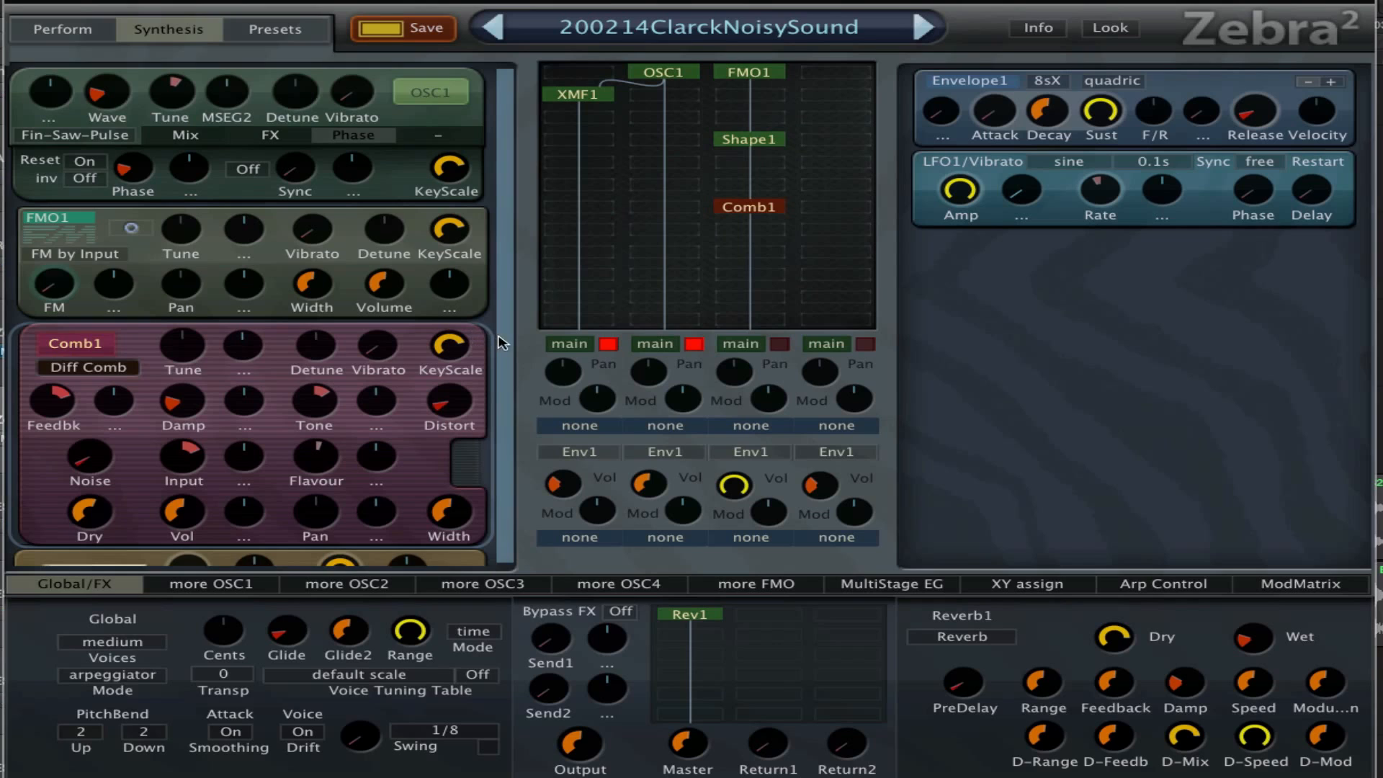
pyautogui.moveTo(500, 334); pyautogui.dragTo(516, 543)
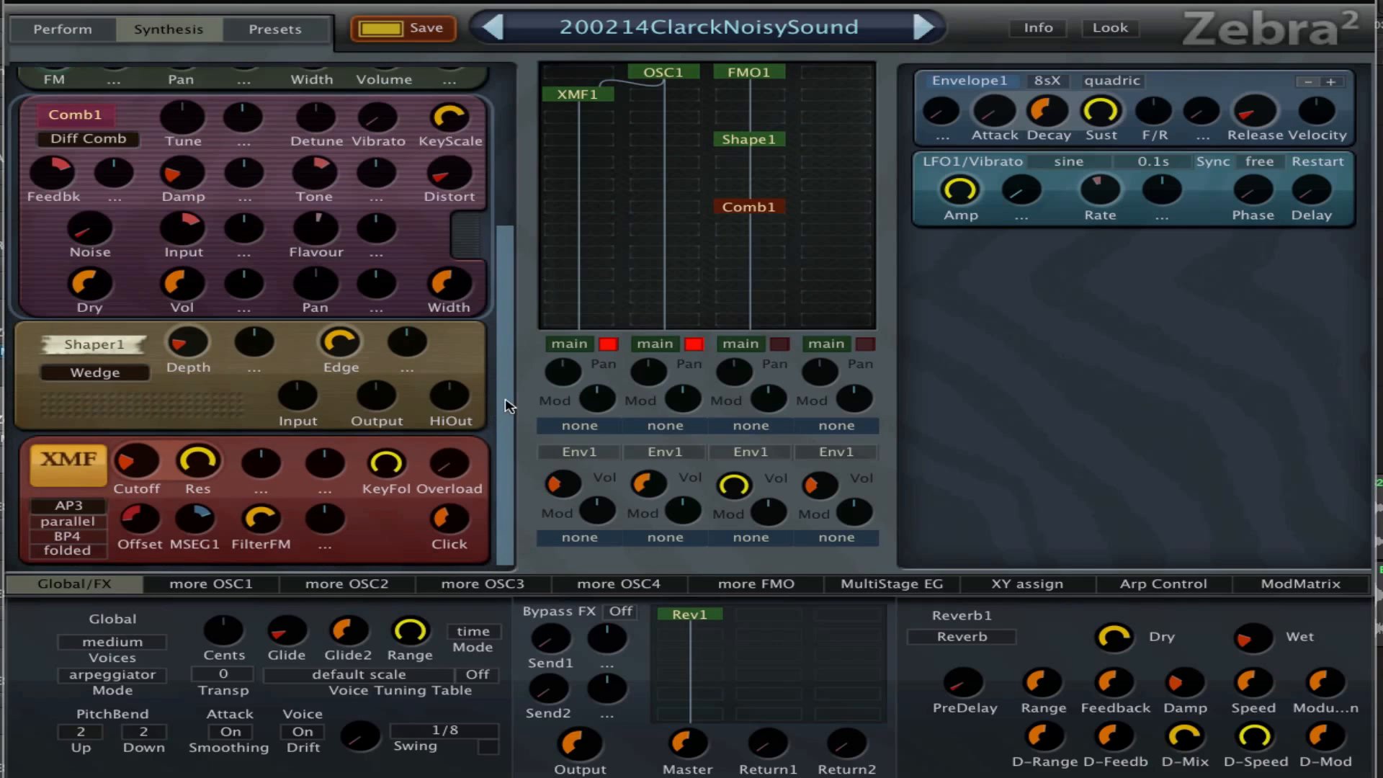
pyautogui.moveTo(504, 407); pyautogui.dragTo(511, 340)
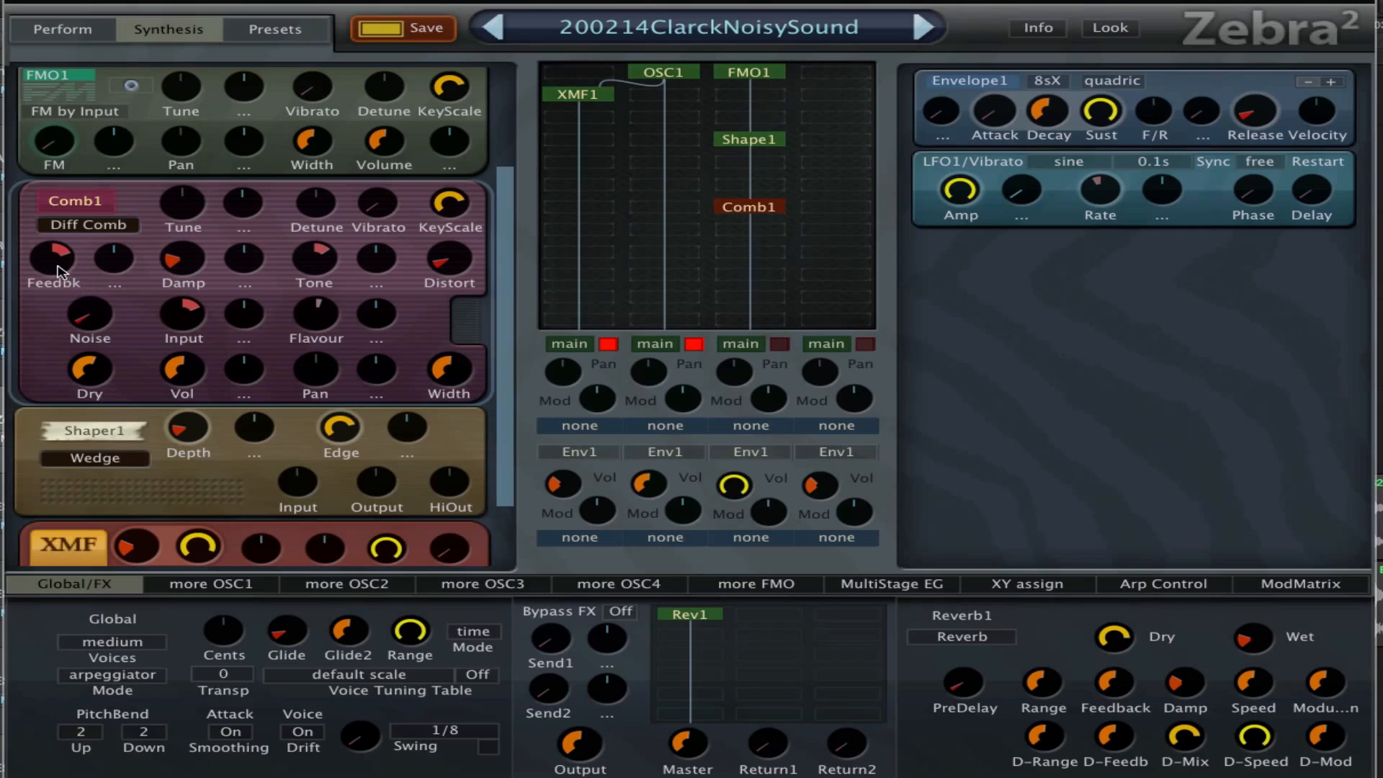
pyautogui.moveTo(59, 272)
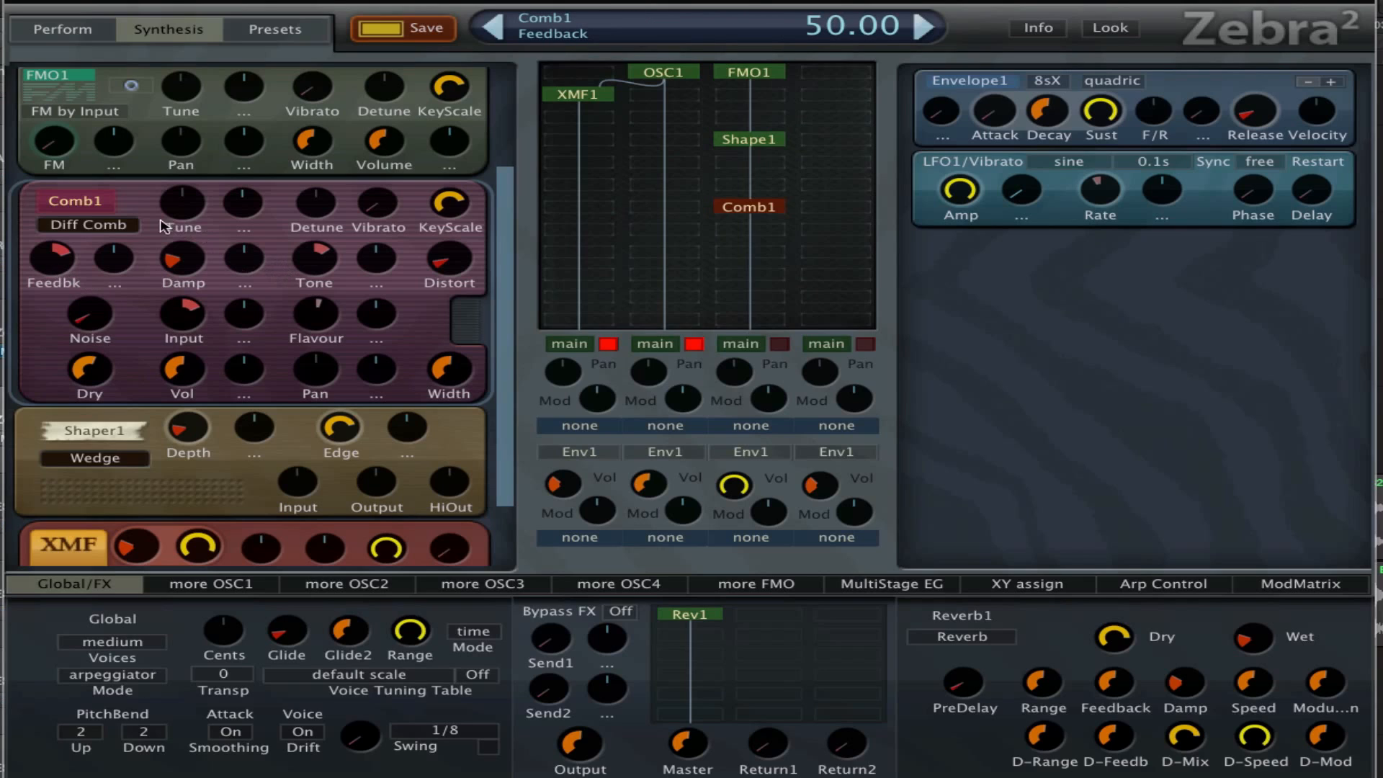
pyautogui.click(134, 224)
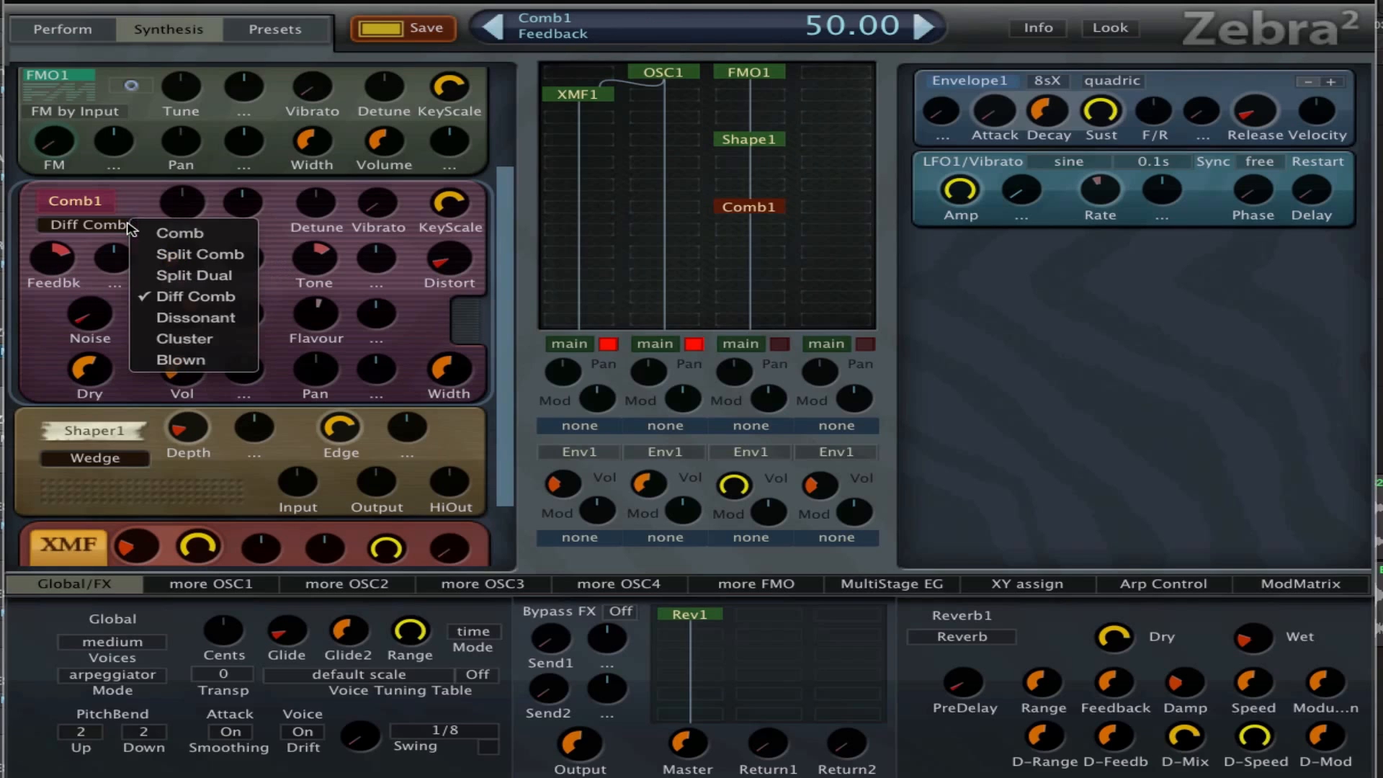
pyautogui.click(189, 298)
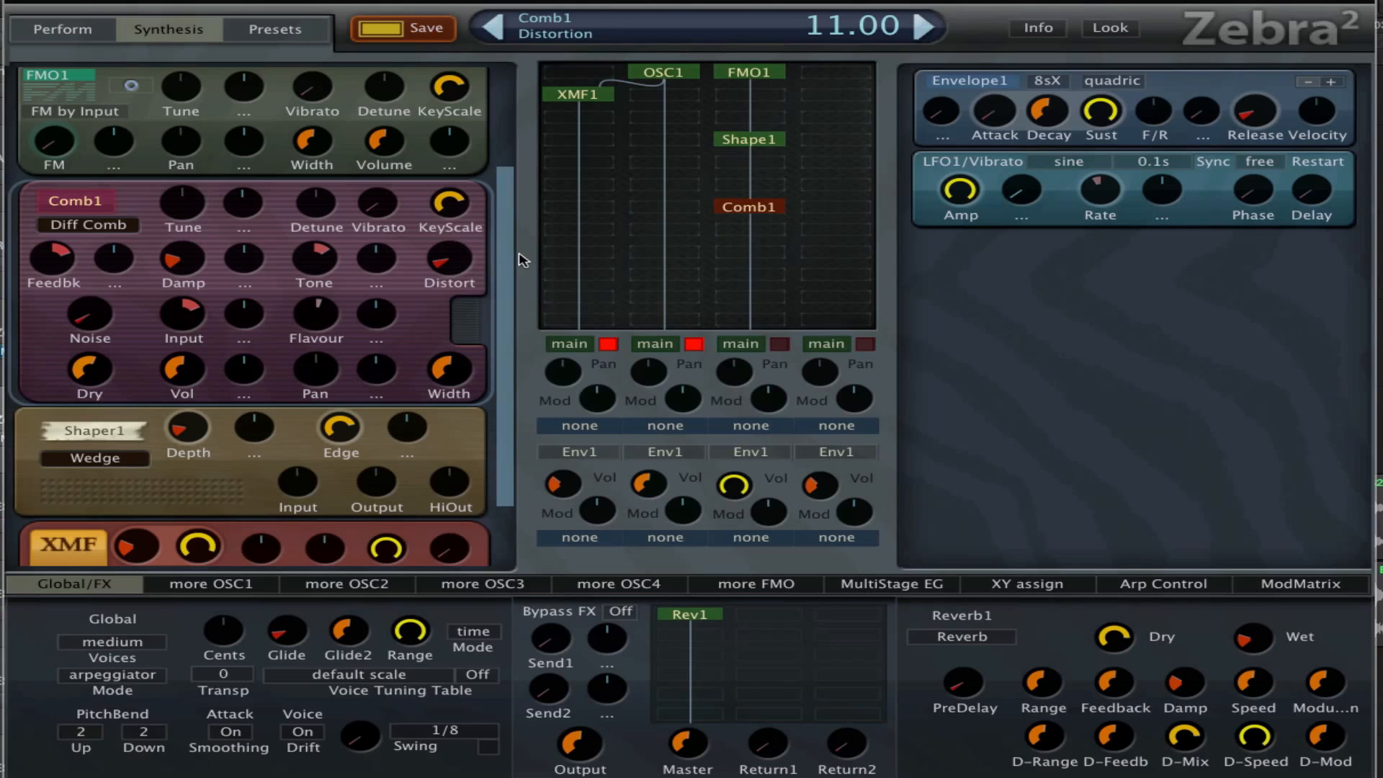
# Increase Comb1's Distort amount and try its Noise prefill at 14.50
pyautogui.doubleClick(452, 266)
pyautogui.moveTo(455, 263); pyautogui.dragTo(511, 223)
pyautogui.moveTo(89, 282); pyautogui.dragTo(260, 452)
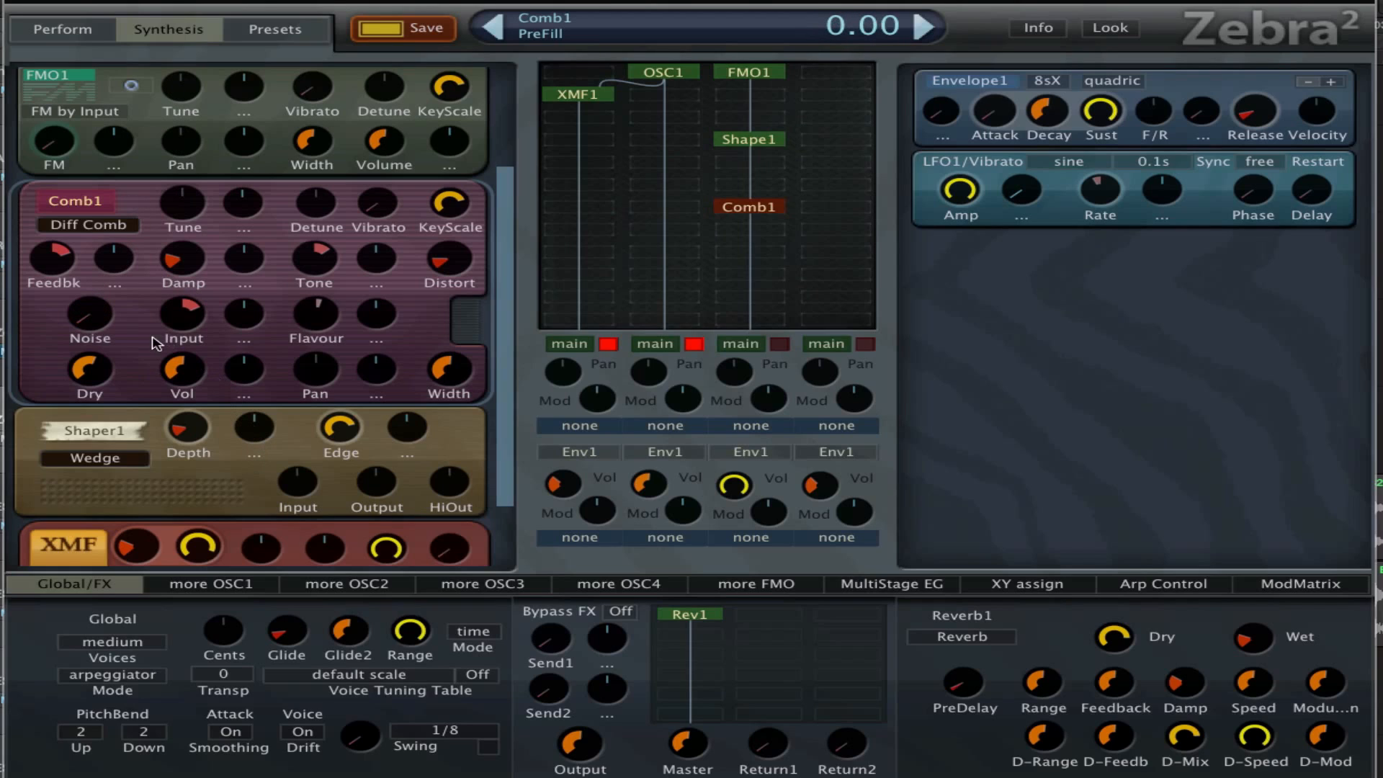
pyautogui.moveTo(107, 323)
pyautogui.mouseDown()
pyautogui.moveTo(80, 309)
pyautogui.moveTo(97, 330)
pyautogui.mouseUp()
pyautogui.moveTo(107, 314); pyautogui.dragTo(106, 282)
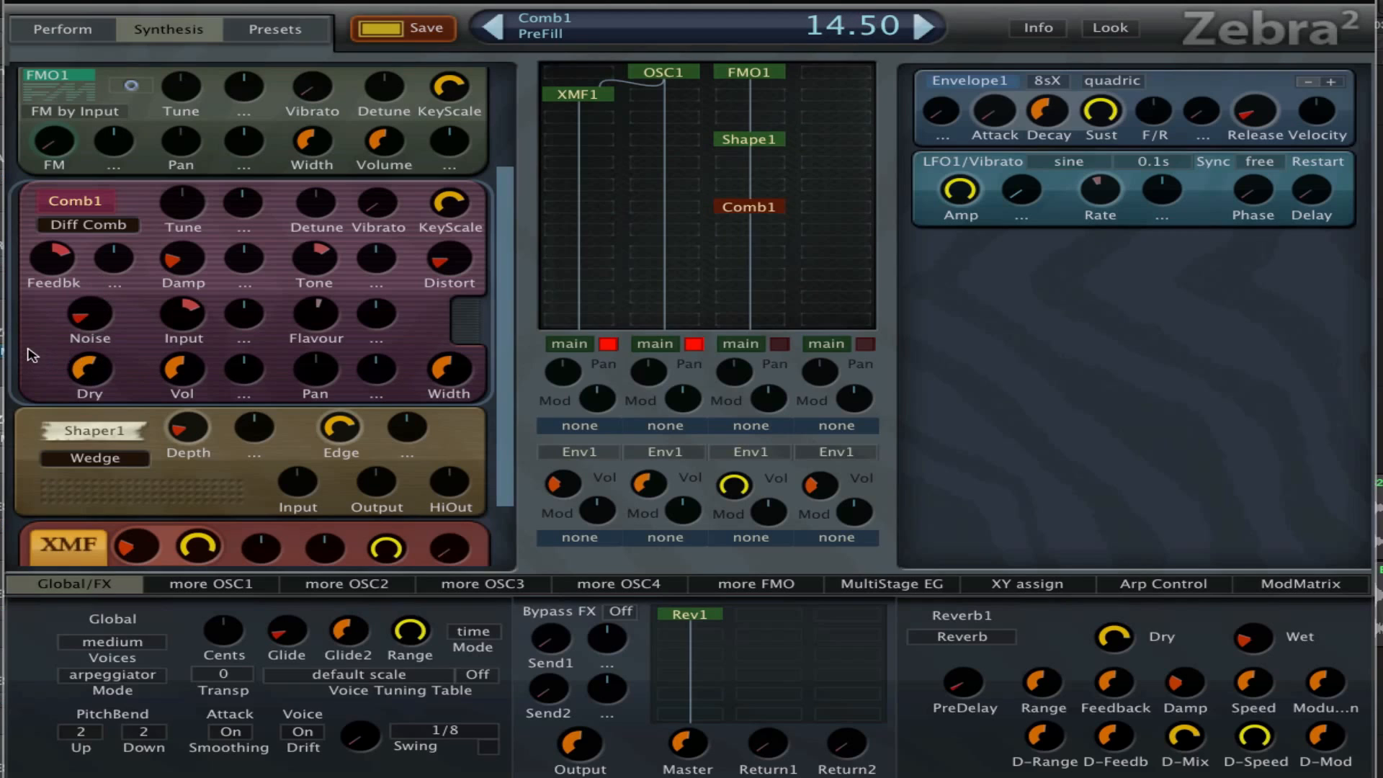
pyautogui.moveTo(92, 330); pyautogui.dragTo(115, 410)
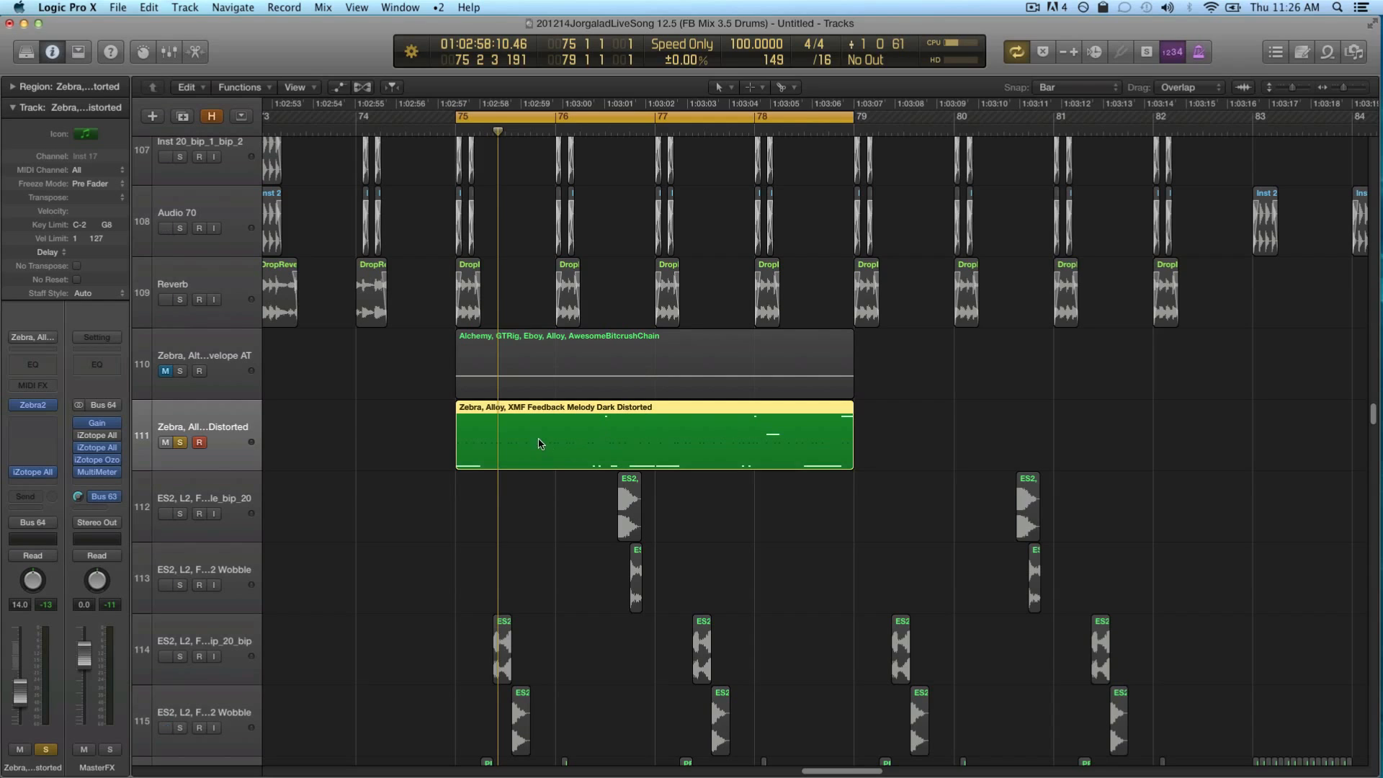
# Switch to Logic Pro X, stop playback and turn off solo on the distorted Zebra melody track 111
pyautogui.press('space')
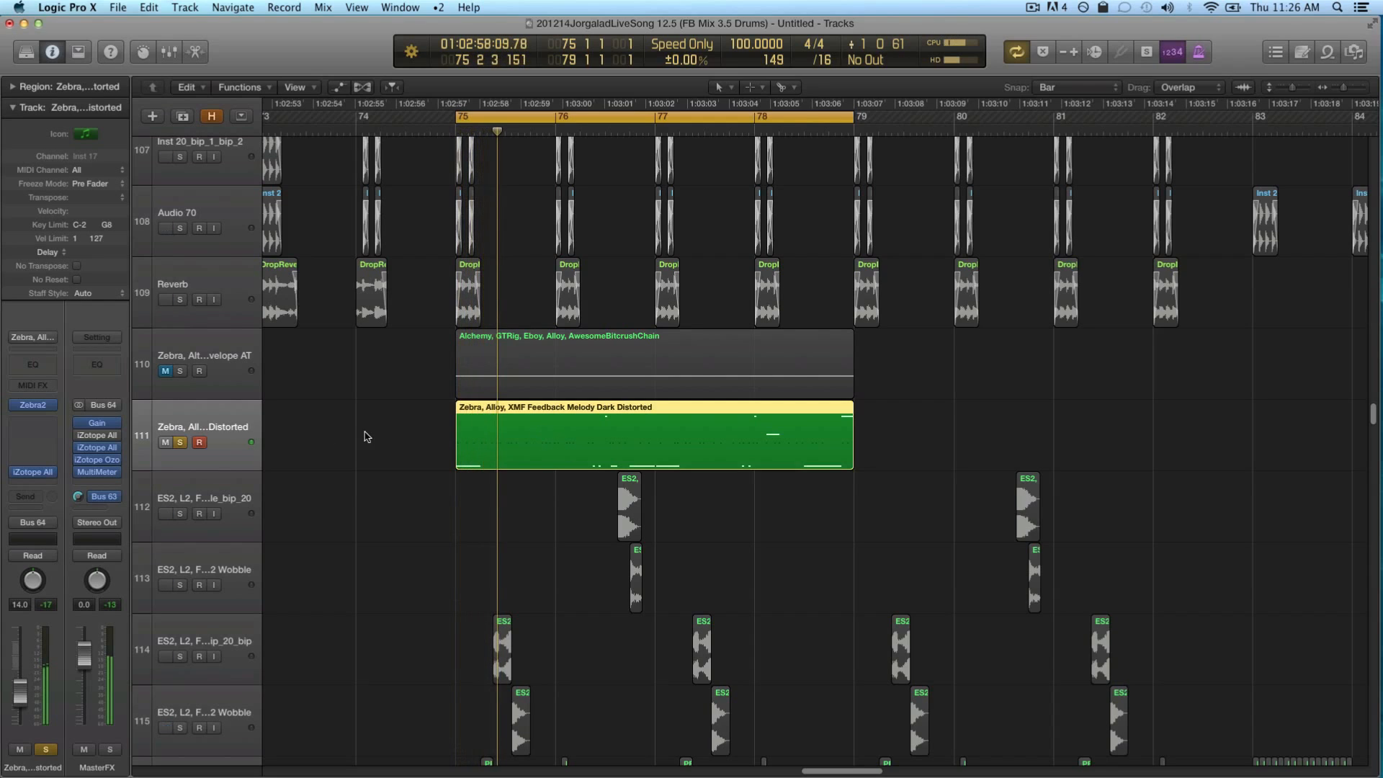
pyautogui.hotkey('ctrl', 's')
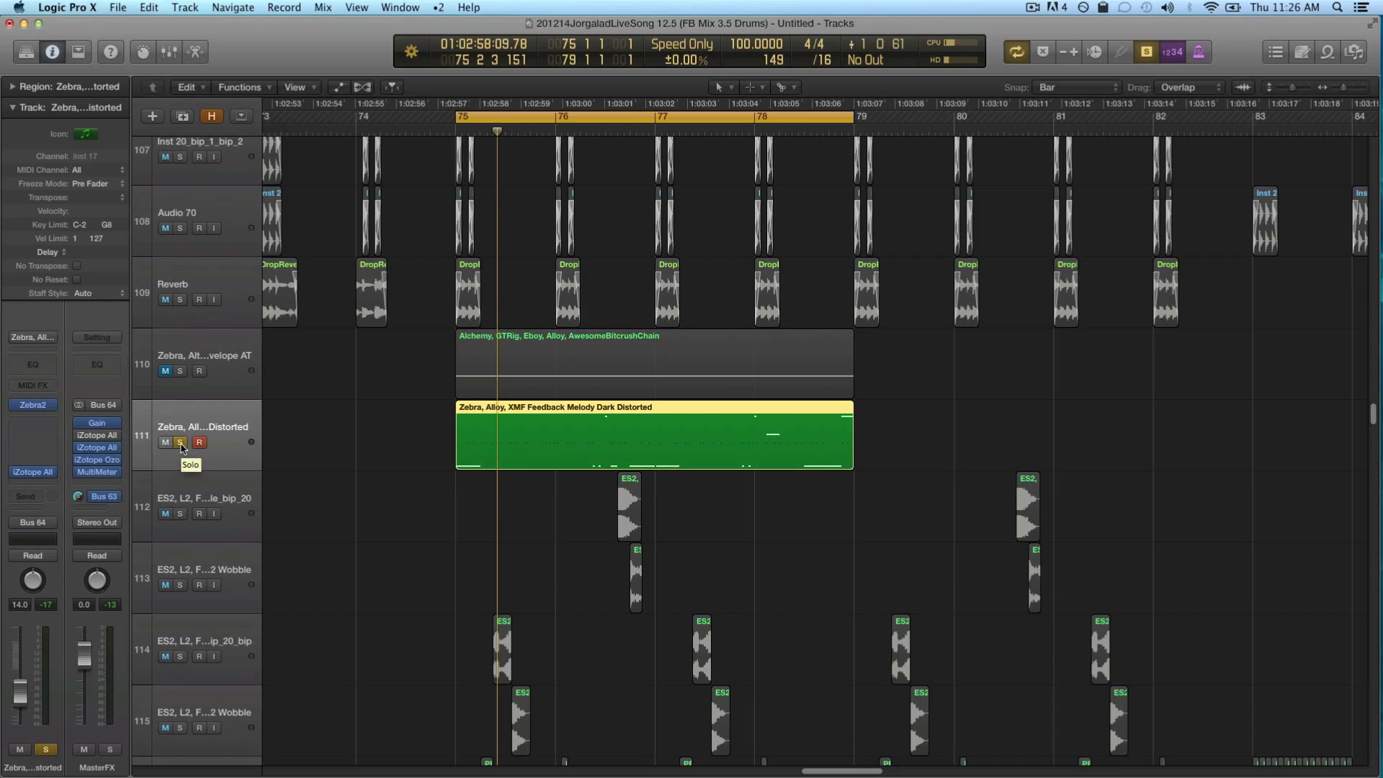
pyautogui.click(180, 442)
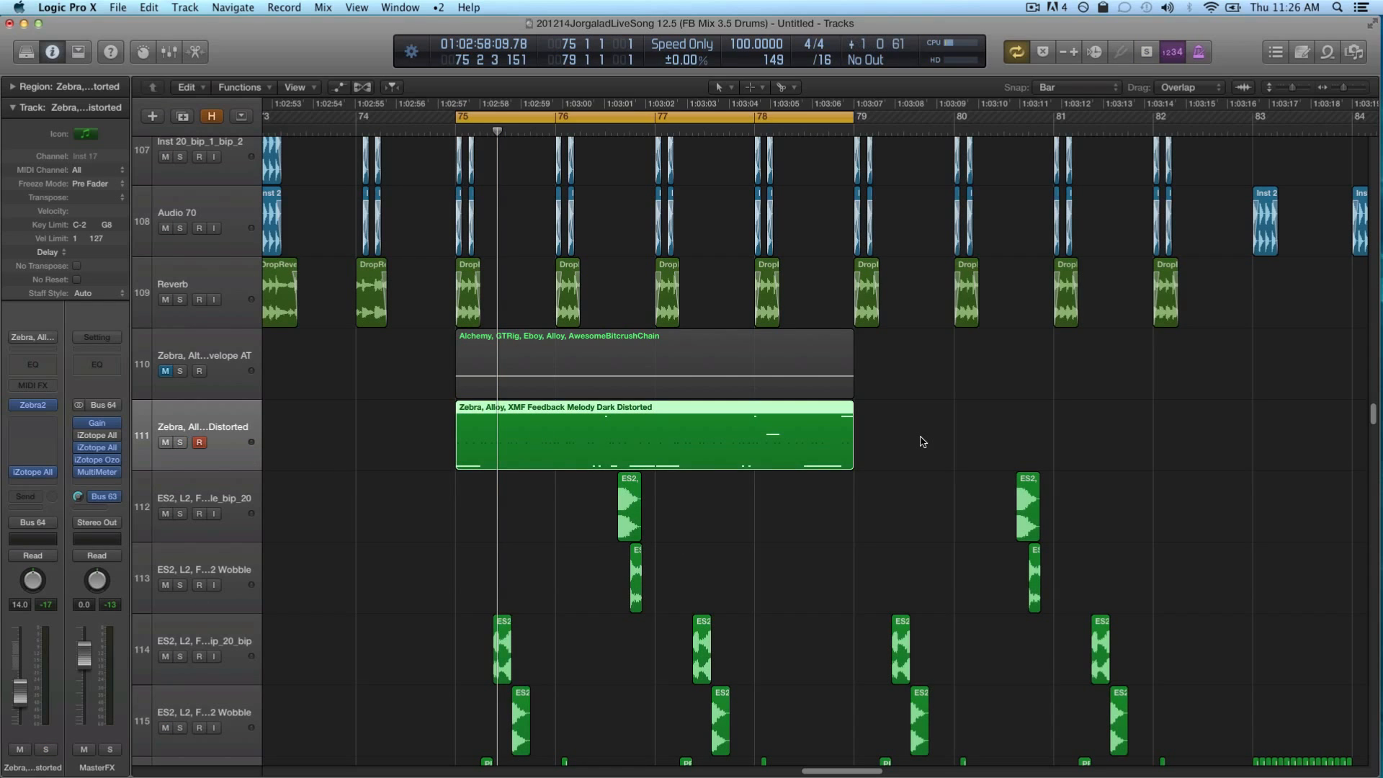
# Play the looped section from bar 75 with the full mix, adjusting the system volume while listening
pyautogui.press('super+Up')
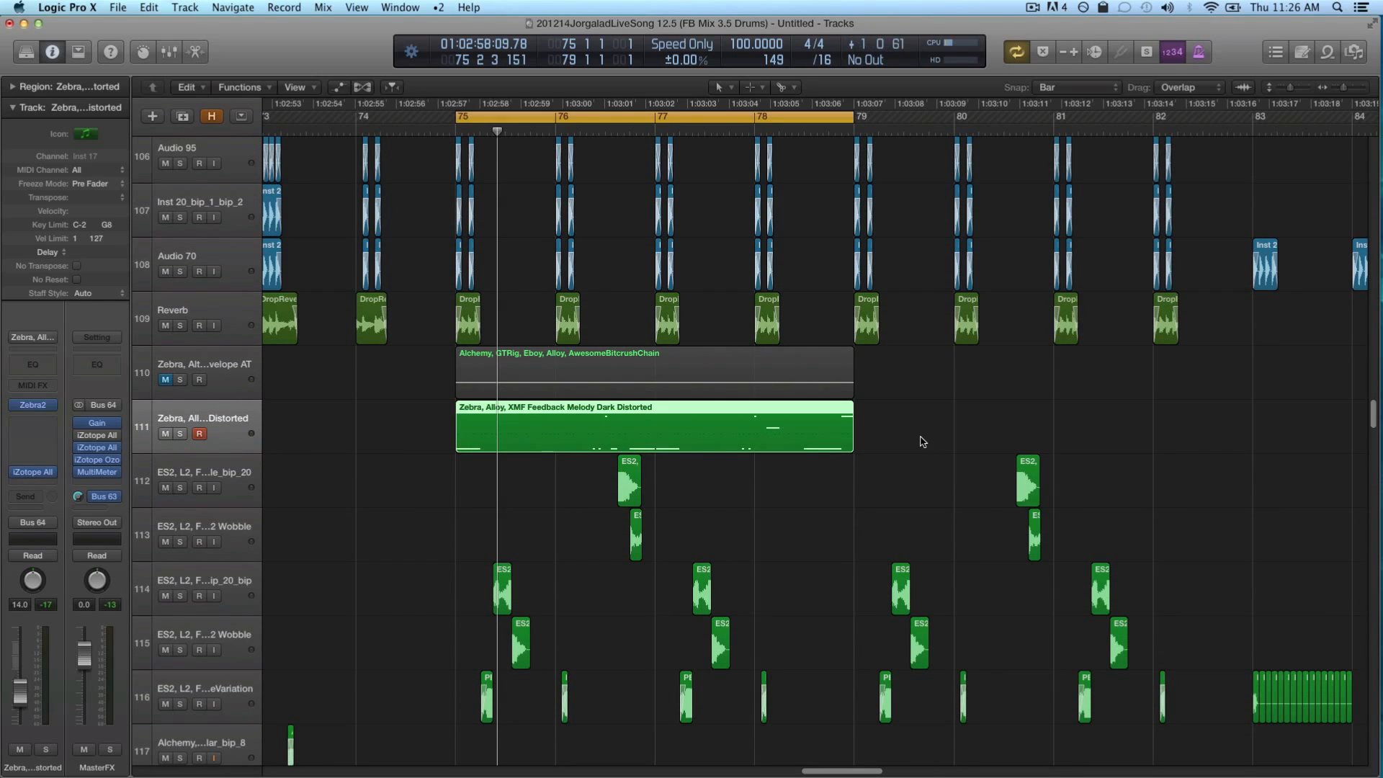
pyautogui.press('XF86AudioLowerVolume')
pyautogui.press('XF86AudioLowerVolume')
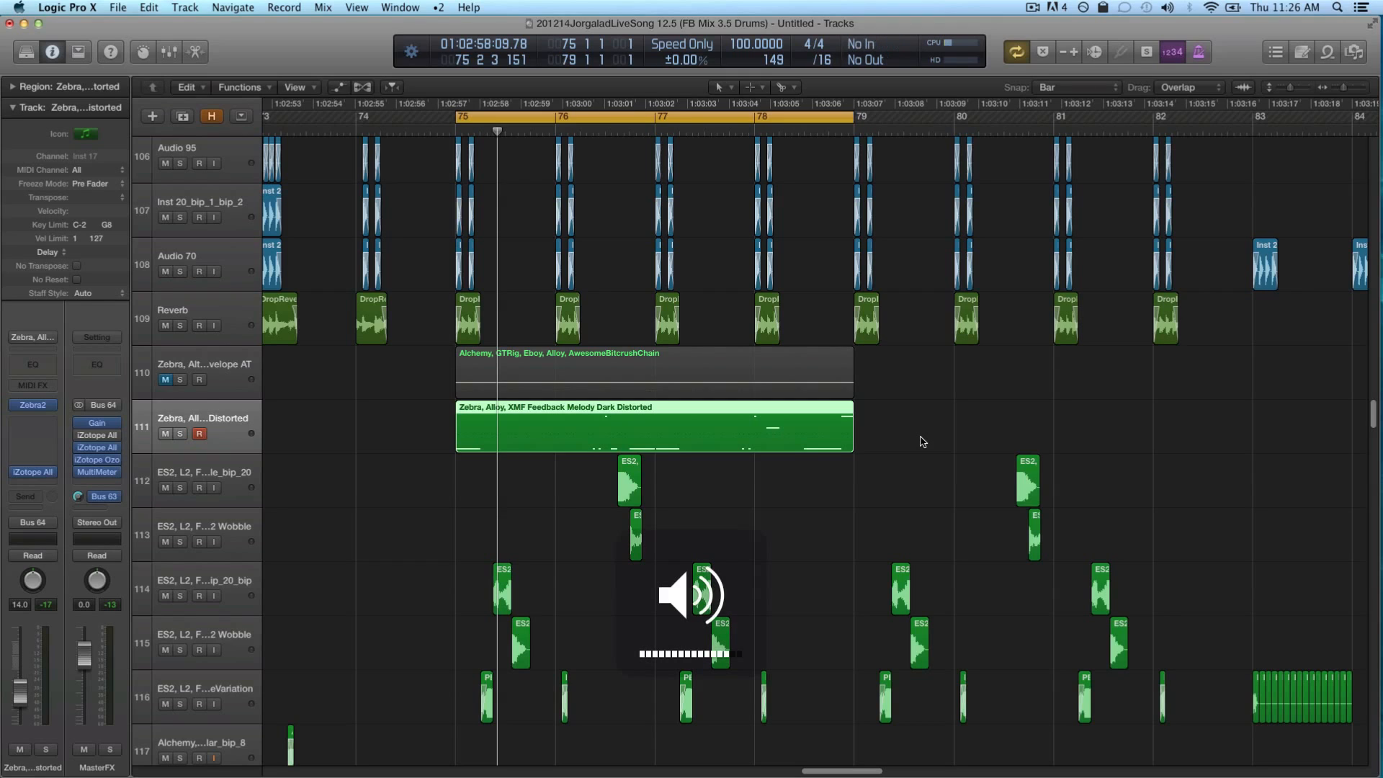
pyautogui.press('XF86AudioLowerVolume')
pyautogui.press('XF86AudioLowerVolume')
pyautogui.press('space')
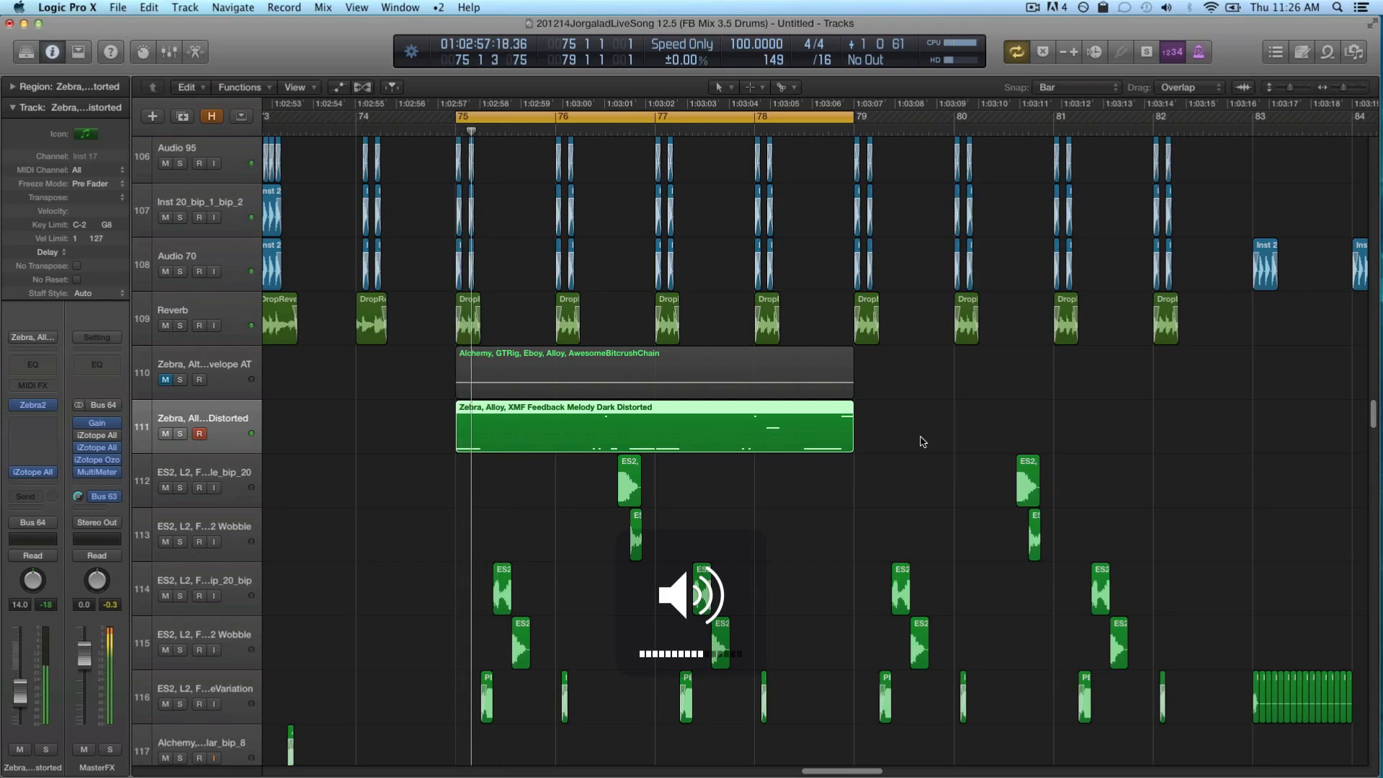
pyautogui.press('XF86AudioRaiseVolume')
pyautogui.press('XF86AudioRaiseVolume')
pyautogui.press('XF86AudioRaiseVolume')
pyautogui.press('XF86AudioRaiseVolume')
pyautogui.press('XF86AudioRaiseVolume')
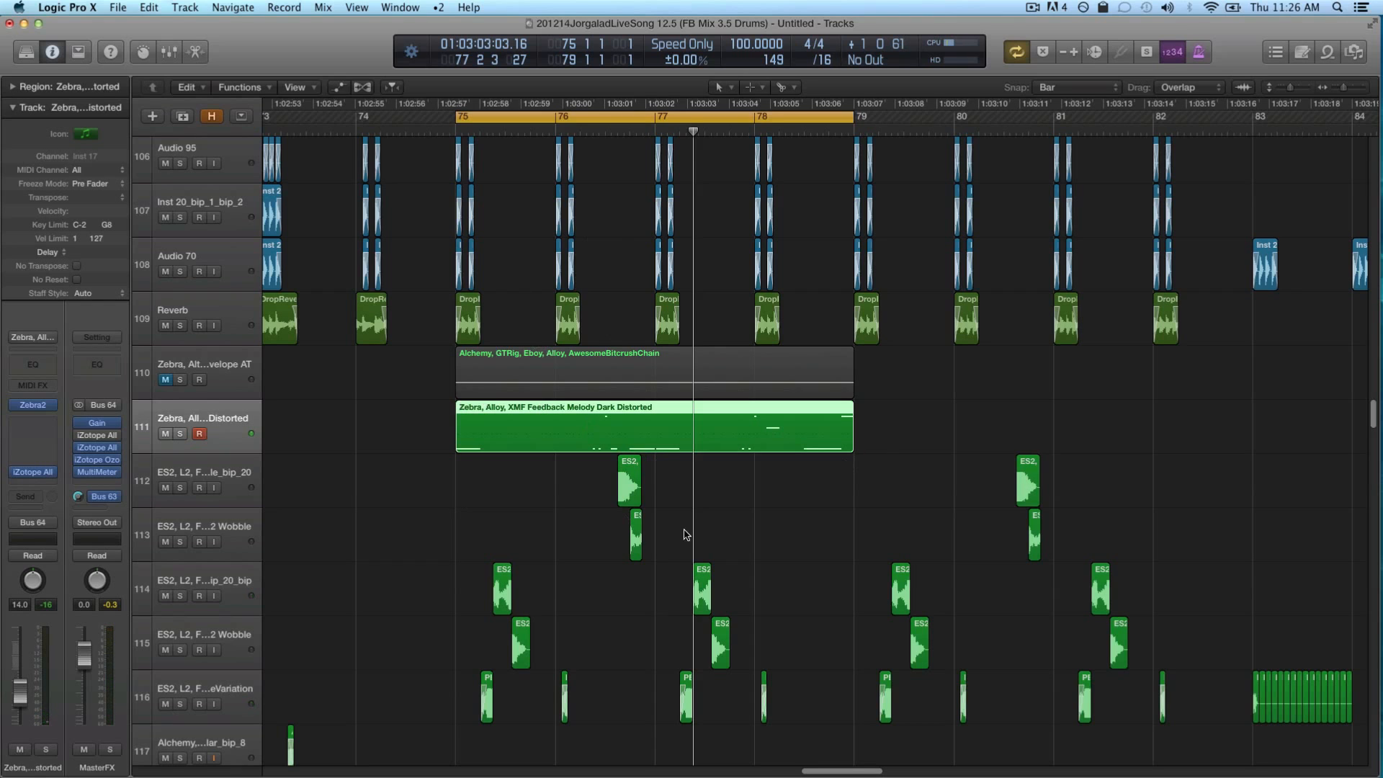
pyautogui.scroll(1, 862, 452)
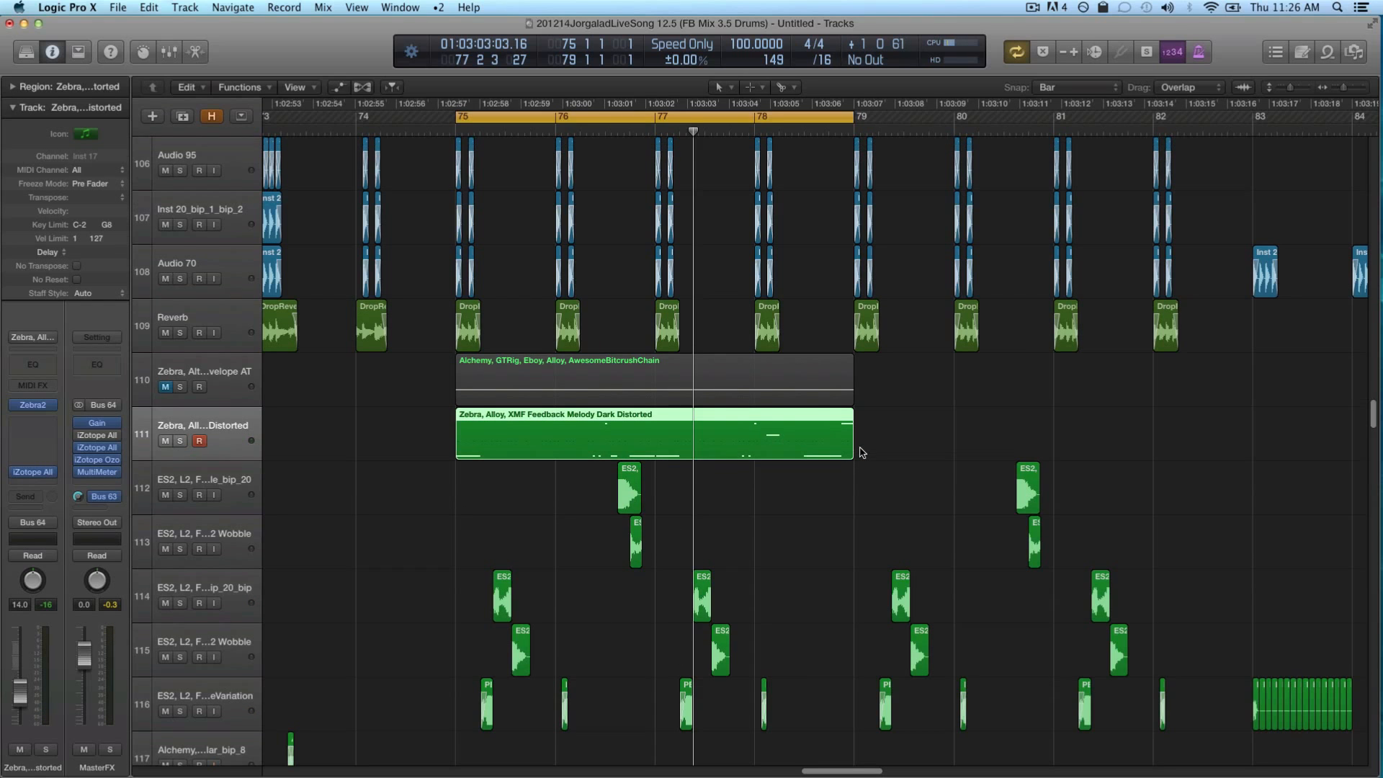
pyautogui.scroll(-3, 862, 452)
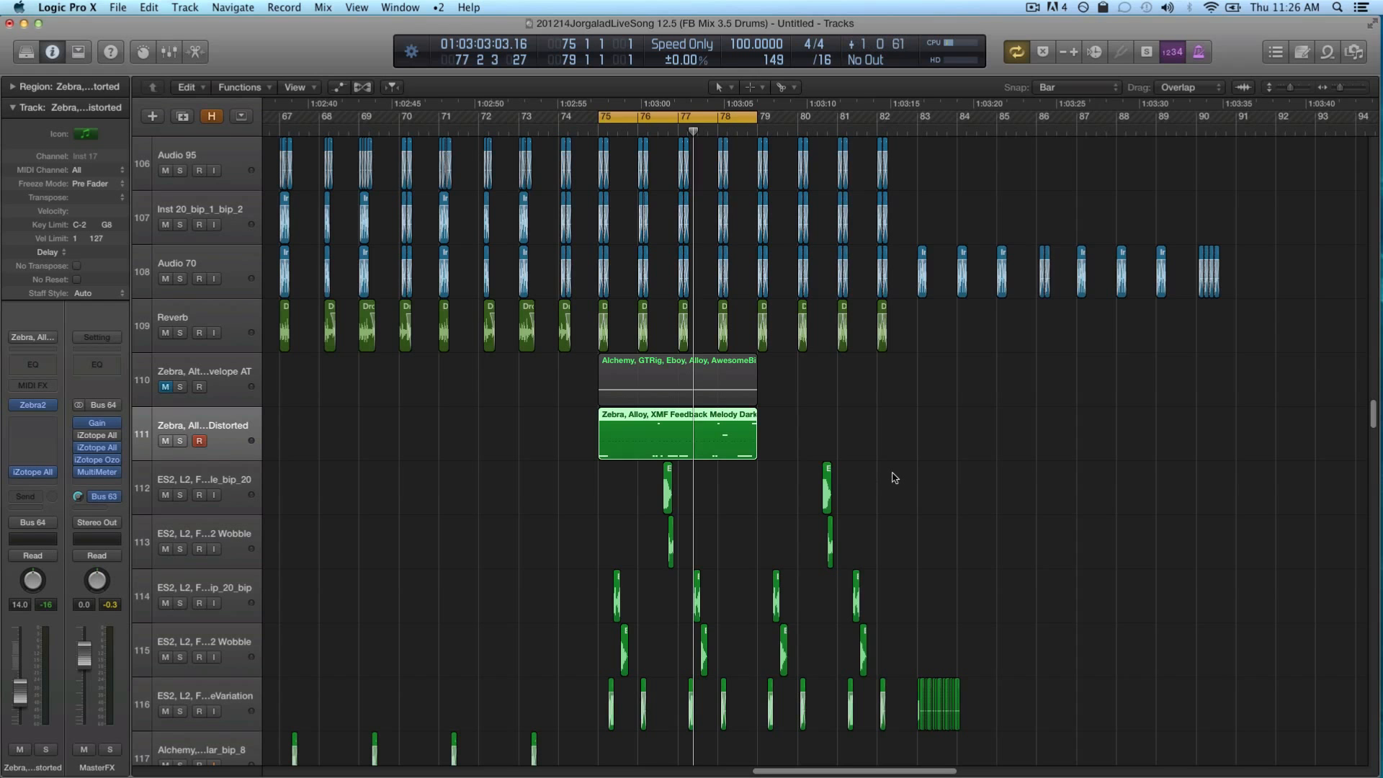
pyautogui.click(1045, 7)
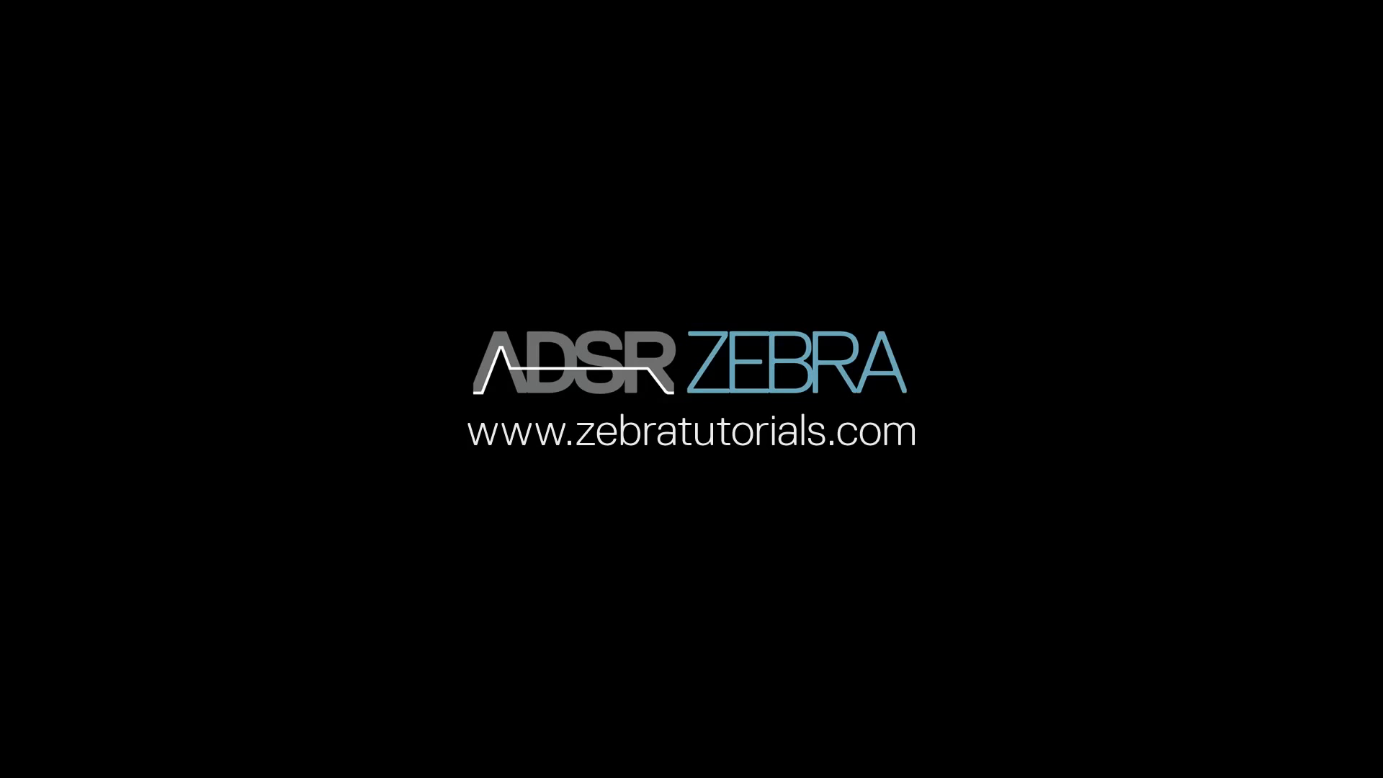